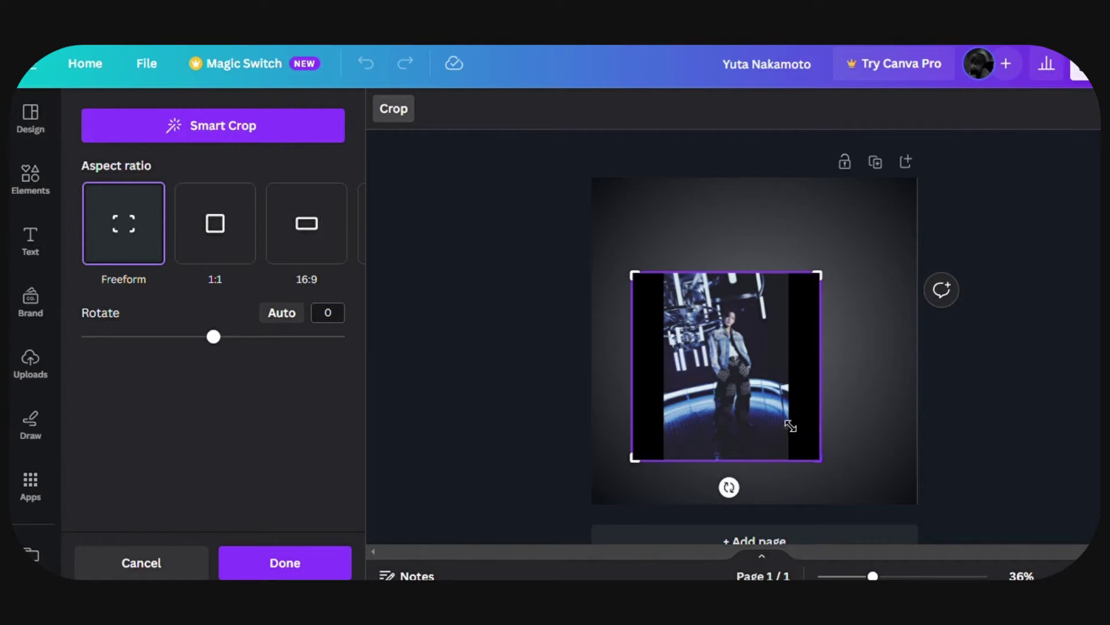
# - Crop the blue-lit stage photo closely around the standing figure and move it to the canvas's upper-left area
pyautogui.moveTo(790, 426); pyautogui.dragTo(783, 419)
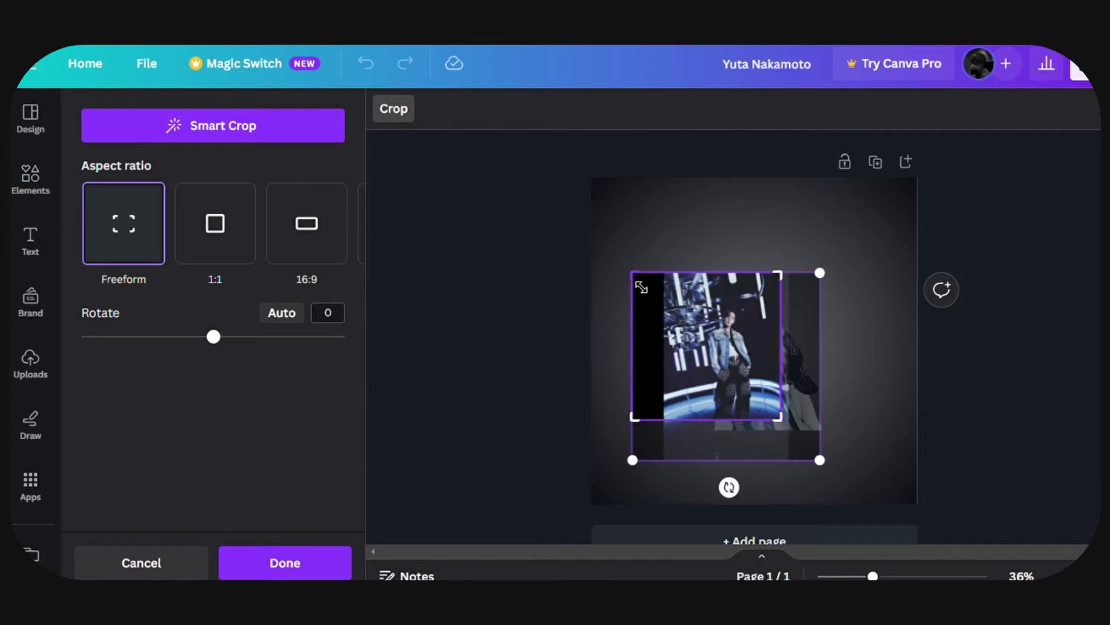
pyautogui.moveTo(642, 287); pyautogui.dragTo(678, 307)
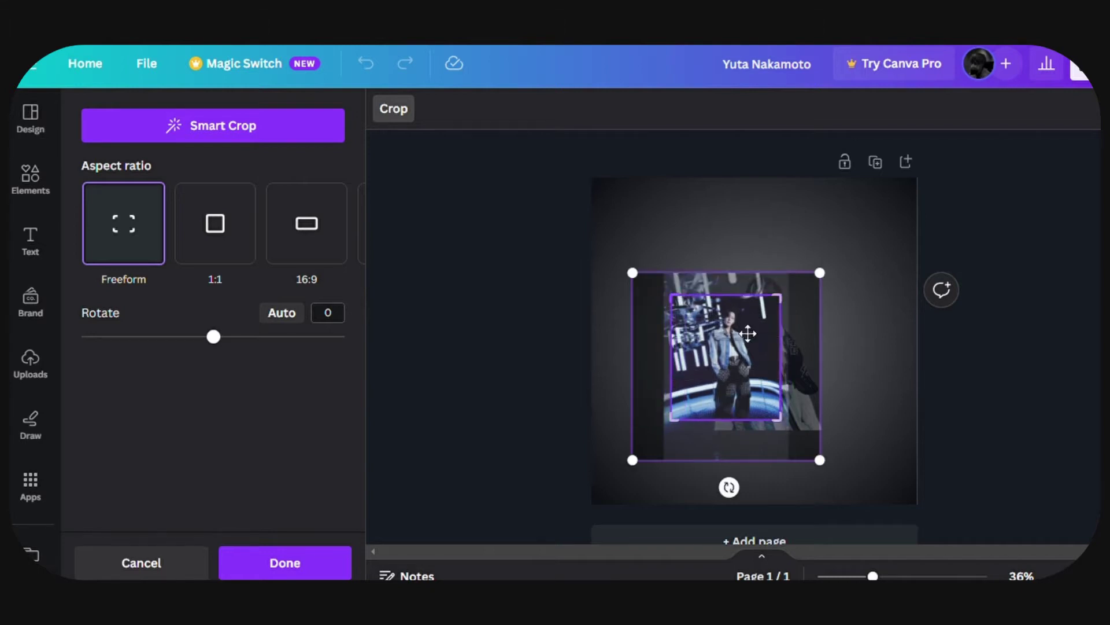
pyautogui.click(960, 369)
pyautogui.moveTo(747, 362); pyautogui.dragTo(697, 253)
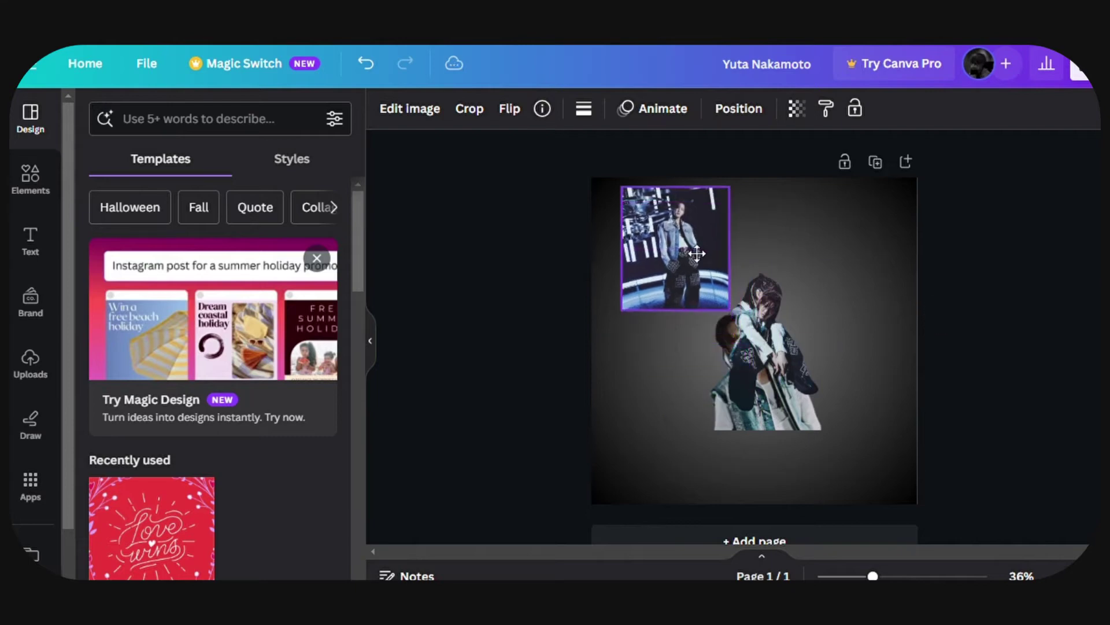
# - Enlarge the seated figure cutout and place it in the lower-right corner of the canvas
pyautogui.click(814, 367)
pyautogui.moveTo(853, 436); pyautogui.dragTo(964, 550)
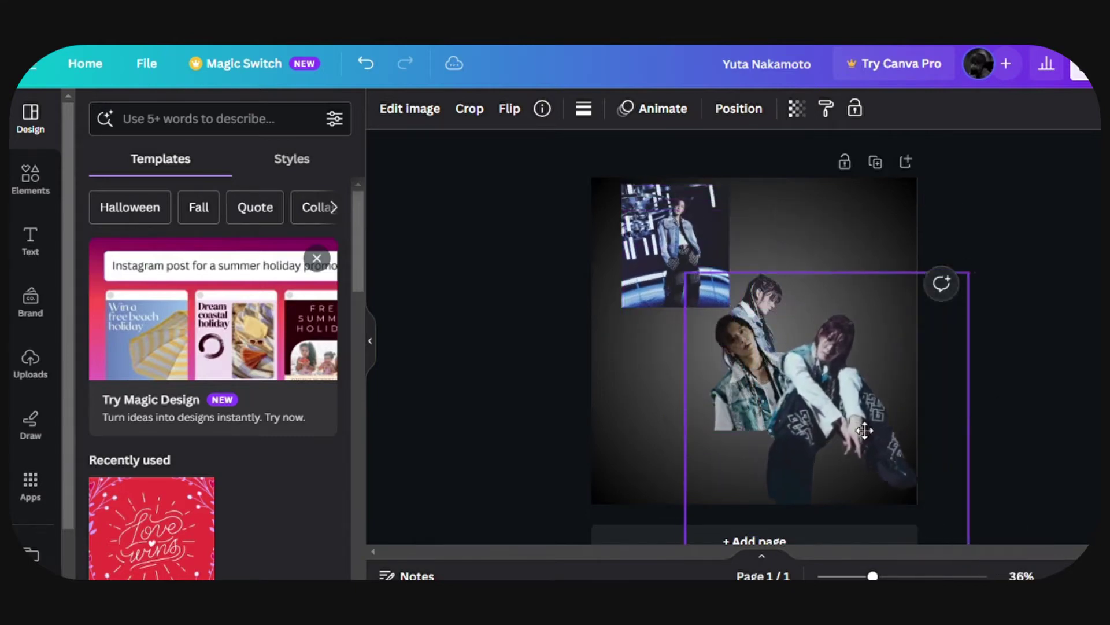
pyautogui.moveTo(864, 430); pyautogui.dragTo(827, 378)
pyautogui.moveTo(933, 505); pyautogui.dragTo(991, 546)
pyautogui.moveTo(853, 396); pyautogui.dragTo(888, 445)
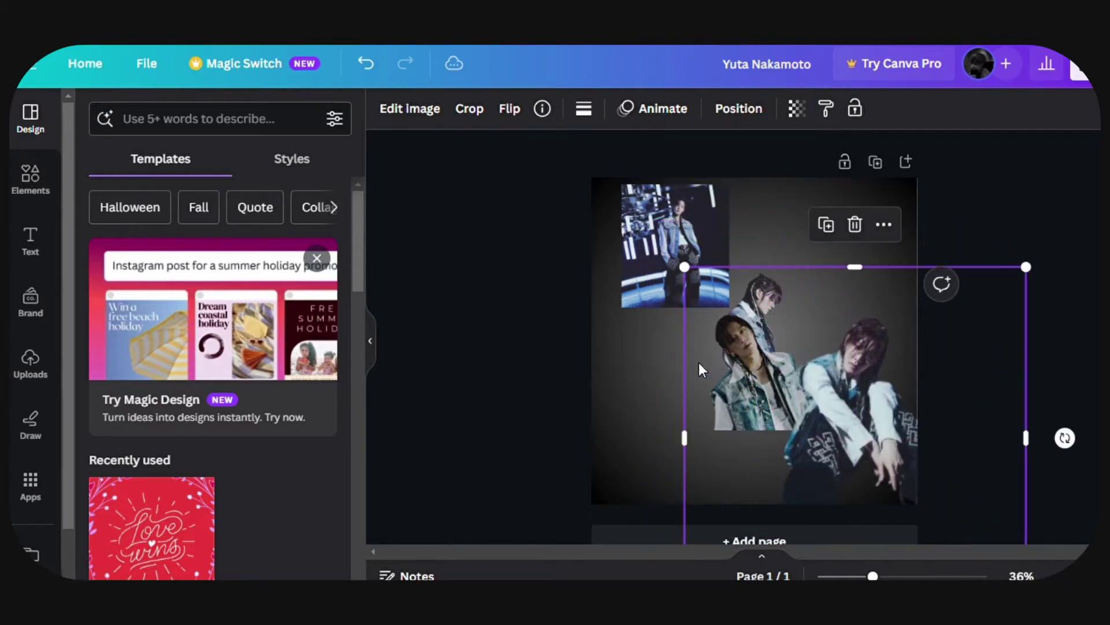
# - Move the side-facing standing cutout upward, enlarge it, and position it near the centre of the canvas
pyautogui.click(674, 359)
pyautogui.moveTo(735, 350); pyautogui.dragTo(727, 278)
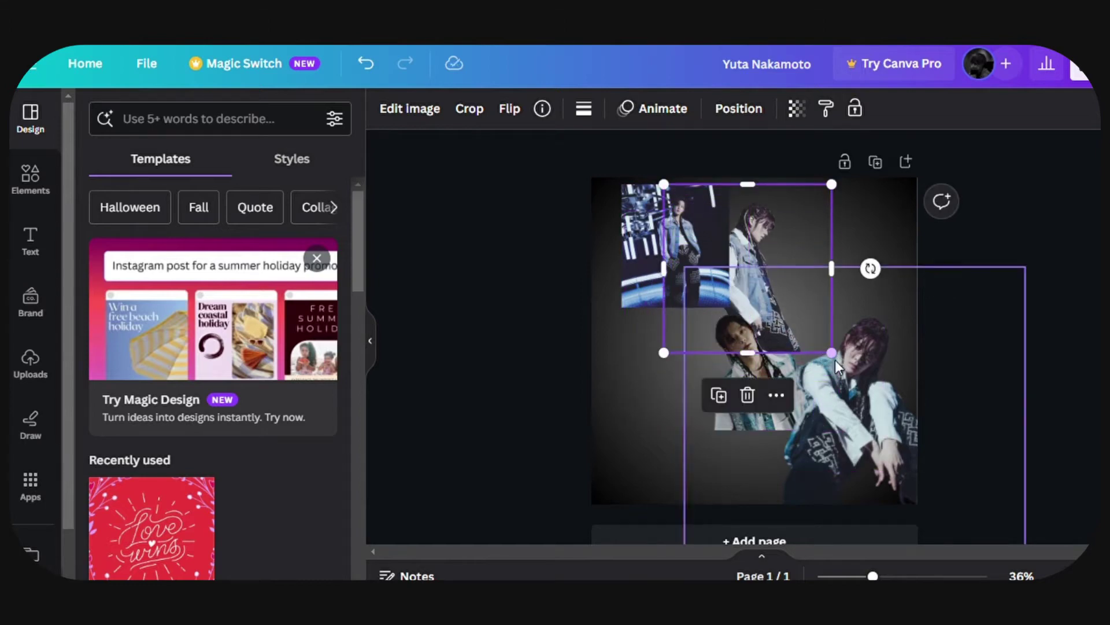
pyautogui.click(814, 349)
pyautogui.click(825, 347)
pyautogui.moveTo(833, 354); pyautogui.dragTo(934, 456)
pyautogui.moveTo(841, 211); pyautogui.dragTo(790, 236)
# - Select the layer of the figure facing the camera, enlarge it, and place it in the canvas's lower-left corner
pyautogui.click(730, 108)
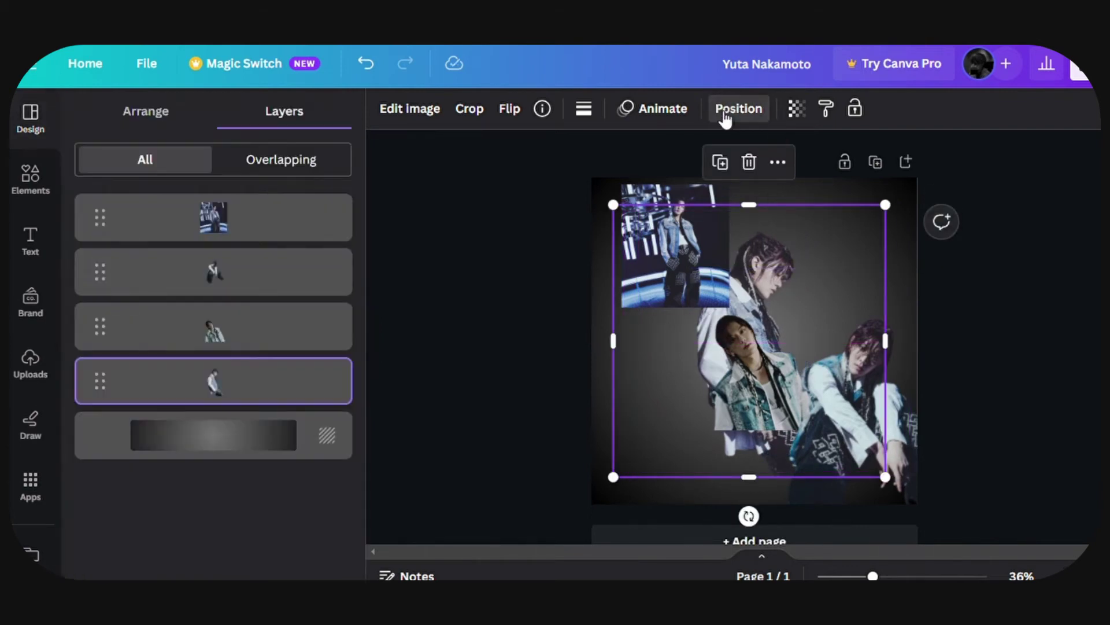
pyautogui.click(278, 339)
pyautogui.moveTo(684, 366); pyautogui.dragTo(622, 402)
pyautogui.moveTo(776, 458); pyautogui.dragTo(937, 538)
pyautogui.moveTo(616, 414); pyautogui.dragTo(541, 319)
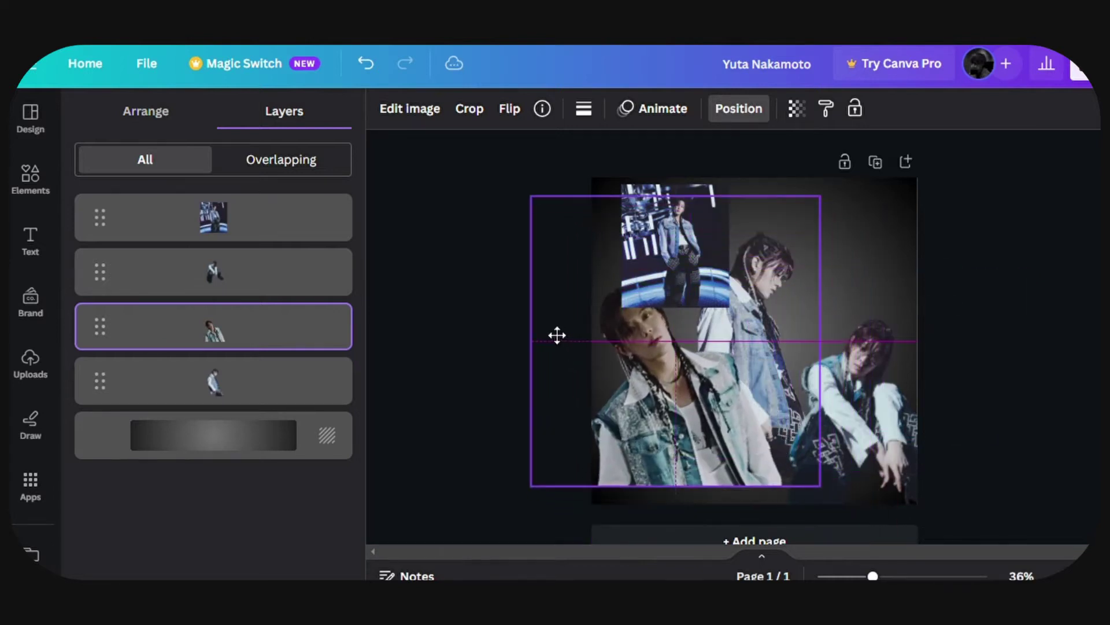
pyautogui.moveTo(831, 497); pyautogui.dragTo(893, 538)
pyautogui.moveTo(611, 415); pyautogui.dragTo(612, 413)
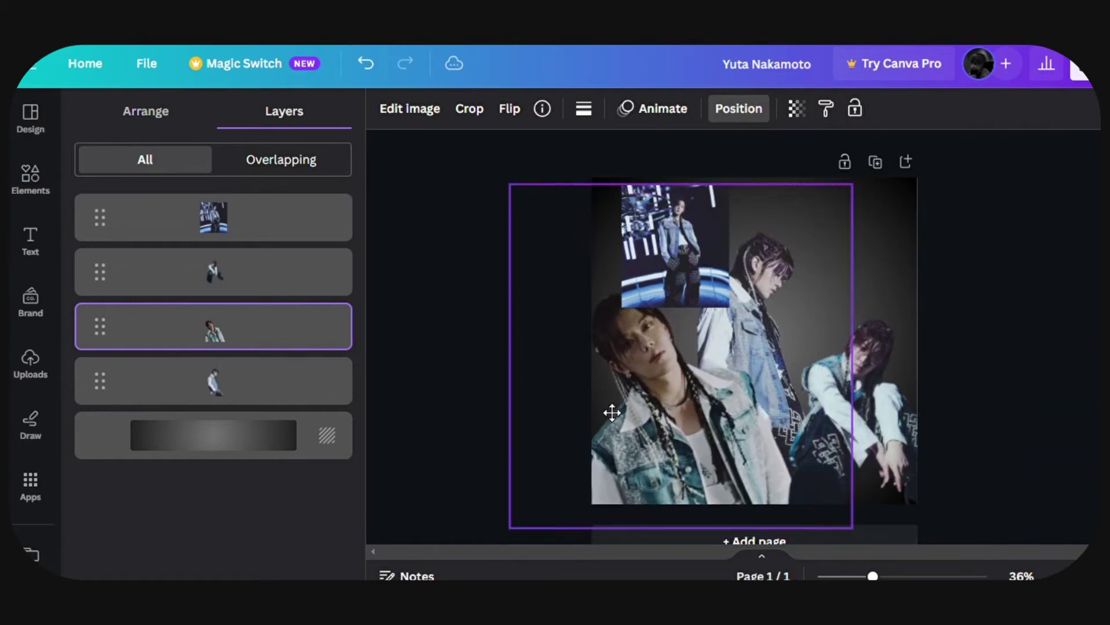
# - Shift the seated cutout slightly left and slightly shrink the front figure in the canvas's lower-left corner
pyautogui.moveTo(899, 418); pyautogui.dragTo(860, 414)
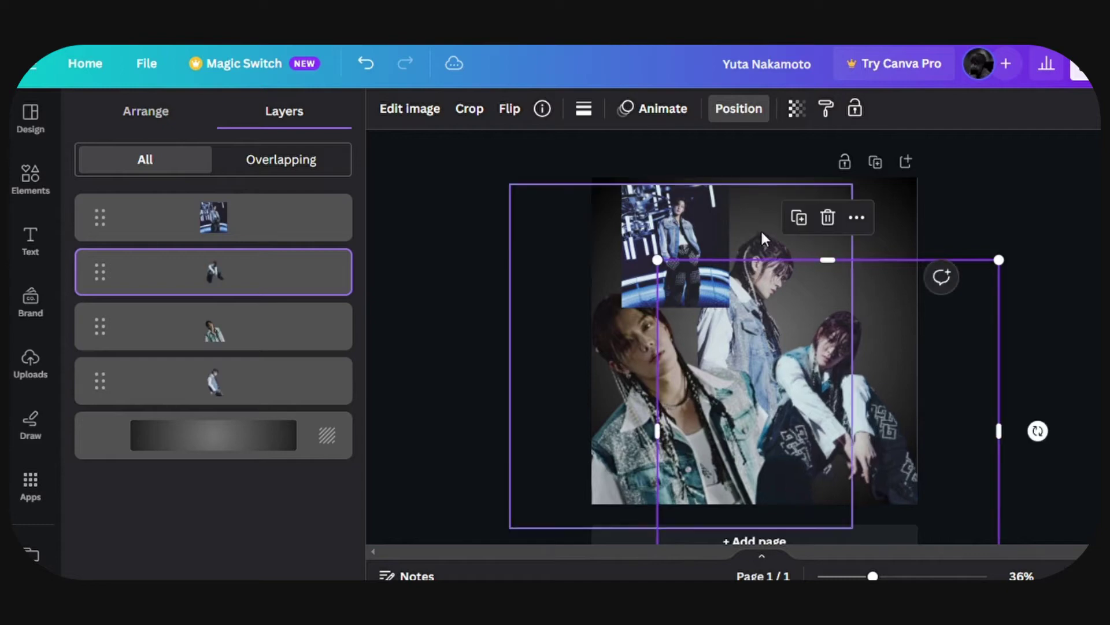
pyautogui.click(777, 206)
pyautogui.moveTo(858, 192); pyautogui.dragTo(838, 213)
pyautogui.click(768, 189)
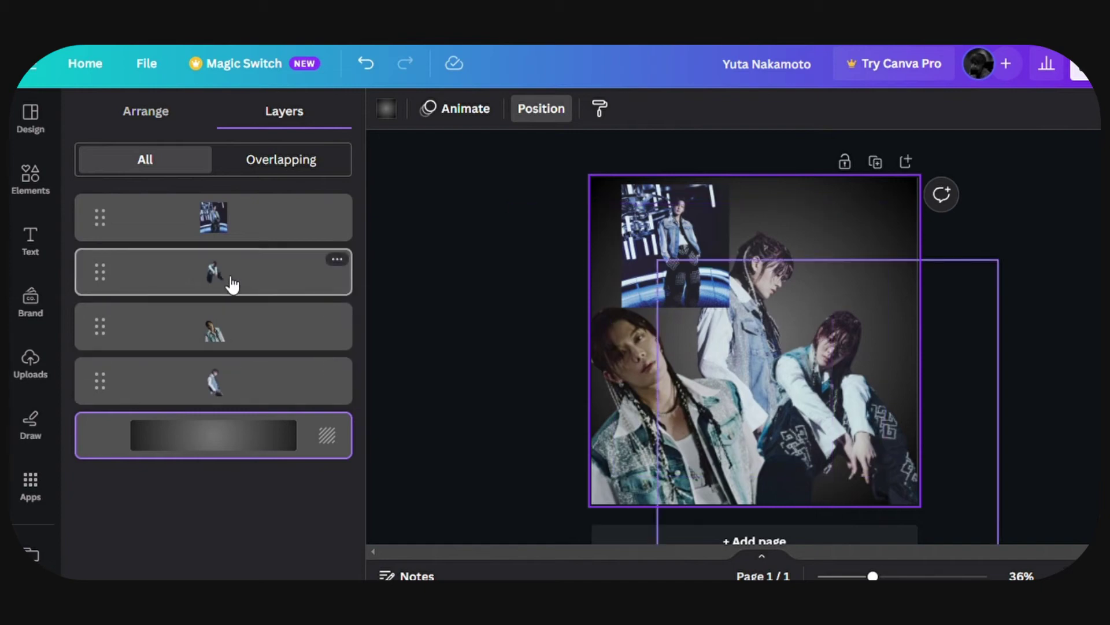
# - Enlarge the side-facing figure on the rearmost photo layer and shift it slightly left behind the other cutouts
pyautogui.click(247, 381)
pyautogui.moveTo(884, 215); pyautogui.dragTo(932, 159)
pyautogui.moveTo(803, 169); pyautogui.dragTo(779, 204)
pyautogui.click(486, 269)
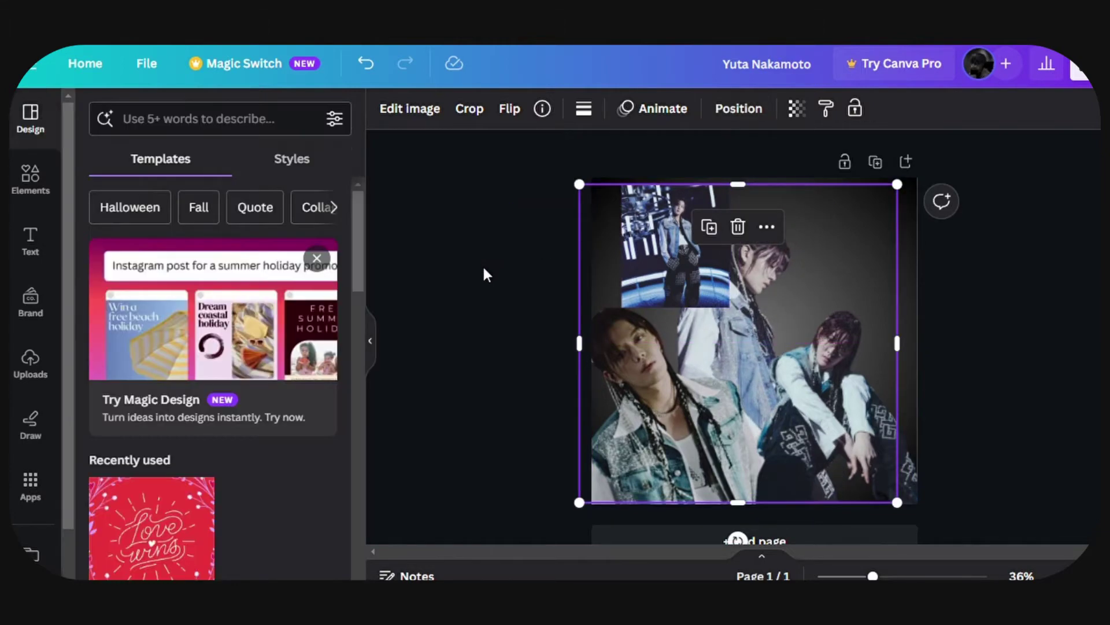
# - Apply a Glow shadow effect to the front figure in the canvas's lower-left corner
pyautogui.click(515, 304)
pyautogui.click(668, 432)
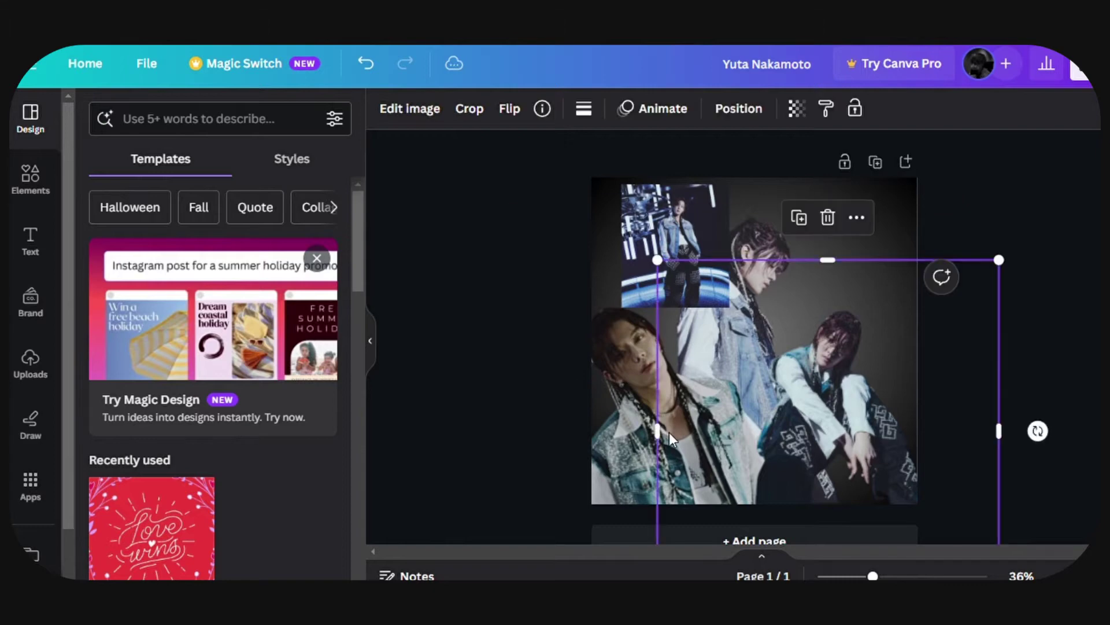
pyautogui.click(620, 437)
pyautogui.click(423, 121)
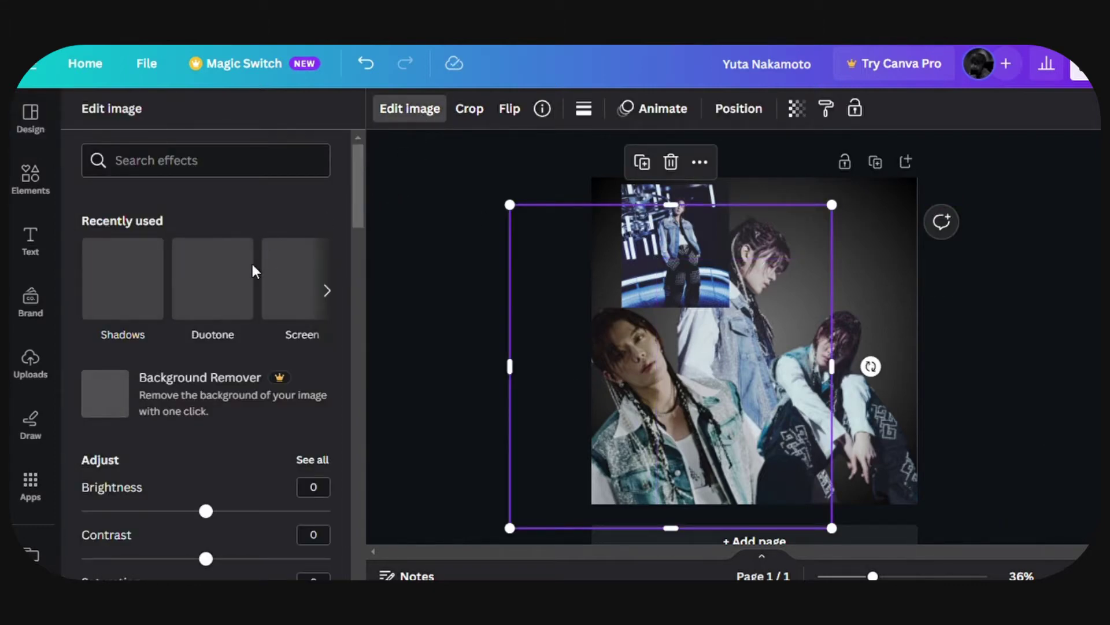
pyautogui.click(124, 286)
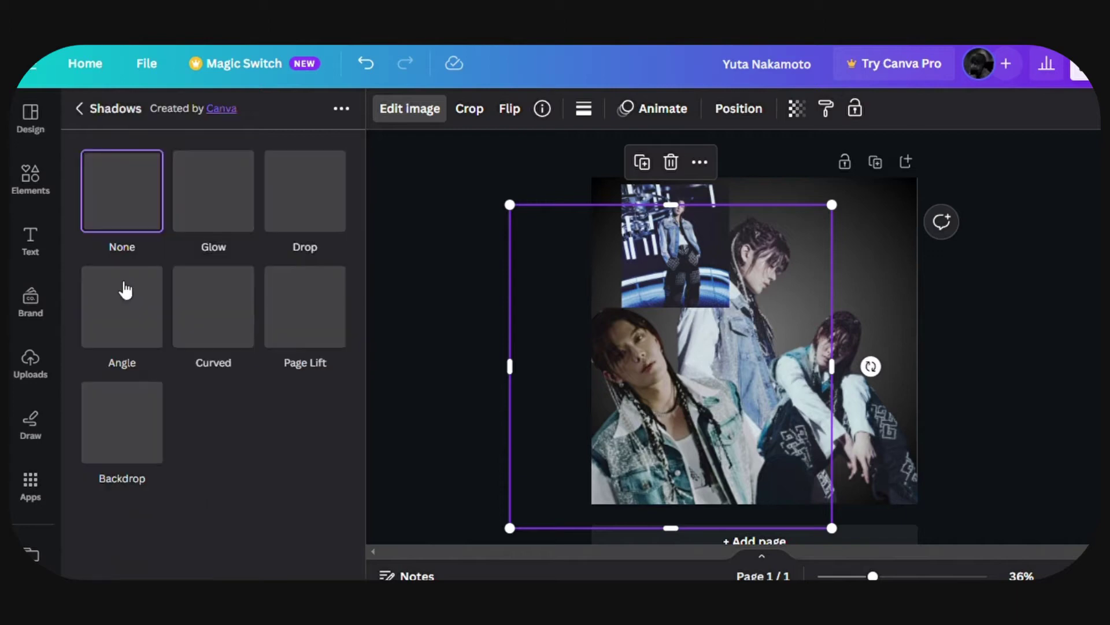
pyautogui.click(218, 194)
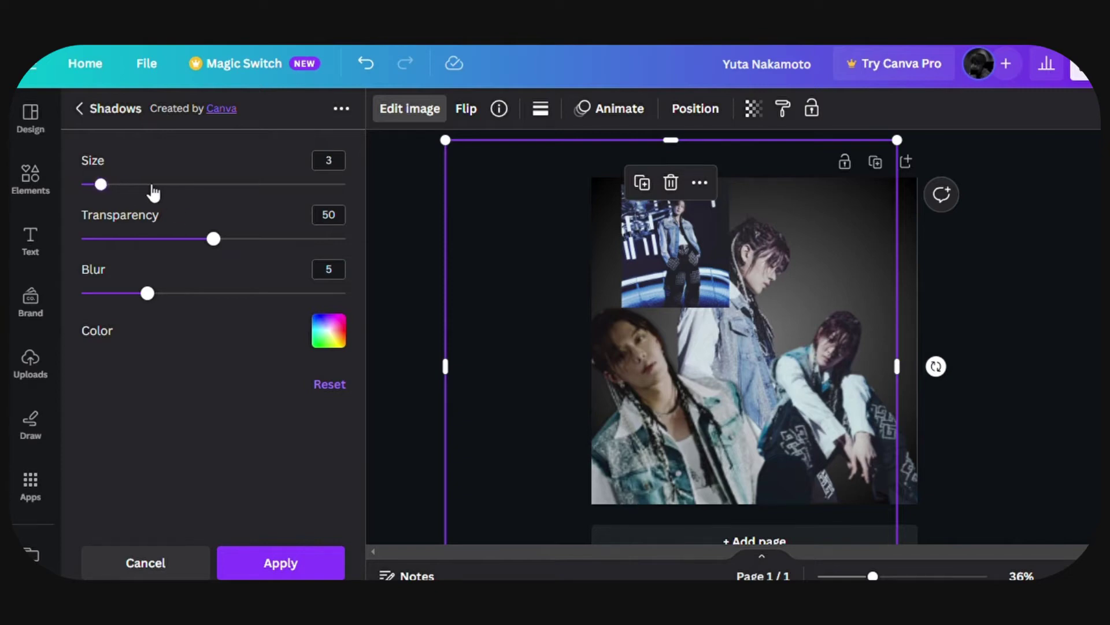
# - Set the front figure's glow size to 20, blur to 20, and colour to Turquoise blue #5ce1e6
pyautogui.click(217, 185)
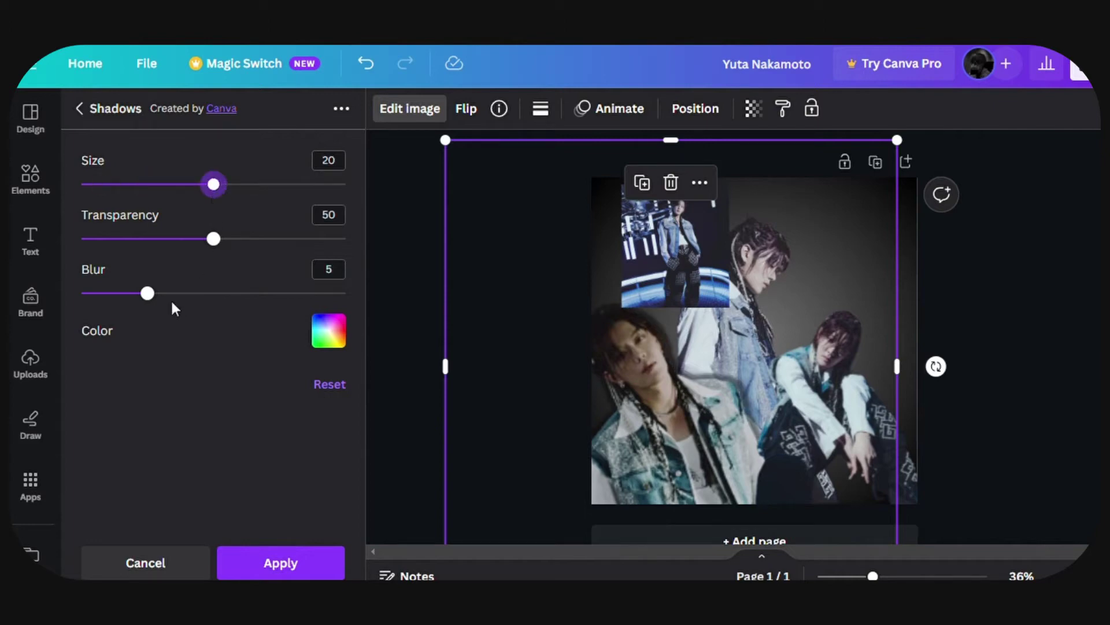
pyautogui.click(354, 306)
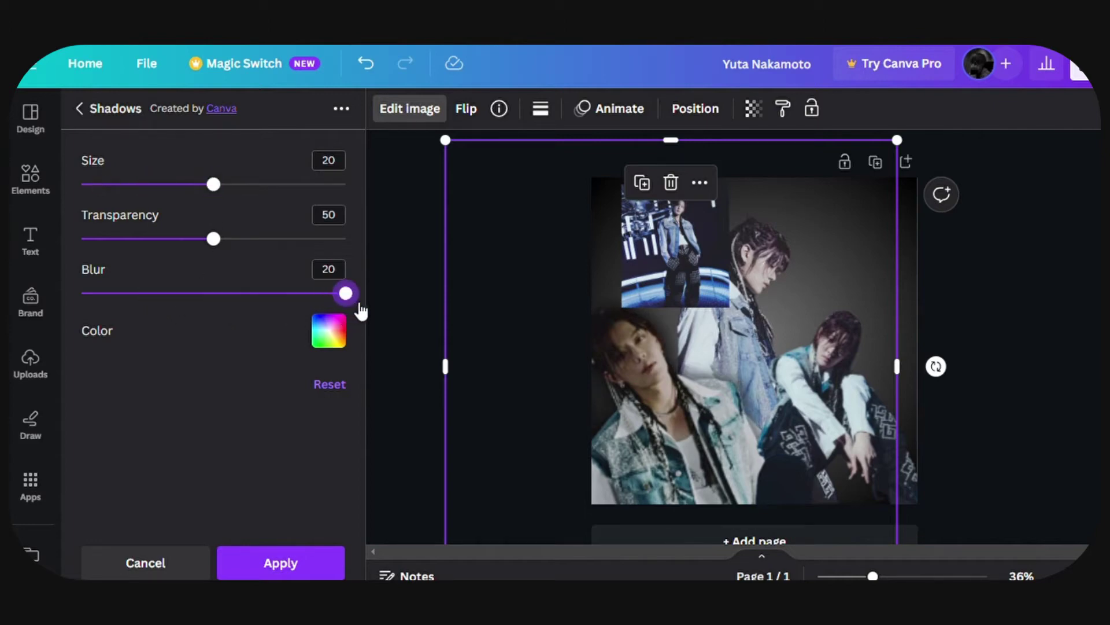
pyautogui.click(339, 335)
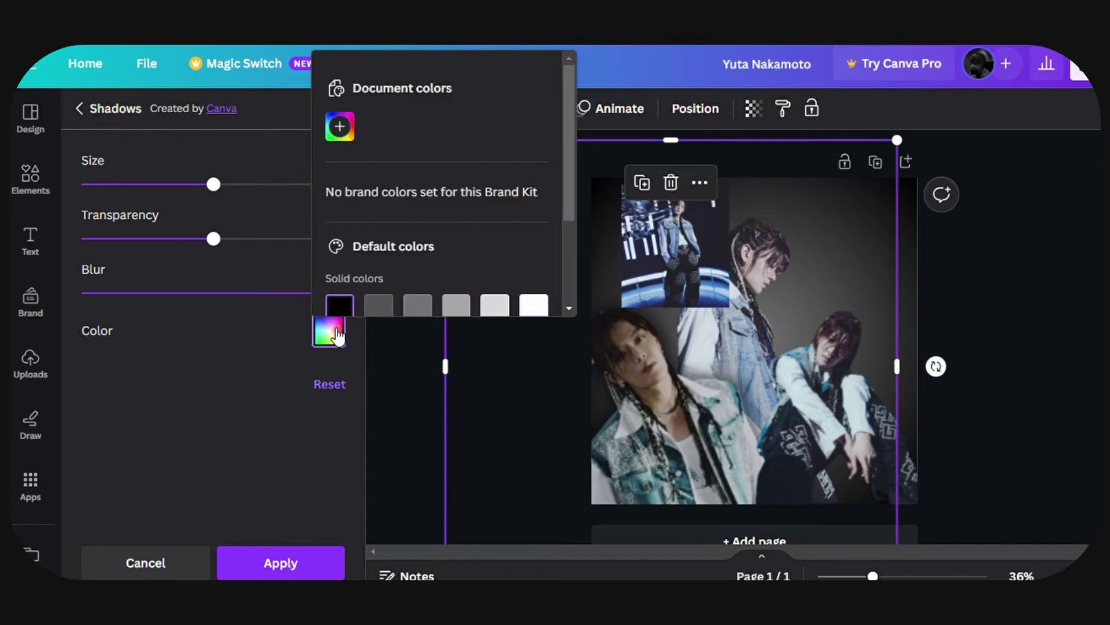
pyautogui.scroll(-3, 412, 260)
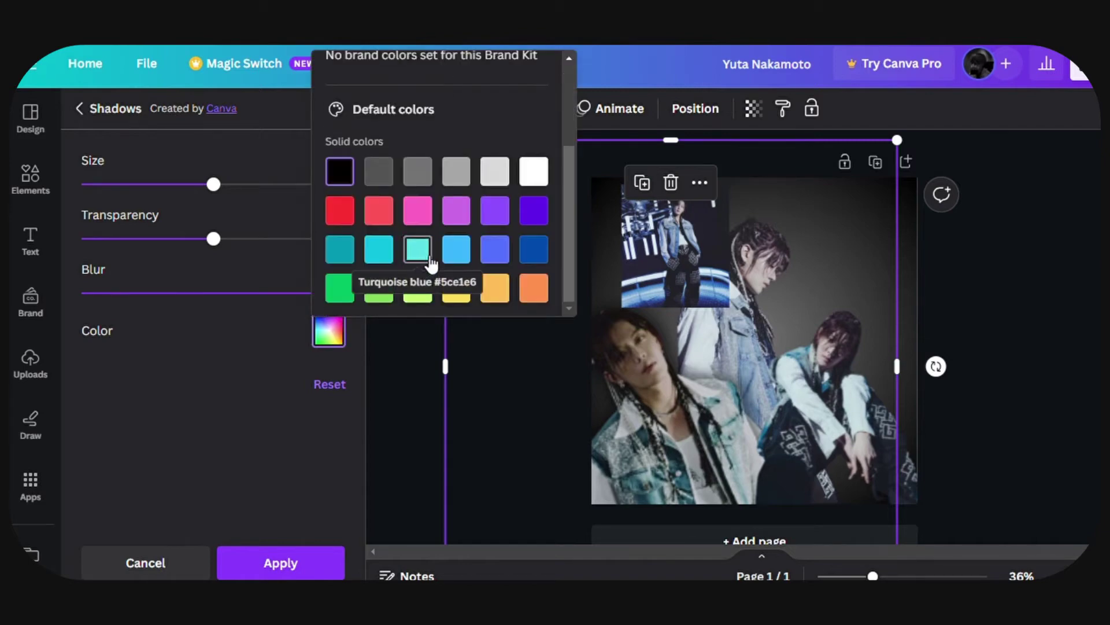
pyautogui.click(413, 252)
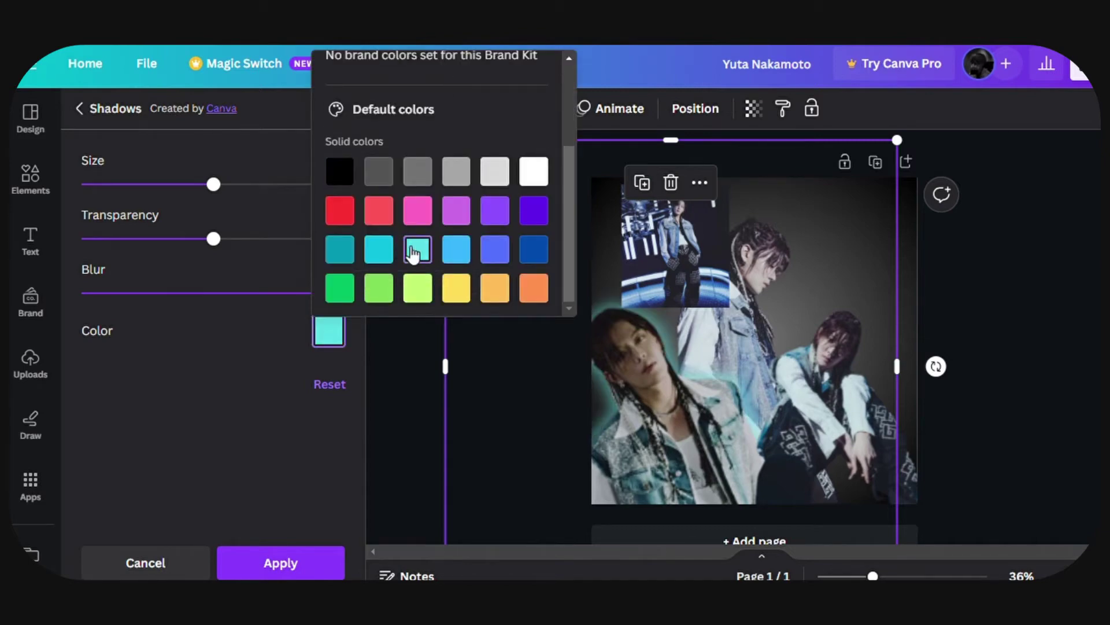
# - Apply a Glow shadow effect to the seated figure and open its settings
pyautogui.click(915, 445)
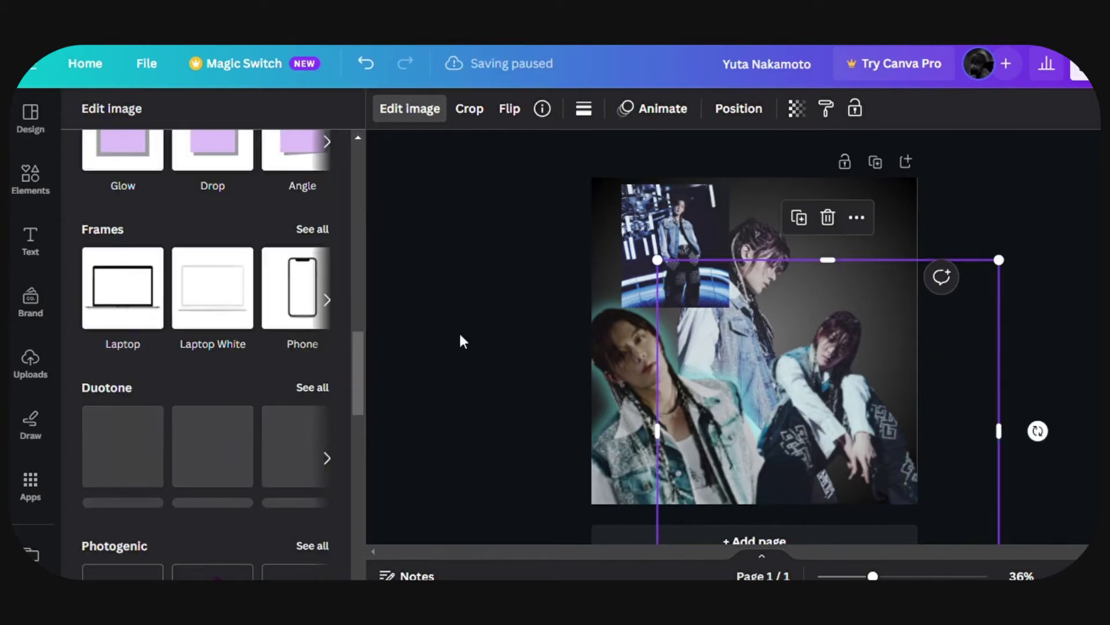
pyautogui.click(124, 158)
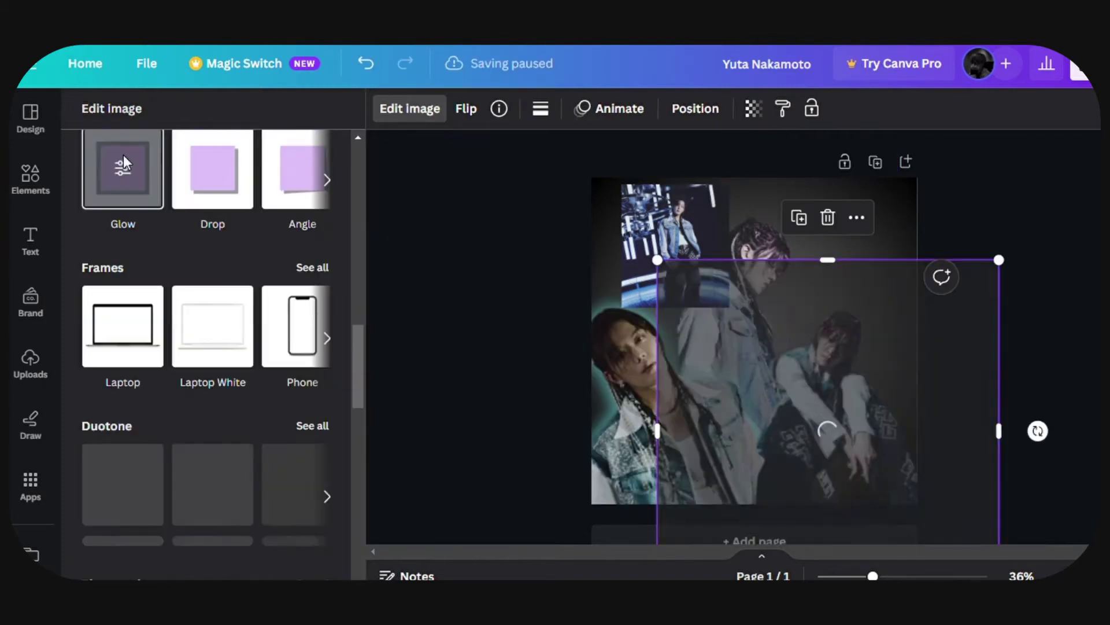
pyautogui.click(125, 160)
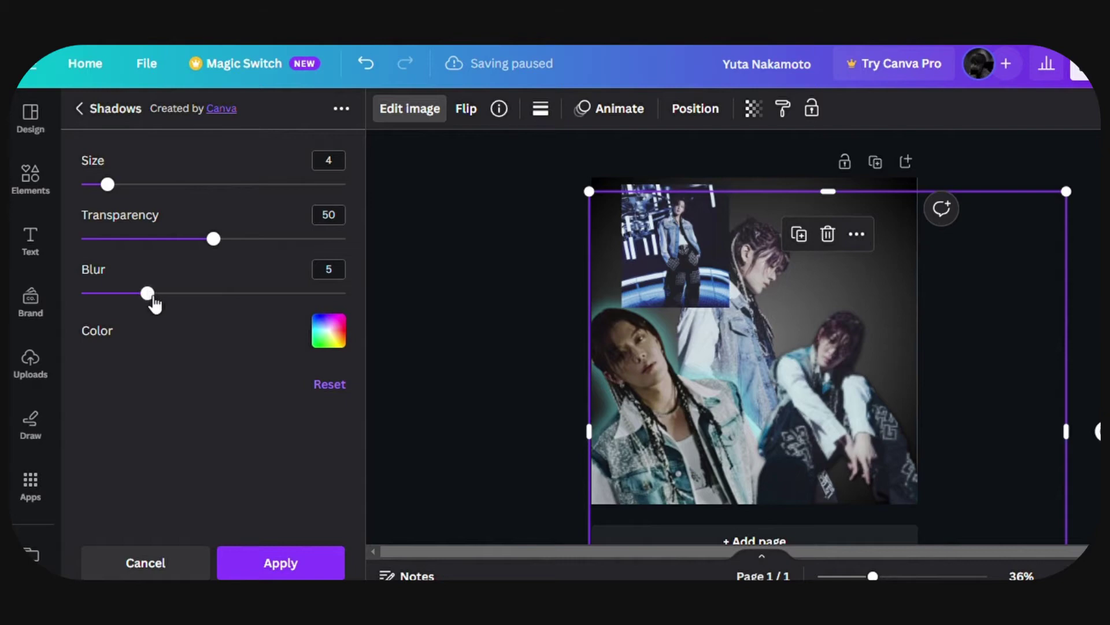
# - Set the seated figure's glow blur to 20, size to 20, and colour to light blue
pyautogui.moveTo(155, 303); pyautogui.dragTo(429, 316)
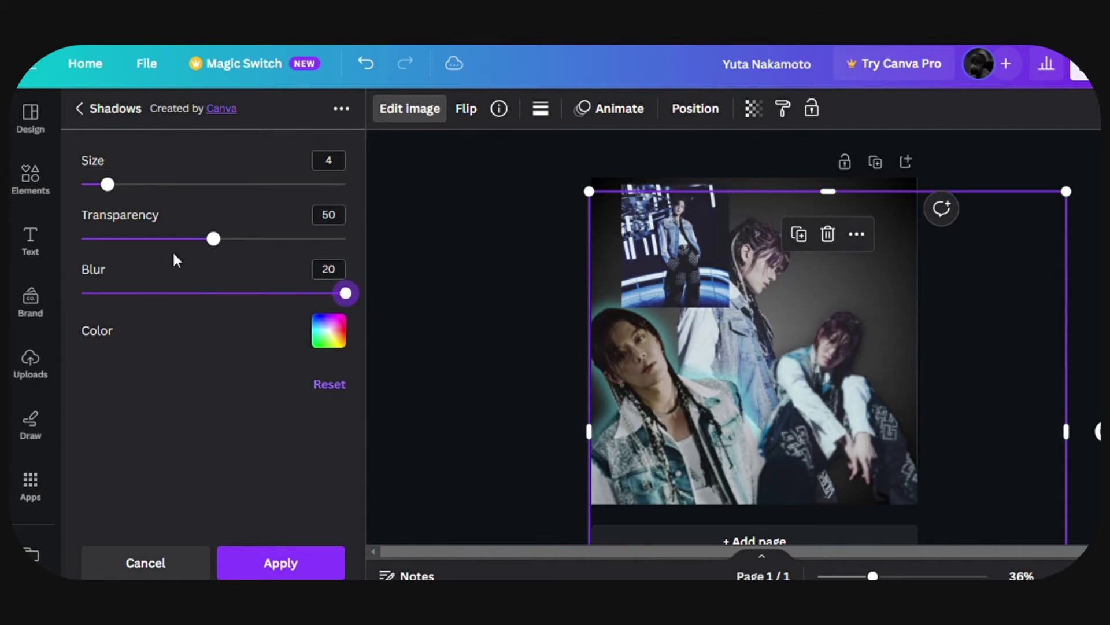
pyautogui.moveTo(108, 186); pyautogui.dragTo(213, 185)
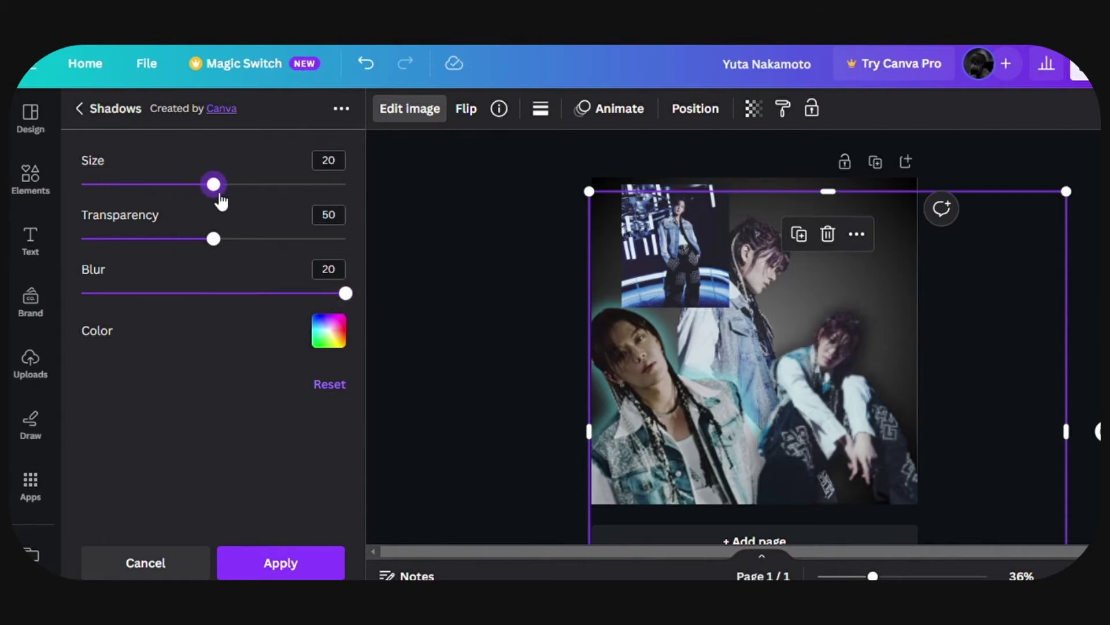
pyautogui.click(341, 342)
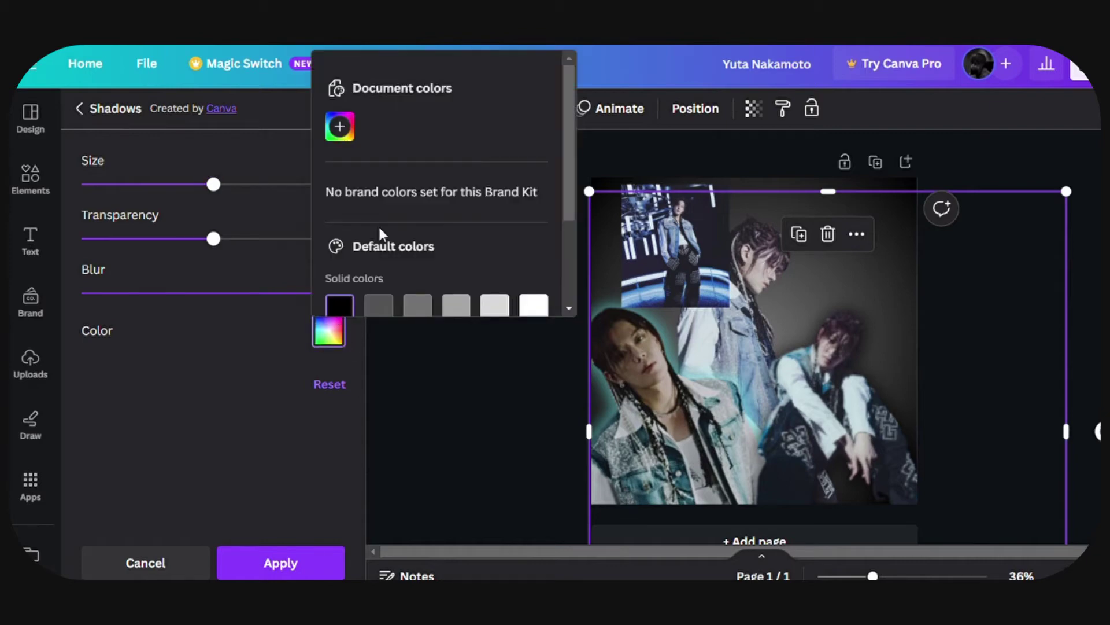
pyautogui.scroll(-3, 379, 229)
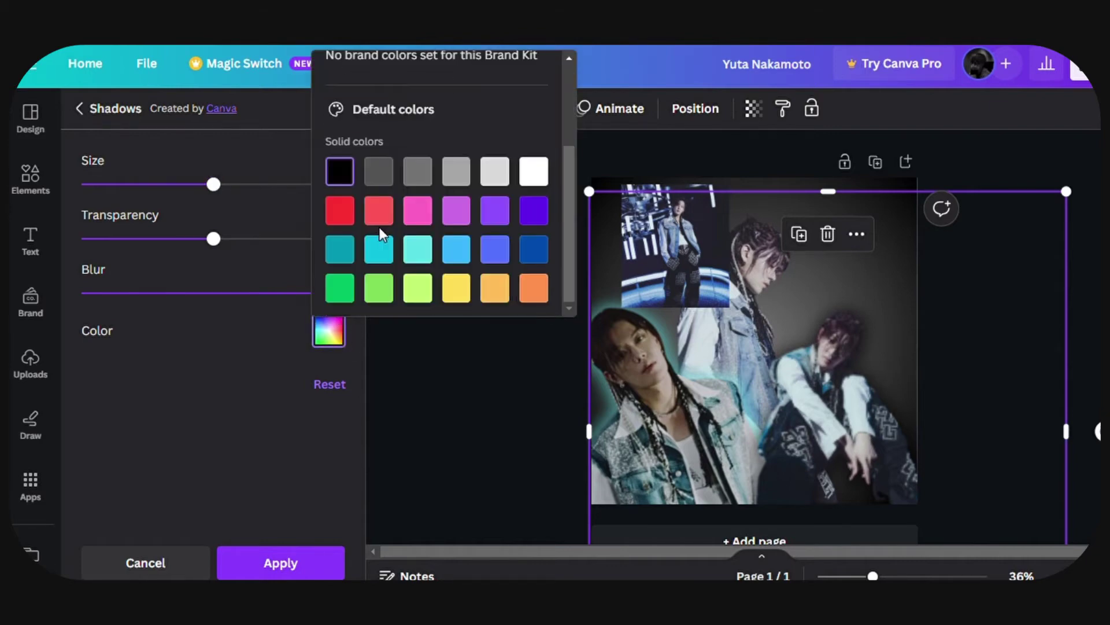
pyautogui.click(454, 255)
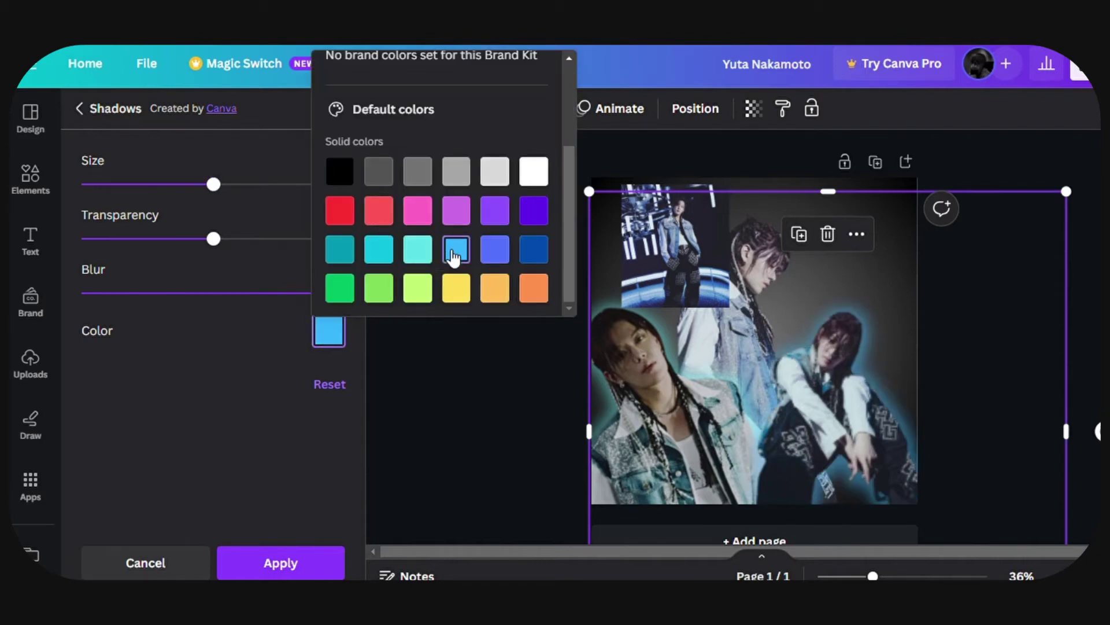
# - Apply a Glow shadow effect to the side-facing standing figure and open its settings
pyautogui.click(742, 191)
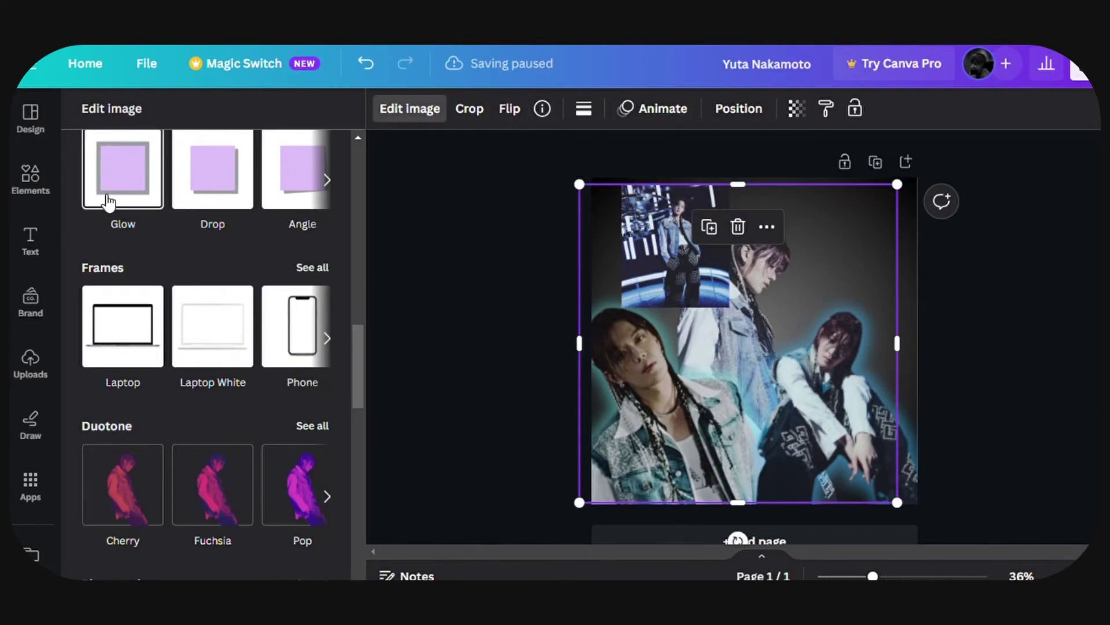
pyautogui.click(124, 169)
pyautogui.click(124, 168)
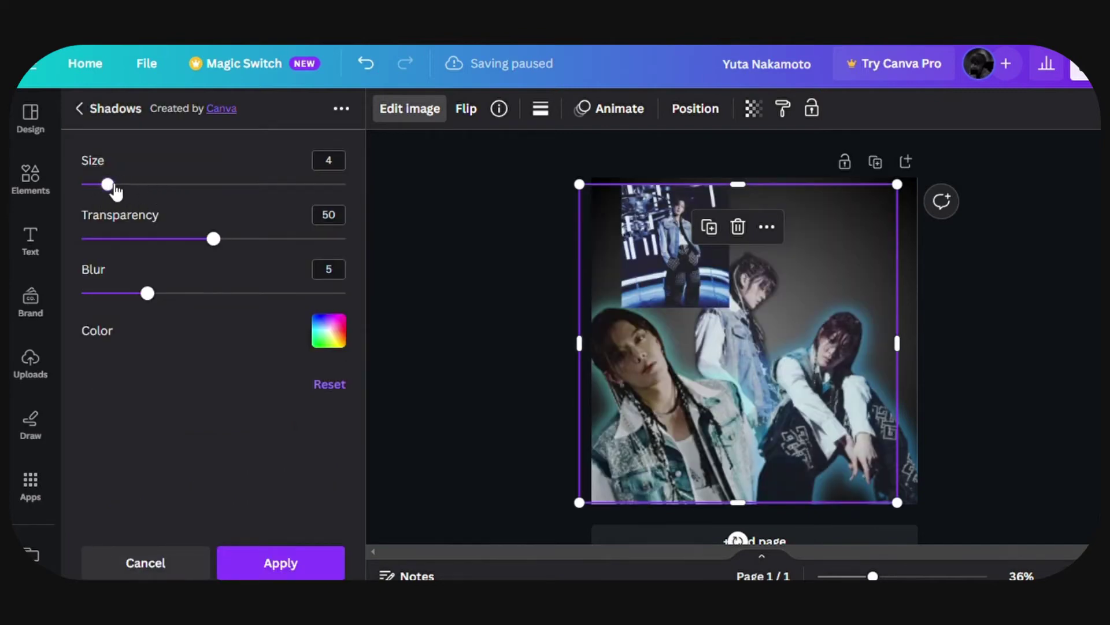
# - Set the side-facing figure's glow size to 20, blur to 20, and colour to cyan
pyautogui.moveTo(109, 185); pyautogui.dragTo(219, 191)
pyautogui.moveTo(155, 296); pyautogui.dragTo(372, 310)
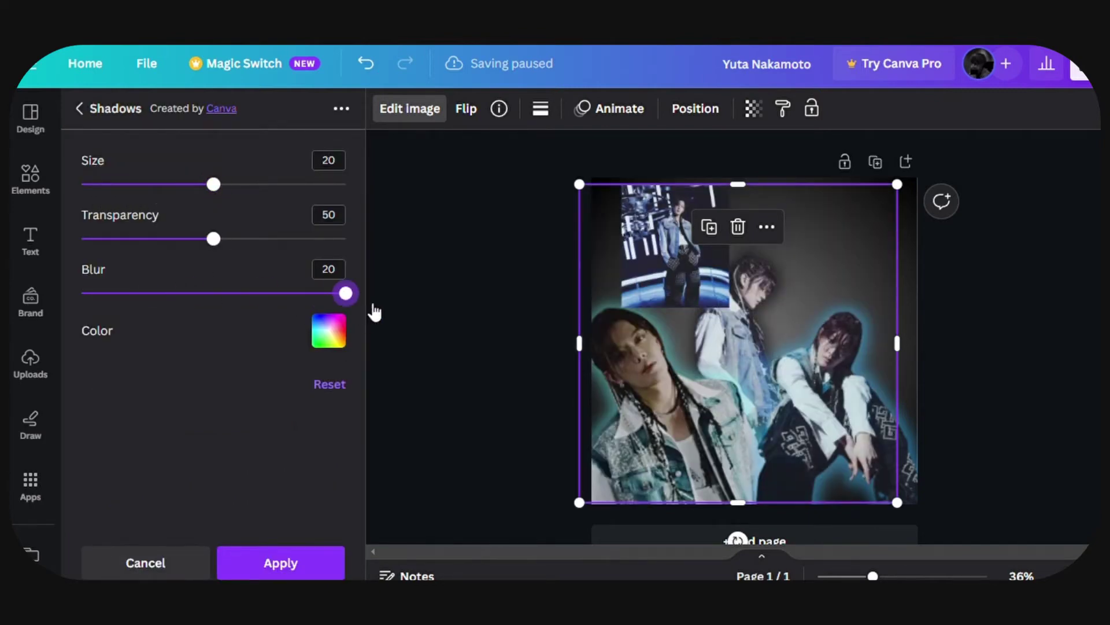
pyautogui.click(327, 330)
pyautogui.scroll(-3, 418, 260)
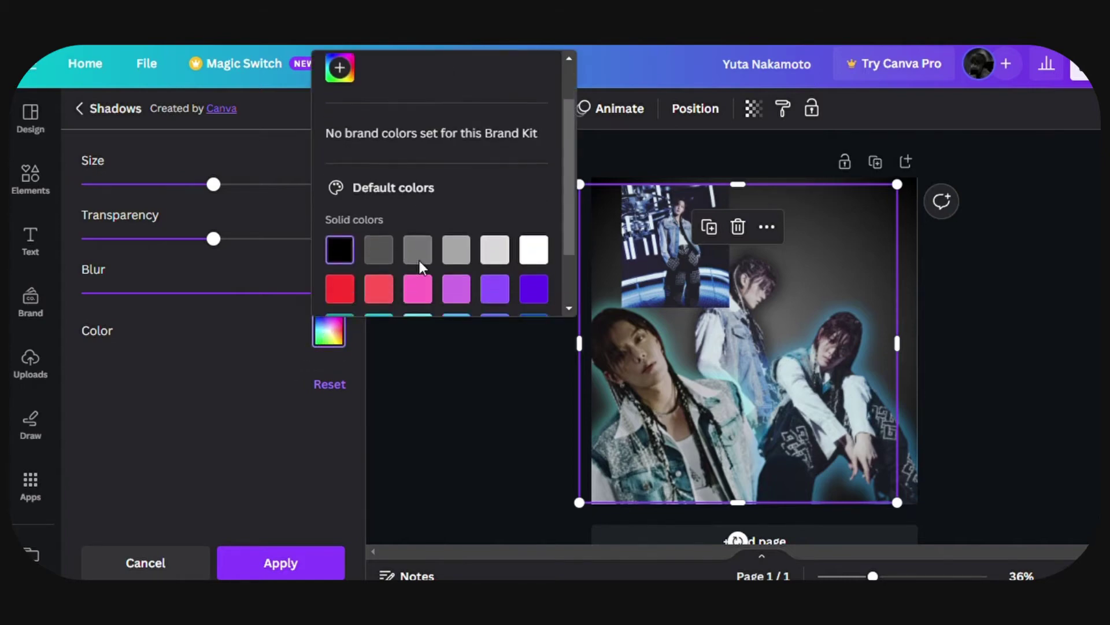
pyautogui.click(424, 256)
pyautogui.click(379, 251)
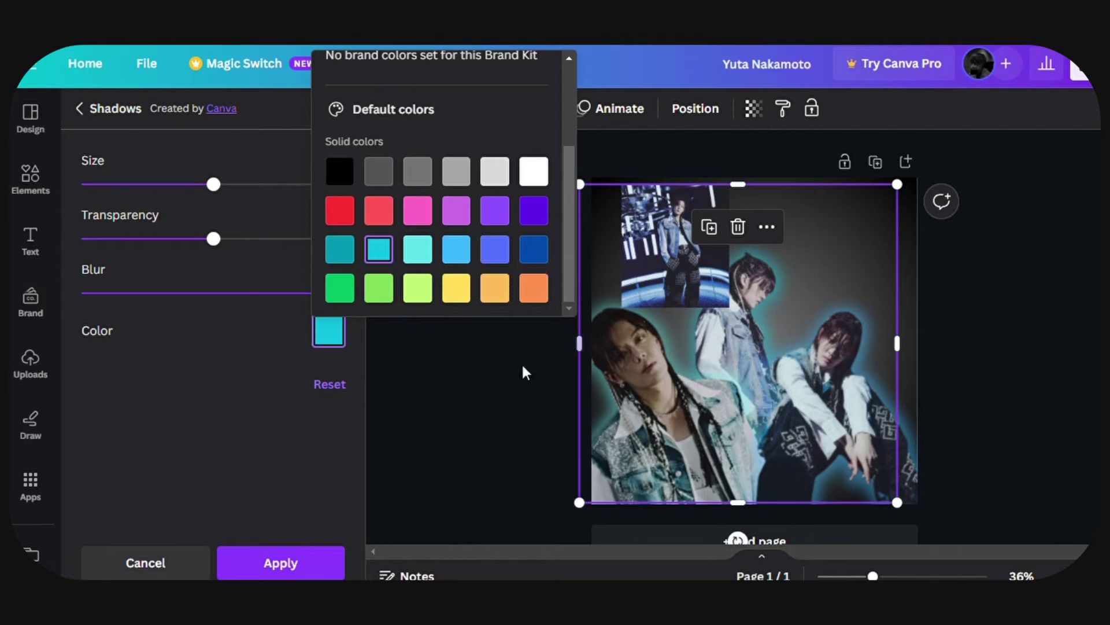
pyautogui.click(453, 386)
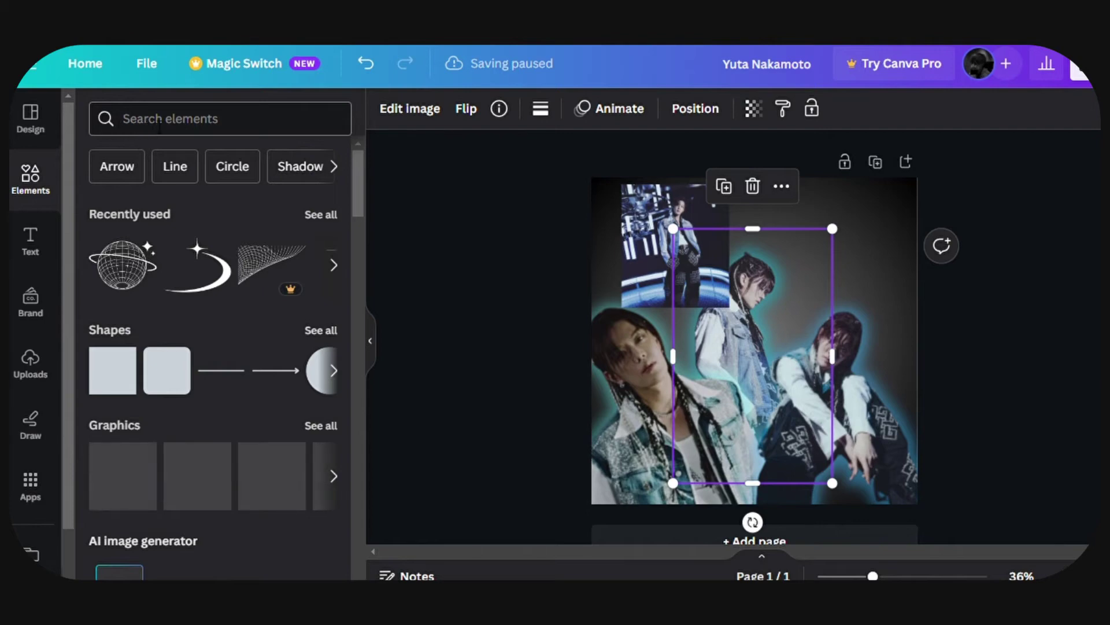
# - Search the elements for "star frame" and add the regular five-pointed star frame to the page
pyautogui.click(192, 132)
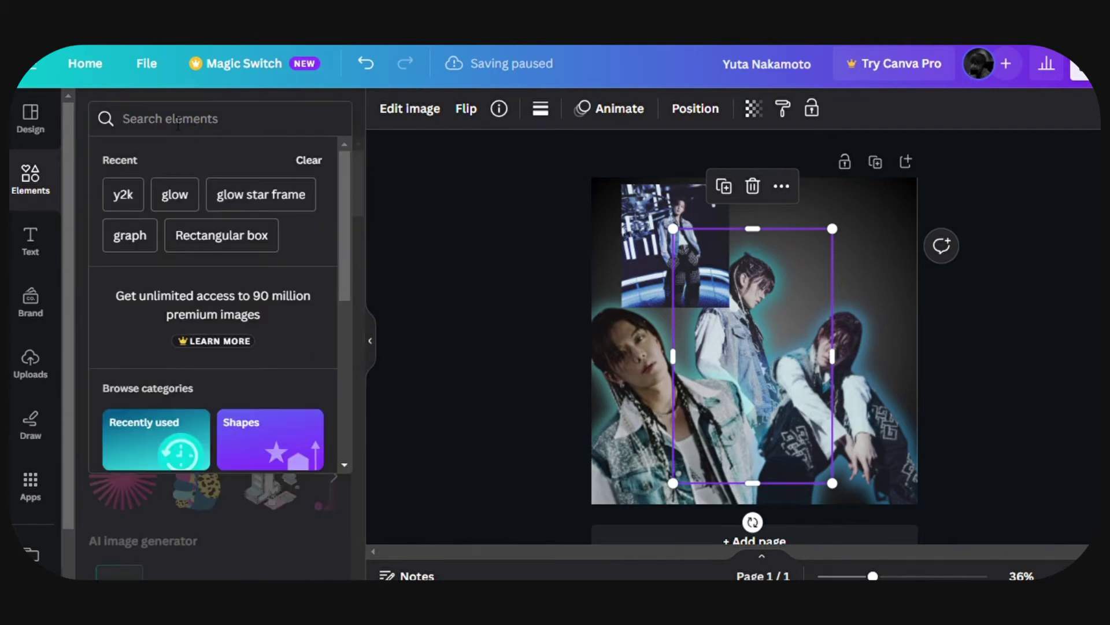
pyautogui.write('sta')
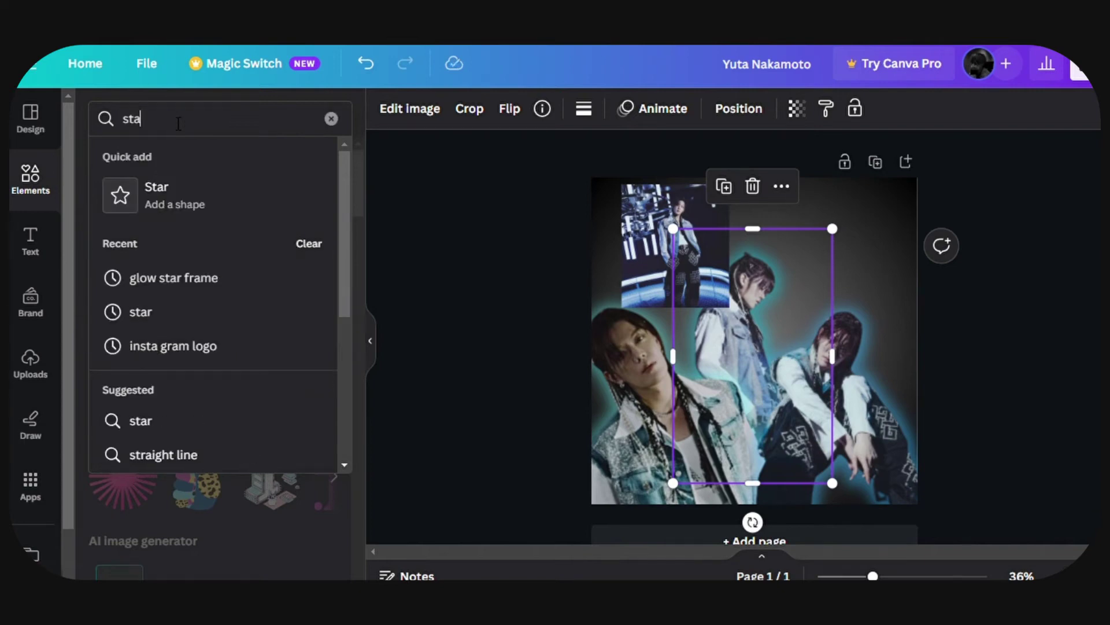
pyautogui.write('r frame')
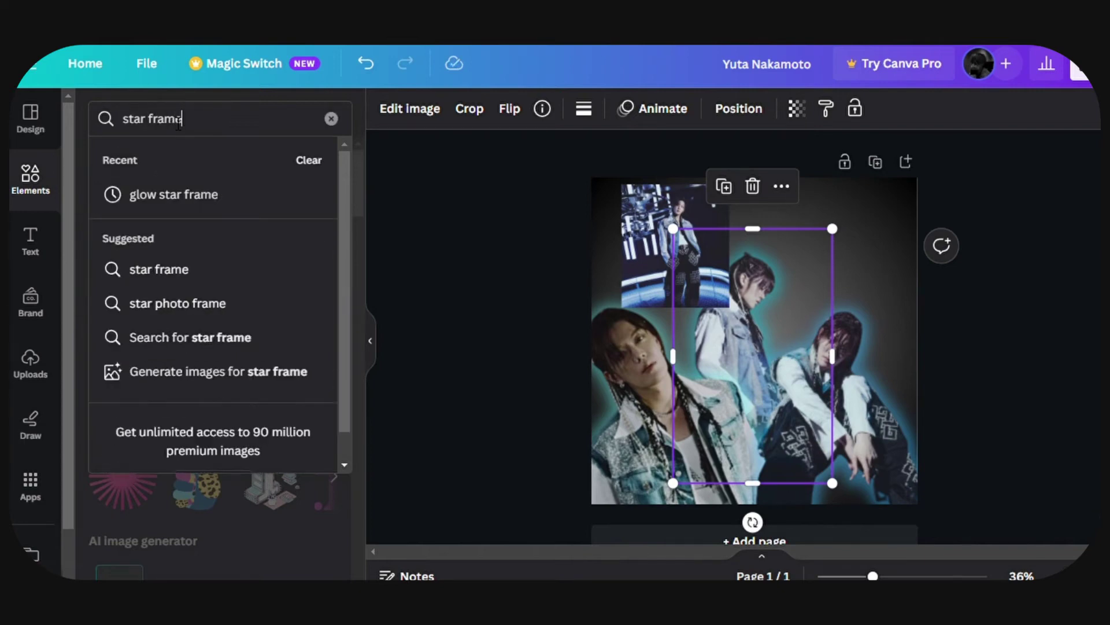
pyautogui.press('Return')
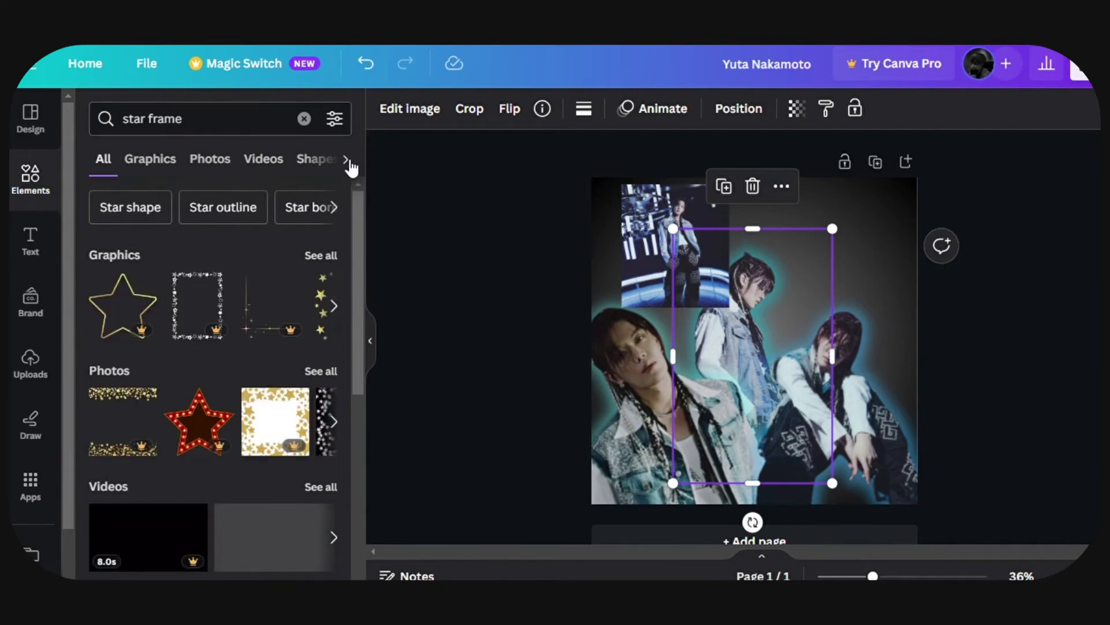
pyautogui.click(349, 163)
pyautogui.click(315, 159)
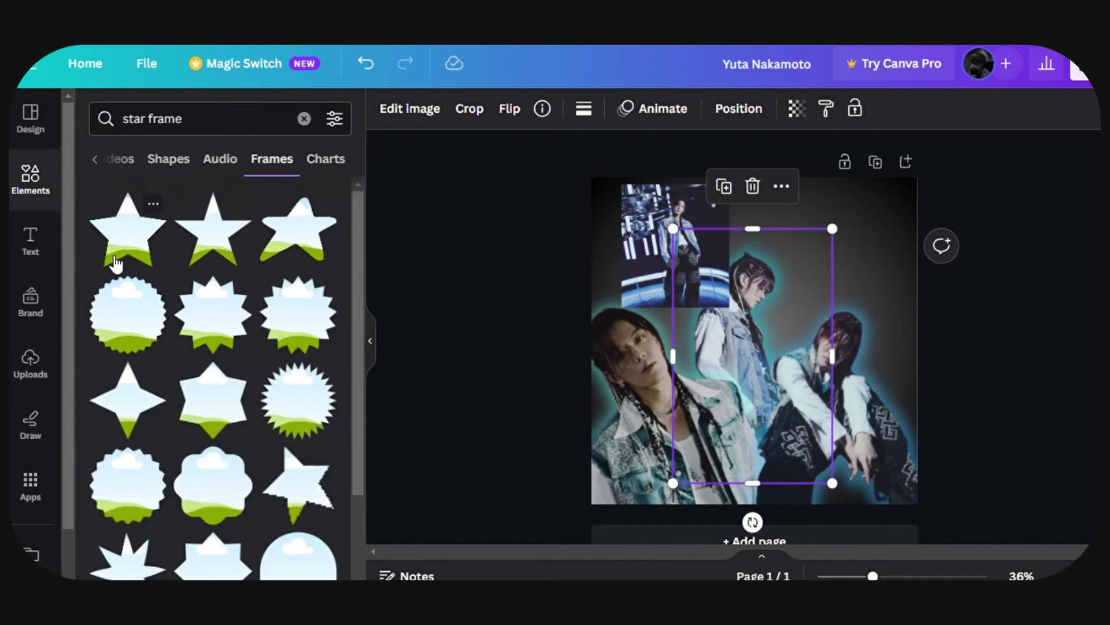
pyautogui.click(116, 262)
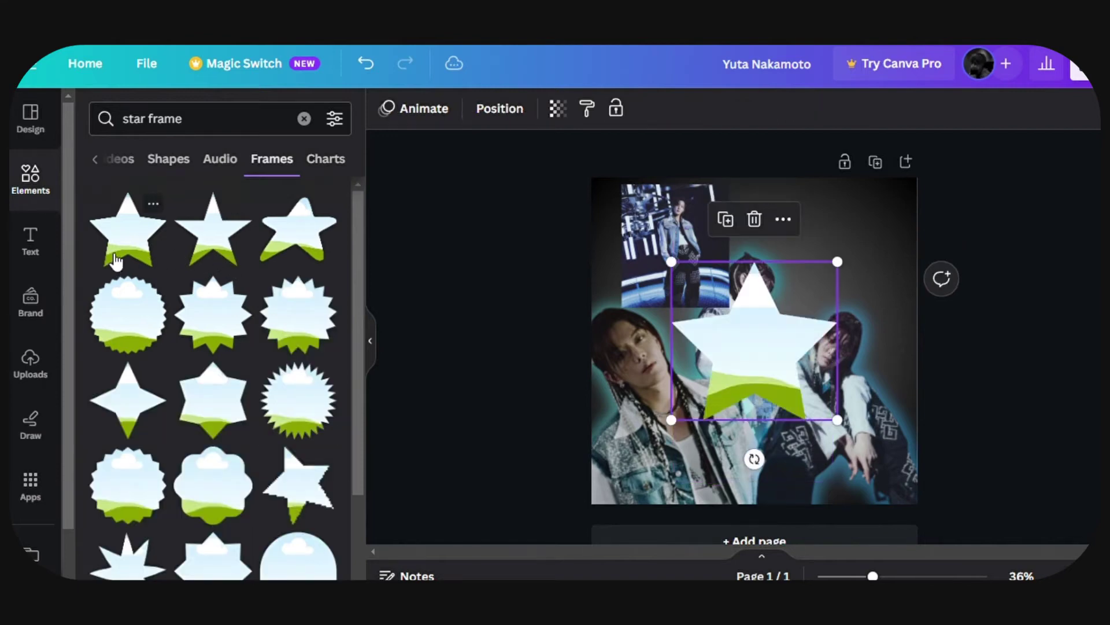
# - Fill the star frame with the rectangular stage photo, then shrink it and place it in the page's upper-left area
pyautogui.moveTo(705, 307); pyautogui.dragTo(674, 285)
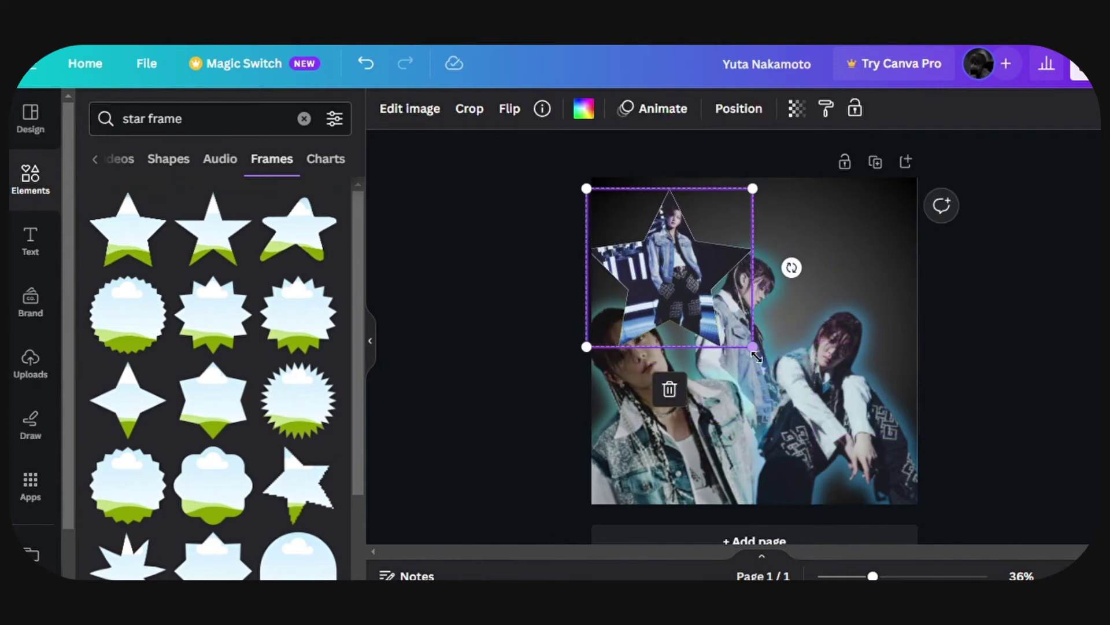
pyautogui.moveTo(756, 356); pyautogui.dragTo(734, 324)
pyautogui.moveTo(673, 279); pyautogui.dragTo(682, 296)
# - Select the side-facing standing figure from the layer list and enlarge it on the page
pyautogui.click(734, 113)
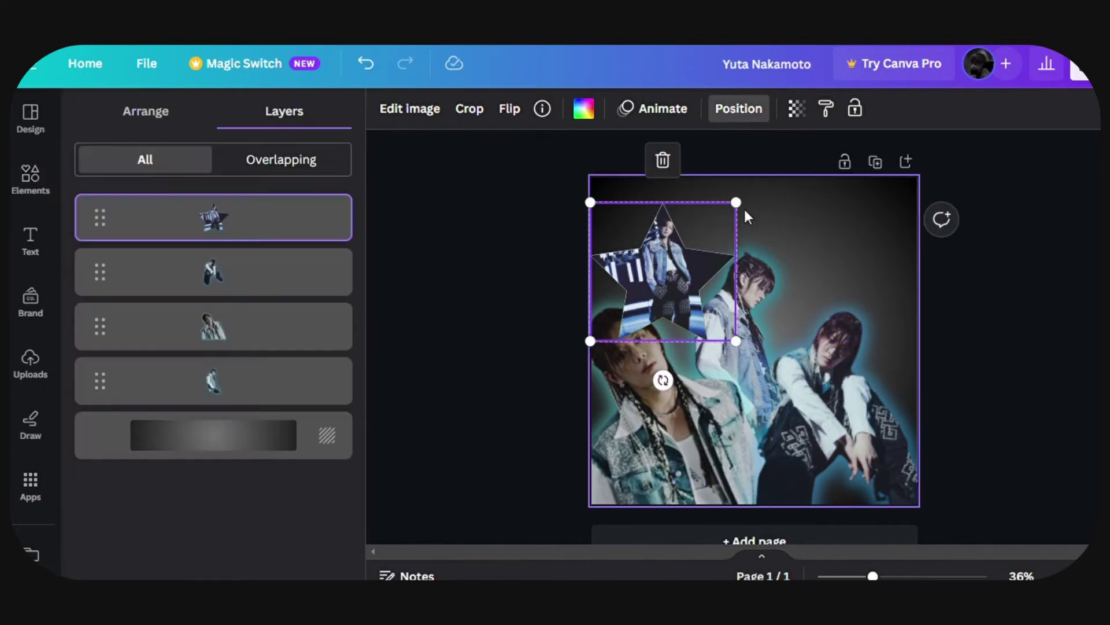
pyautogui.click(280, 380)
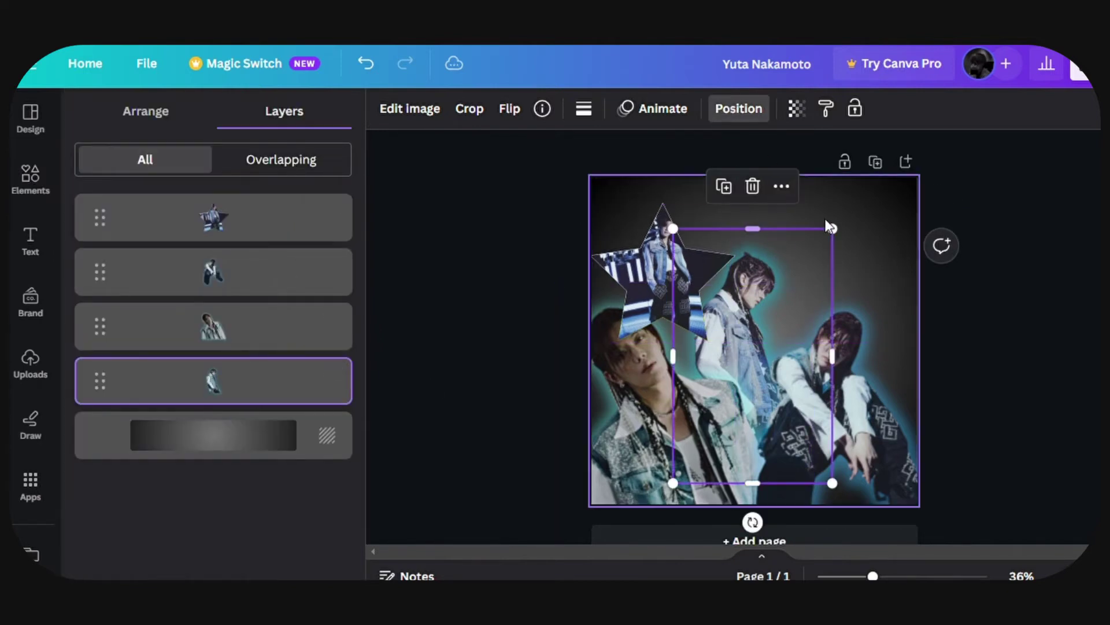
pyautogui.moveTo(833, 228)
pyautogui.mouseDown()
pyautogui.moveTo(859, 187)
pyautogui.moveTo(820, 214)
pyautogui.mouseUp()
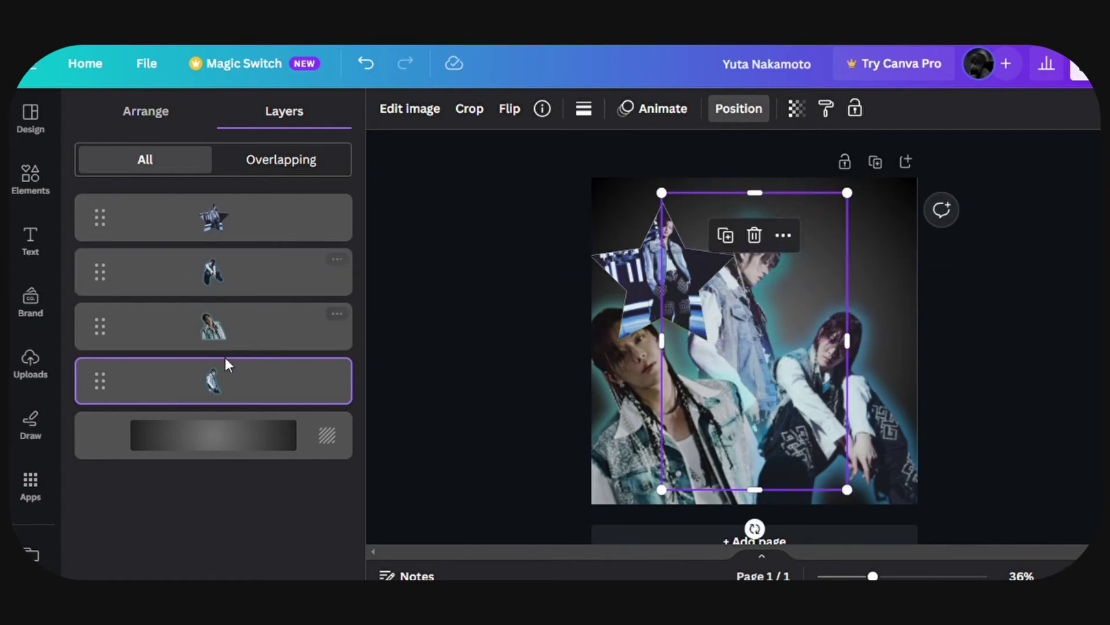
# - Place the star photo beneath the three figures in the layer order, shrink it, and tilt it slightly counterclockwise
pyautogui.moveTo(265, 215); pyautogui.dragTo(283, 391)
pyautogui.moveTo(679, 260)
pyautogui.mouseDown()
pyautogui.moveTo(687, 249)
pyautogui.moveTo(691, 262)
pyautogui.mouseUp()
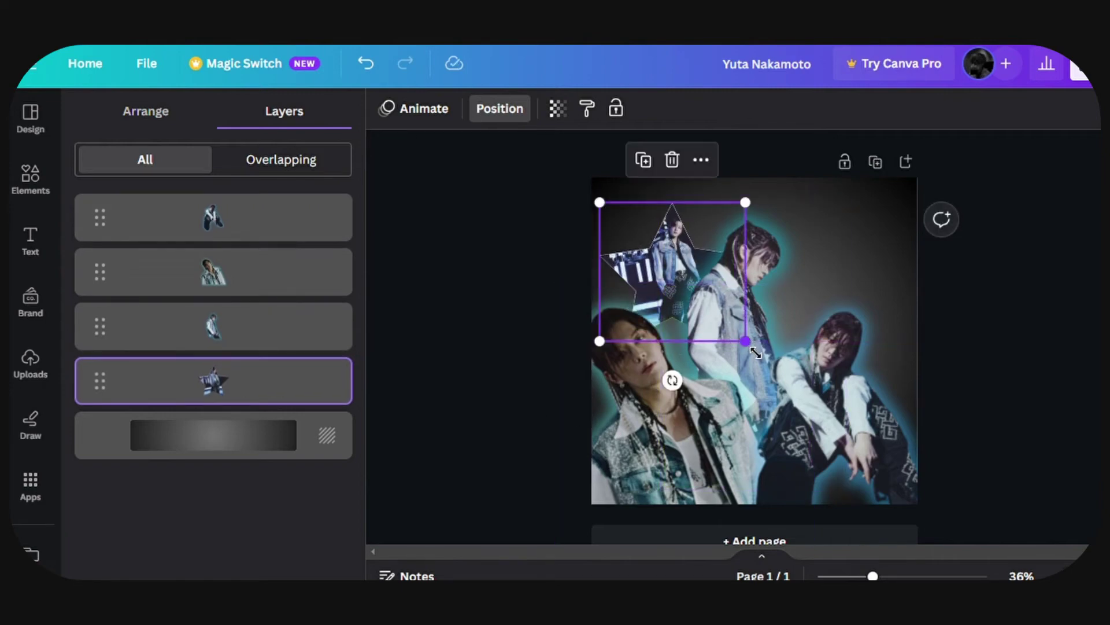
pyautogui.moveTo(751, 350); pyautogui.dragTo(743, 340)
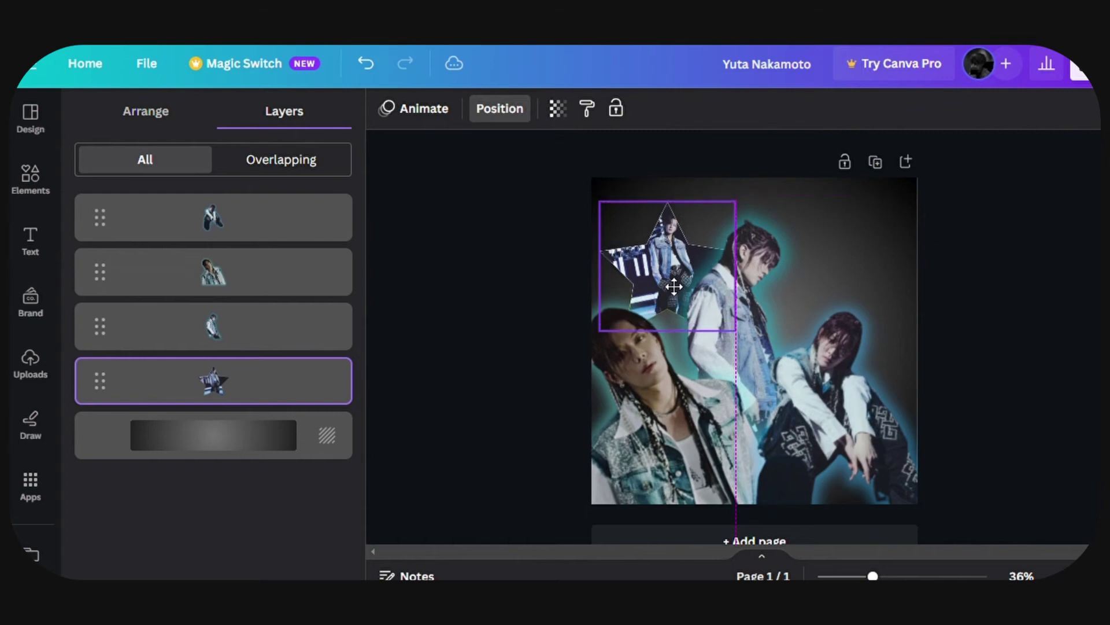
pyautogui.moveTo(680, 382); pyautogui.dragTo(684, 382)
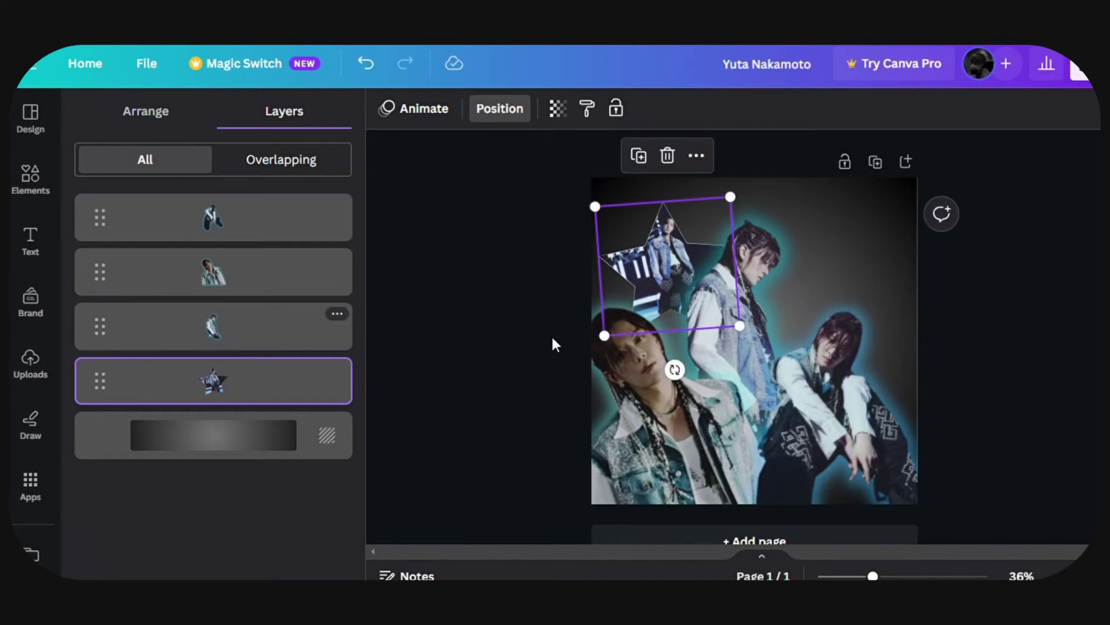
# - Enlarge the side-facing figure and the seated figure slightly, and reposition the seated figure at the page's lower right
pyautogui.click(829, 230)
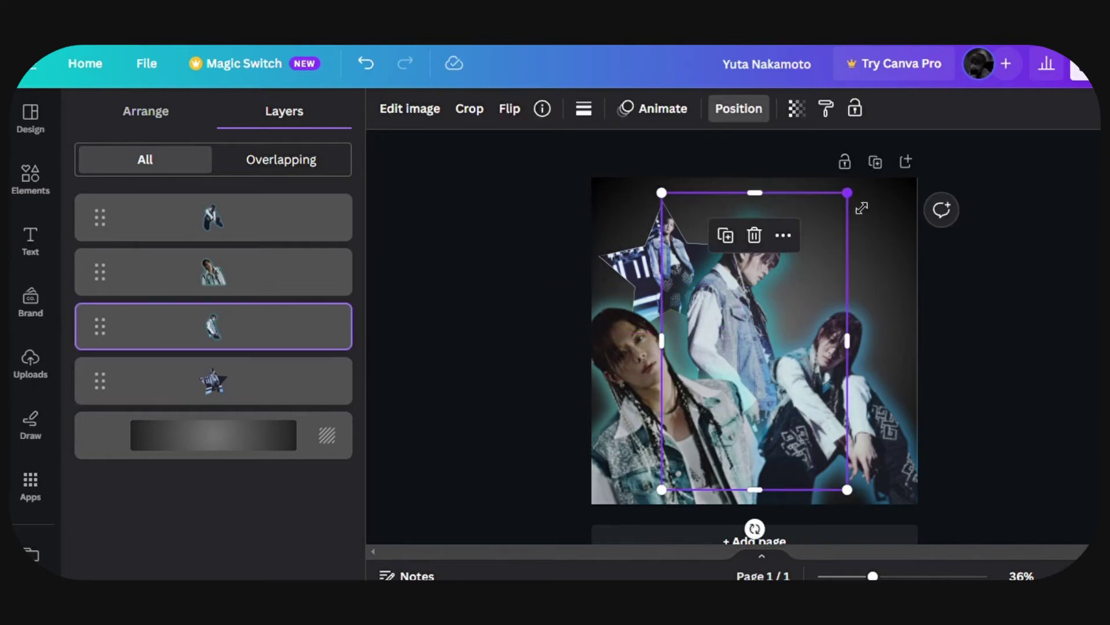
pyautogui.moveTo(846, 192); pyautogui.dragTo(853, 184)
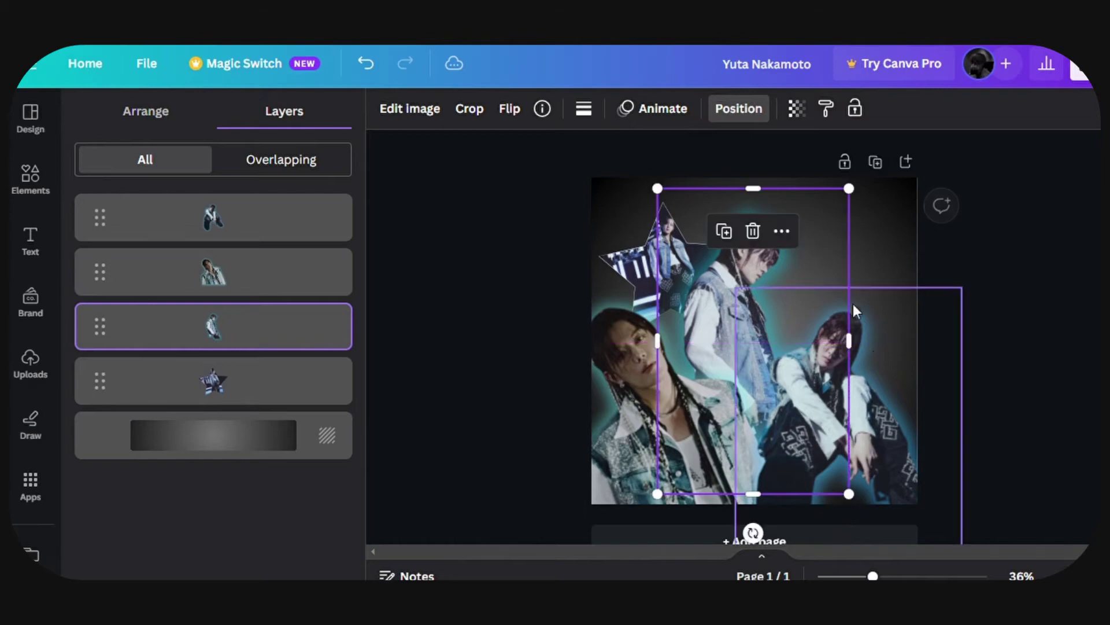
pyautogui.click(873, 346)
pyautogui.moveTo(963, 290); pyautogui.dragTo(971, 272)
pyautogui.moveTo(915, 320); pyautogui.dragTo(888, 357)
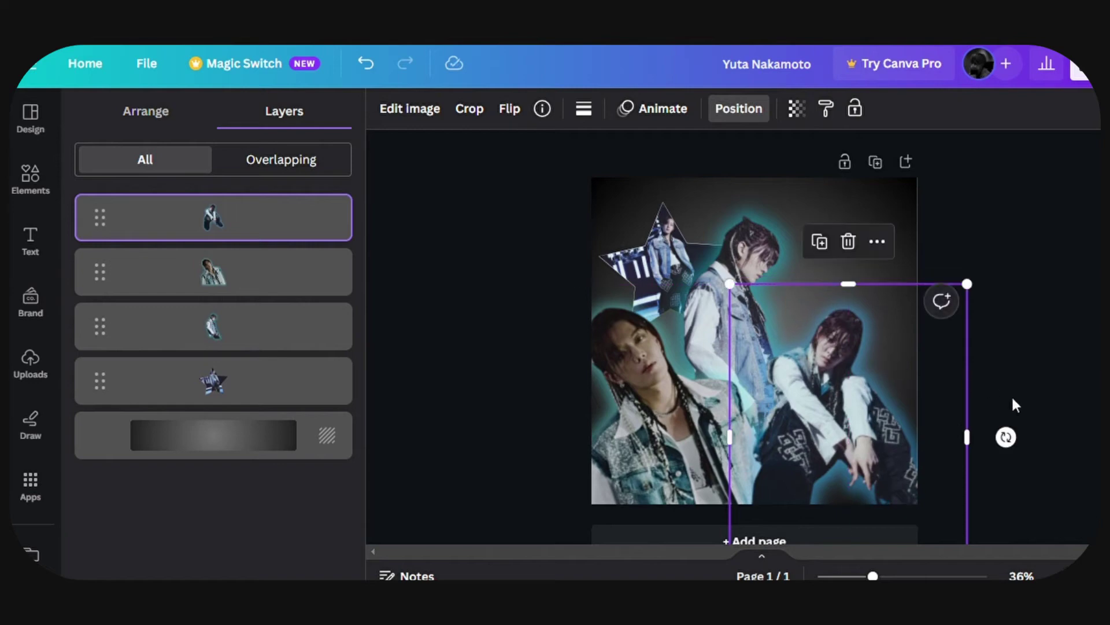
# - Clear the star frame search and search the elements for "glow"
pyautogui.click(30, 240)
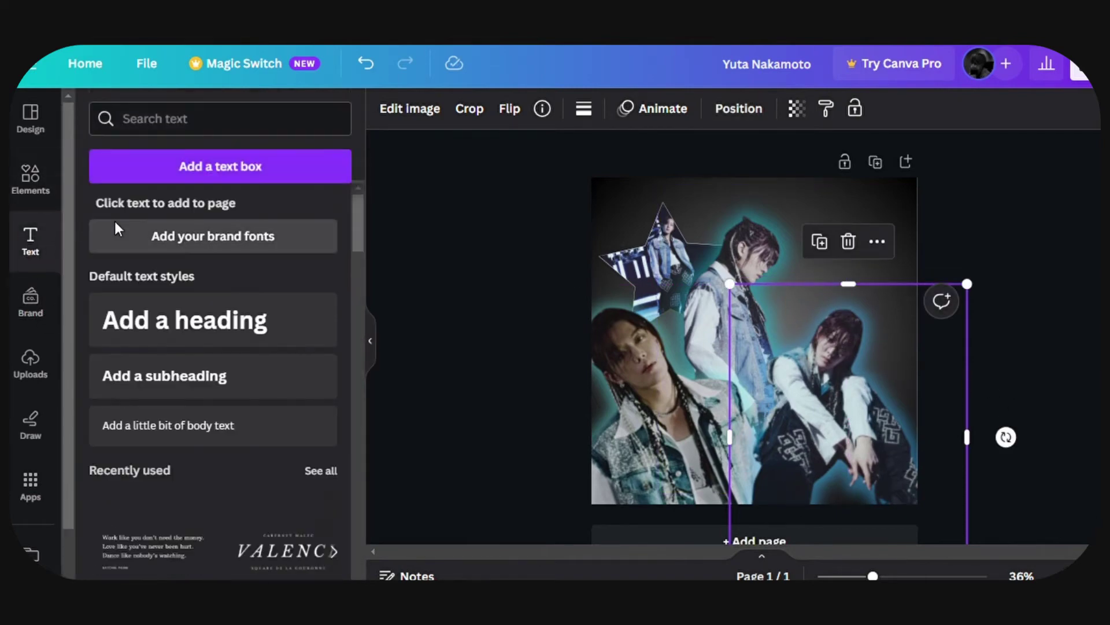
pyautogui.click(33, 187)
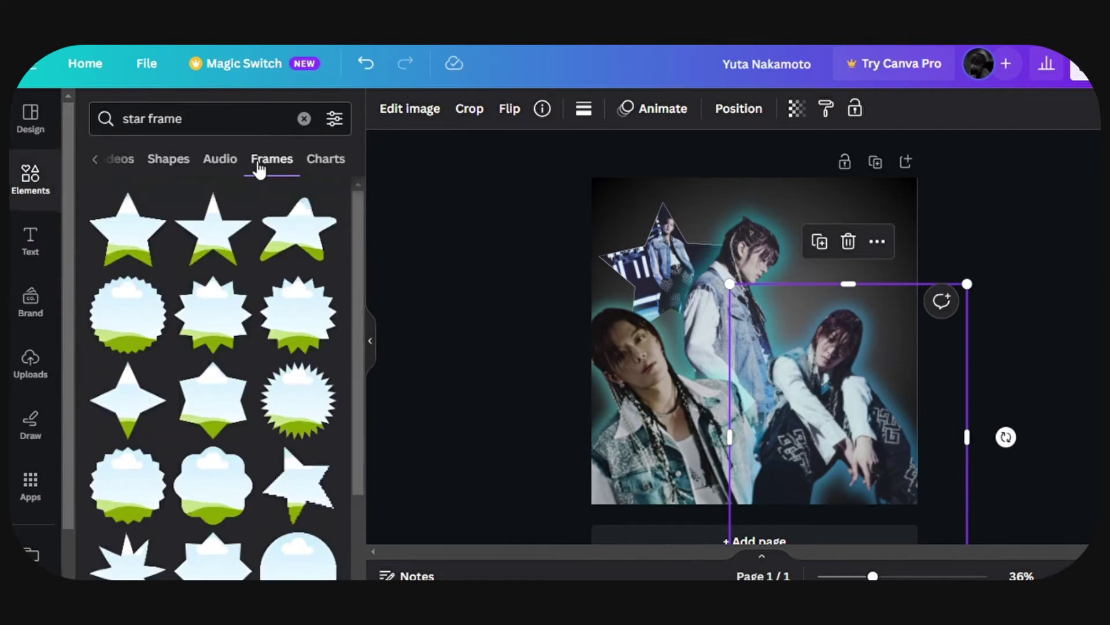
pyautogui.click(304, 118)
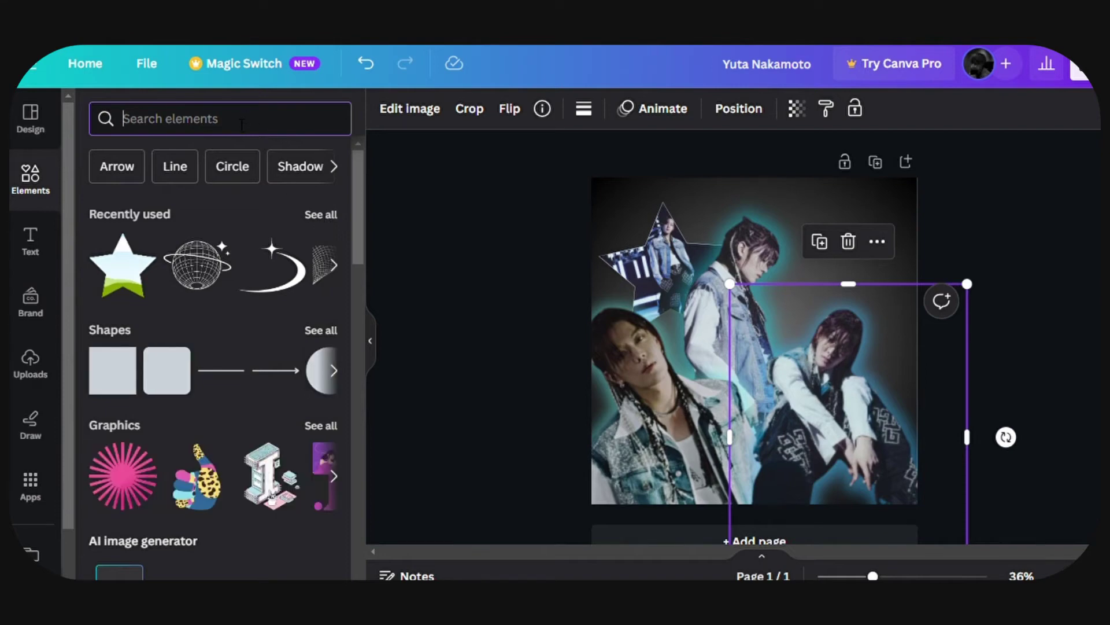
pyautogui.write('bu')
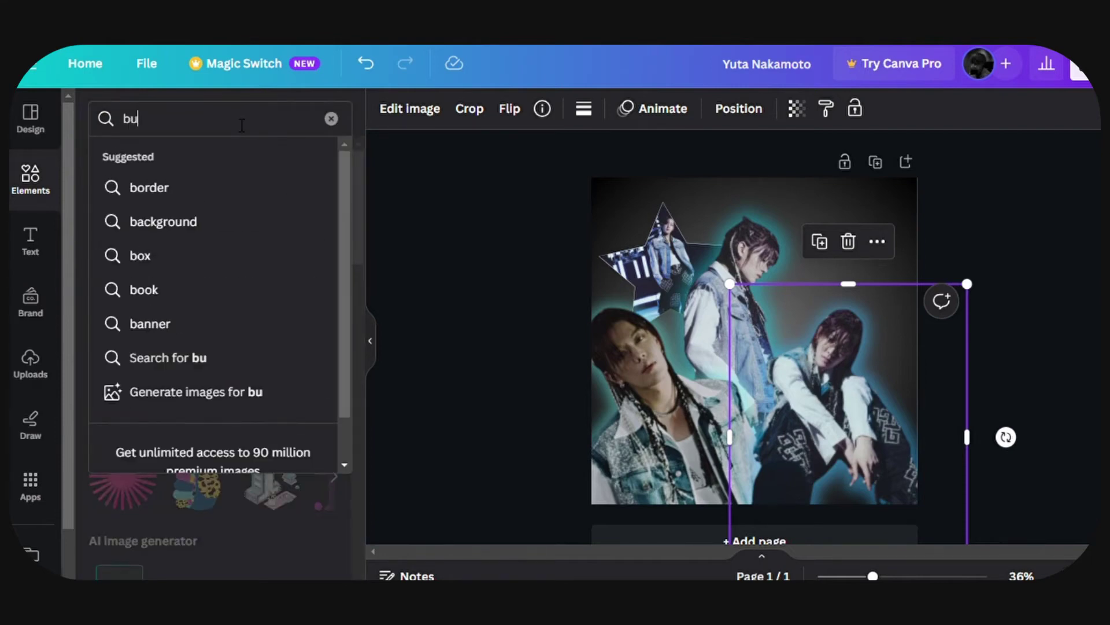
pyautogui.press('BackSpace')
pyautogui.press('BackSpace')
pyautogui.write('glow')
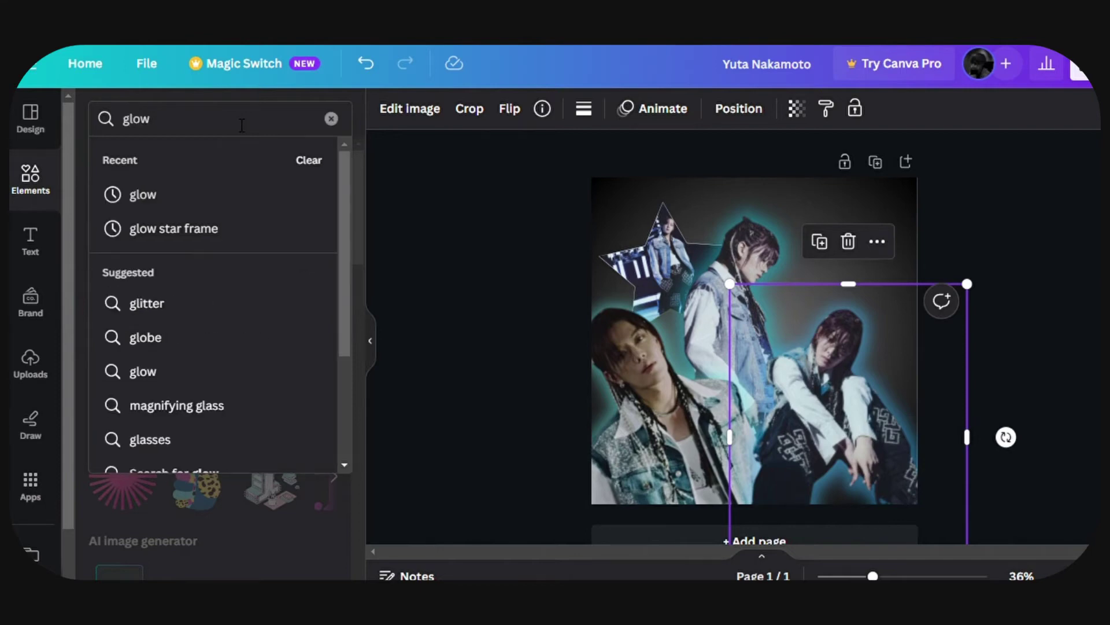
pyautogui.press('Return')
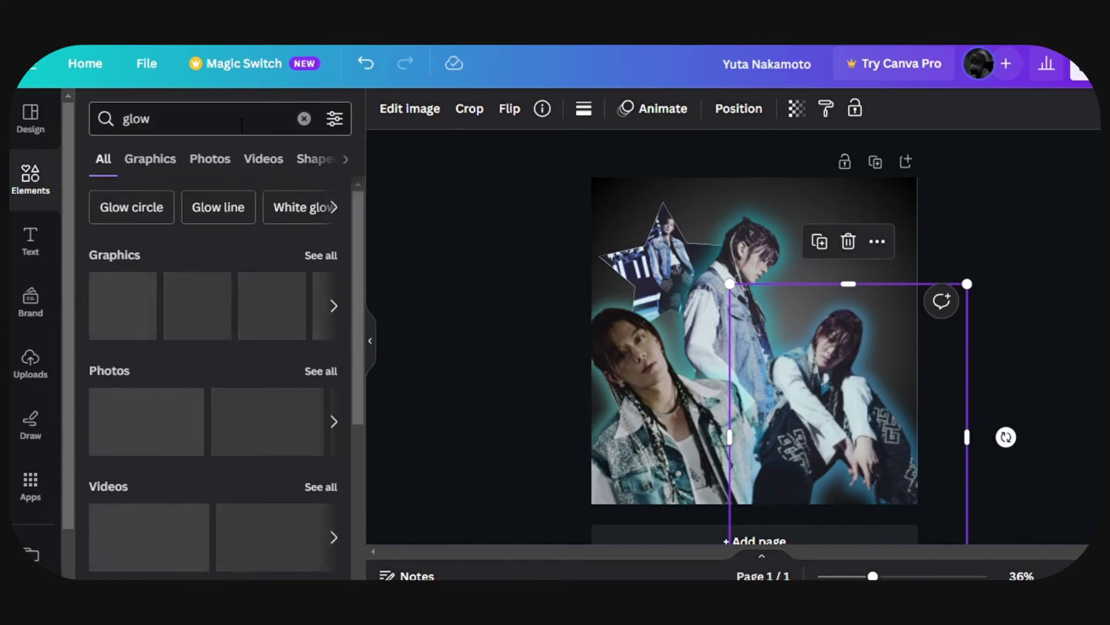
# - Limit the glow results to graphics and add the round red-and-orange gradient glow to the page
pyautogui.click(150, 159)
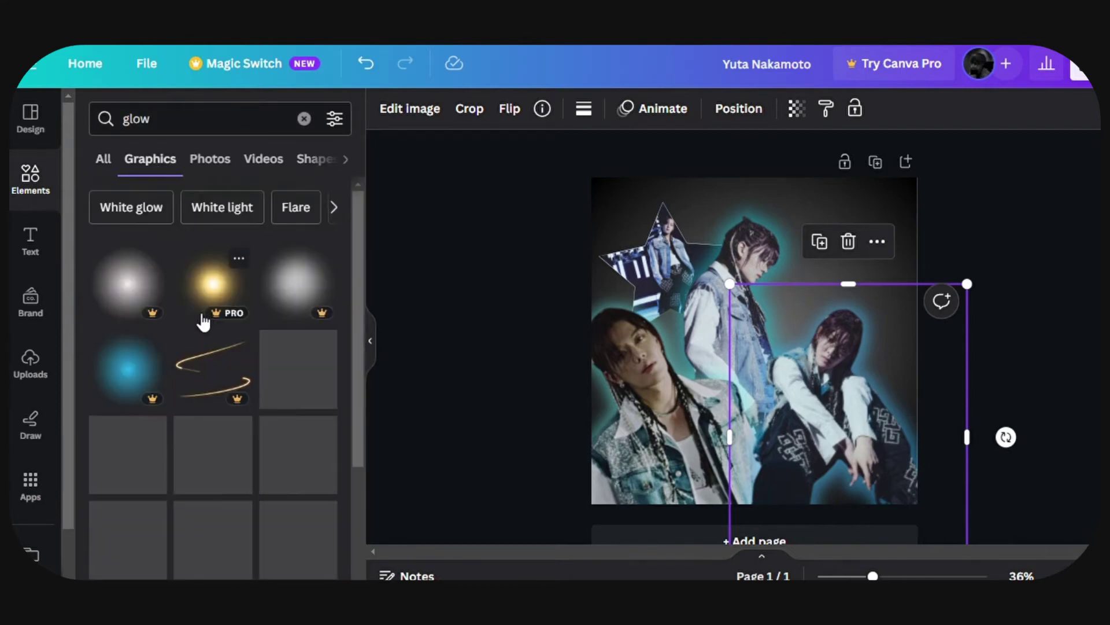
pyautogui.scroll(-10, 209, 347)
pyautogui.scroll(-2, 211, 364)
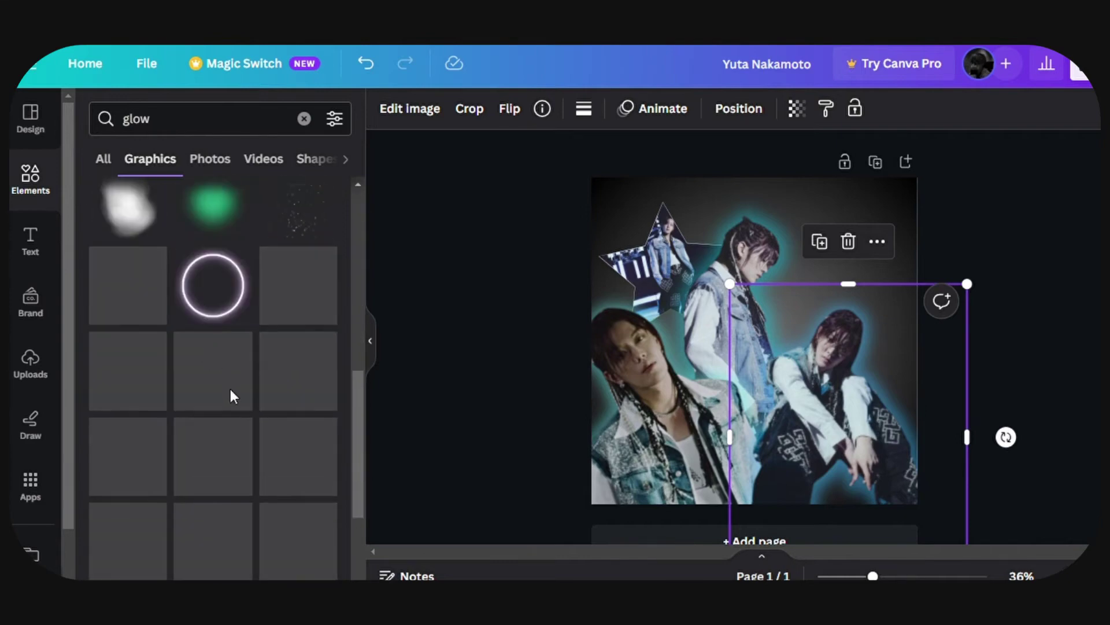
pyautogui.click(228, 467)
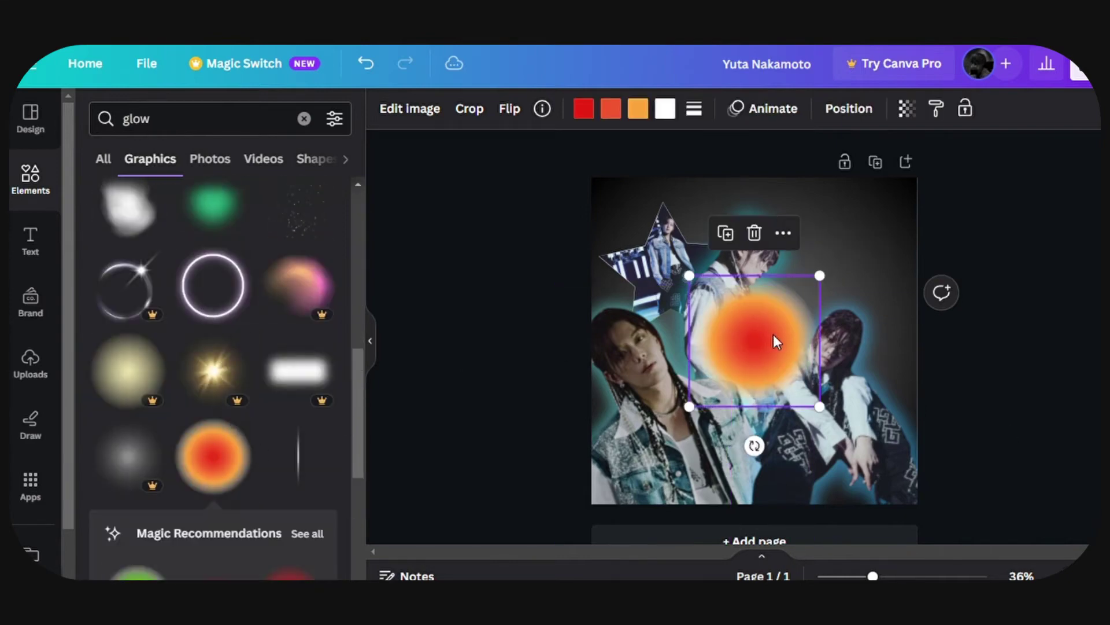
# - Recolour the round glow with a dark blue centre, a periwinkle blue middle ring and a turquoise blue #5ce1e6 outer ring
pyautogui.click(585, 109)
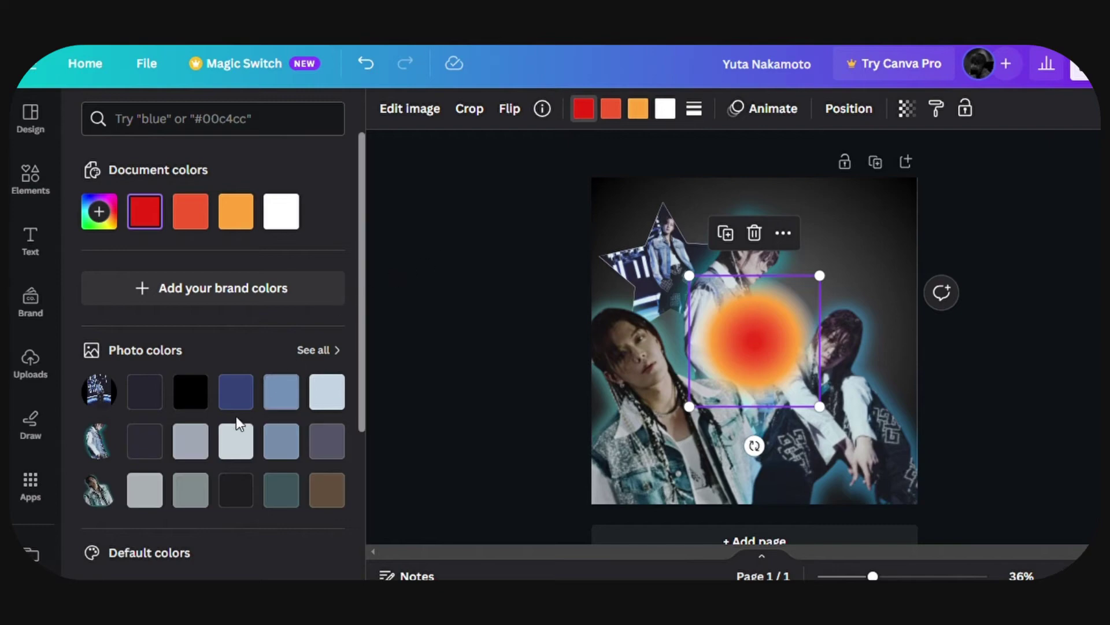
pyautogui.scroll(-5, 234, 404)
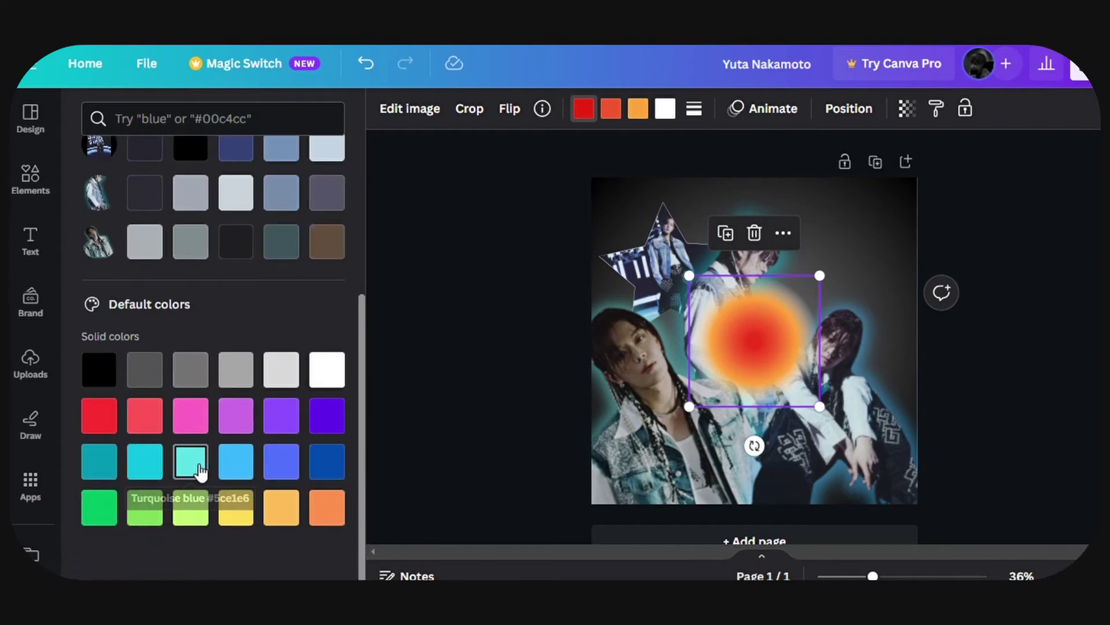
pyautogui.click(193, 472)
pyautogui.click(622, 109)
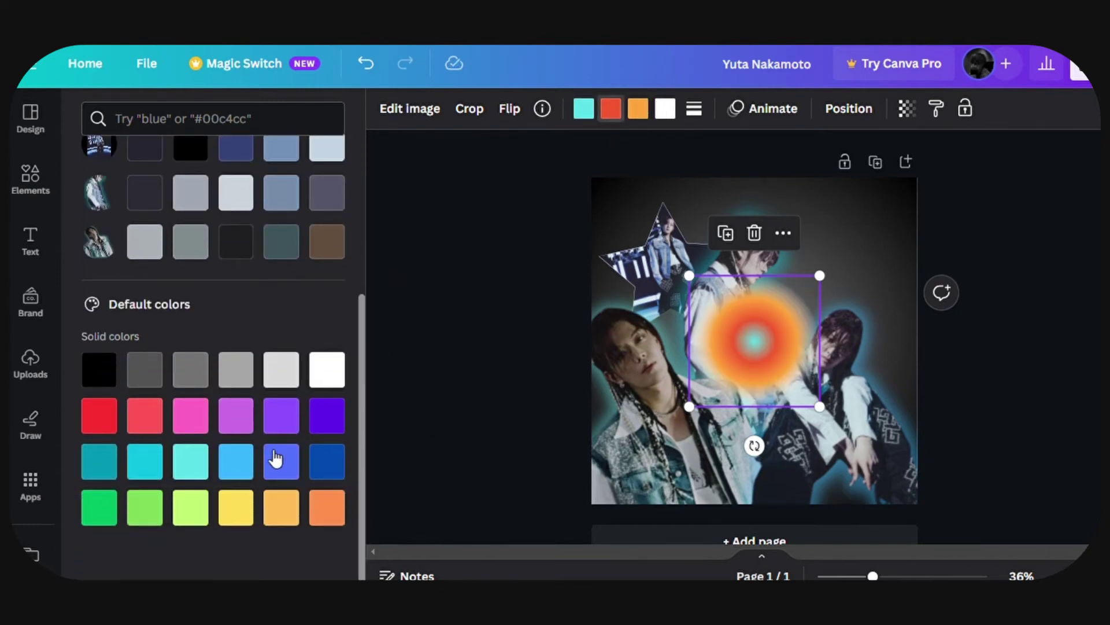
pyautogui.click(328, 465)
pyautogui.click(610, 115)
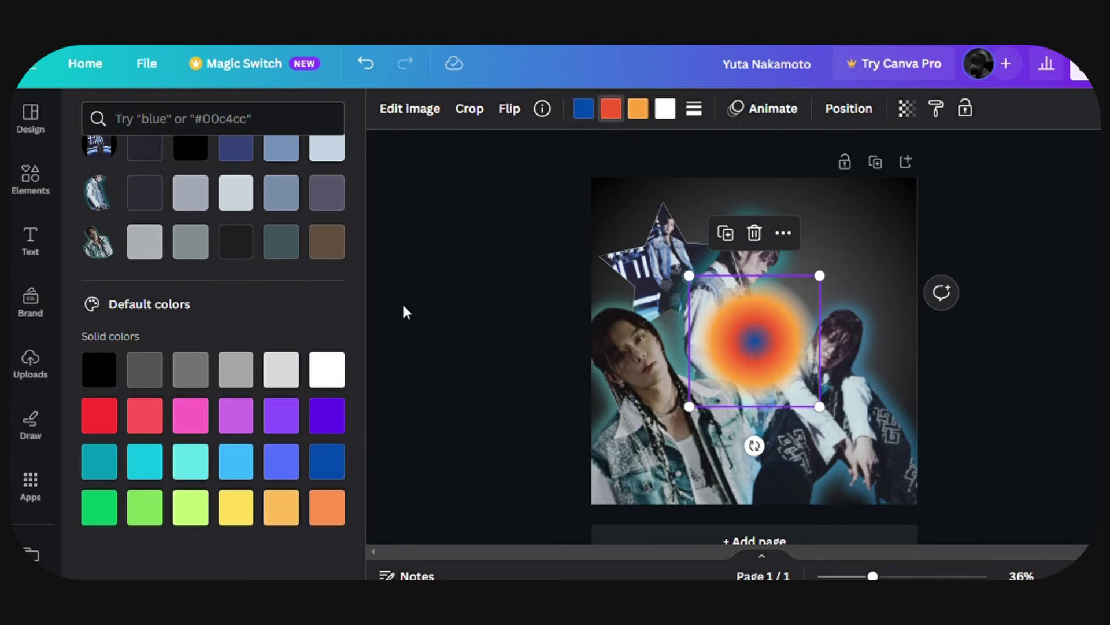
pyautogui.click(281, 461)
pyautogui.click(638, 109)
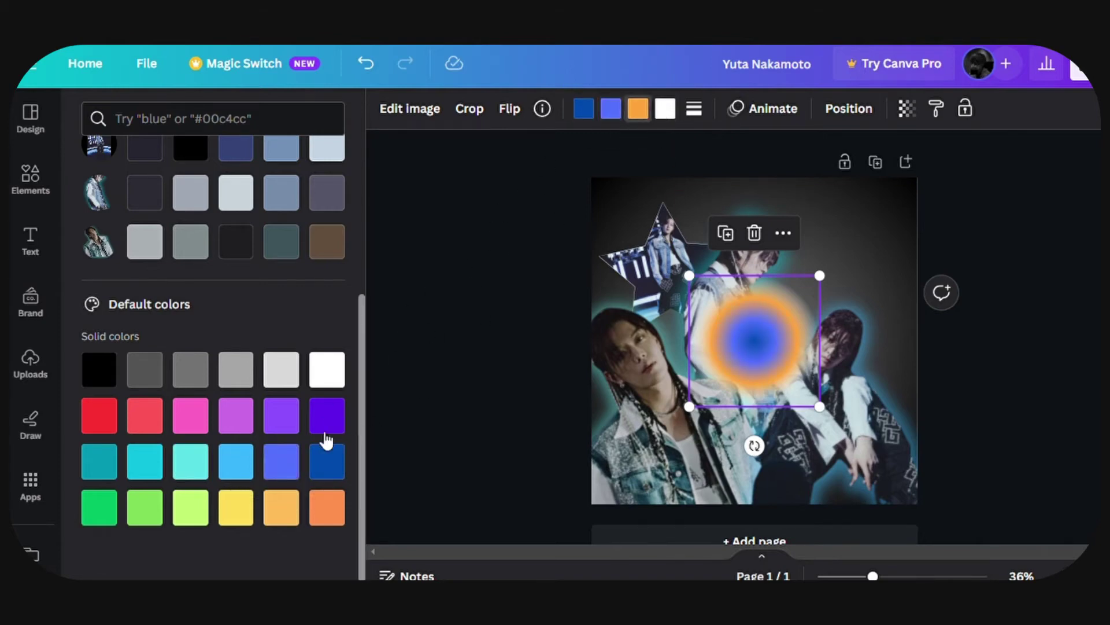
pyautogui.click(187, 466)
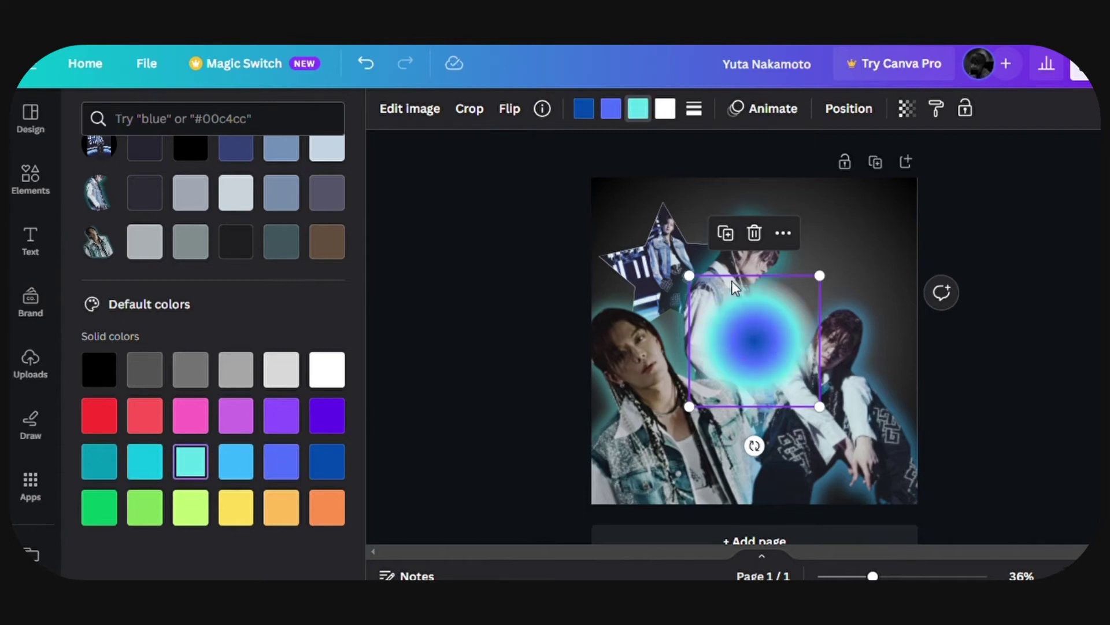
# - Enlarge the blue glow, centre it on the star photo, and place it just beneath the star in the layer order
pyautogui.moveTo(697, 285); pyautogui.dragTo(675, 265)
pyautogui.moveTo(726, 353); pyautogui.dragTo(655, 296)
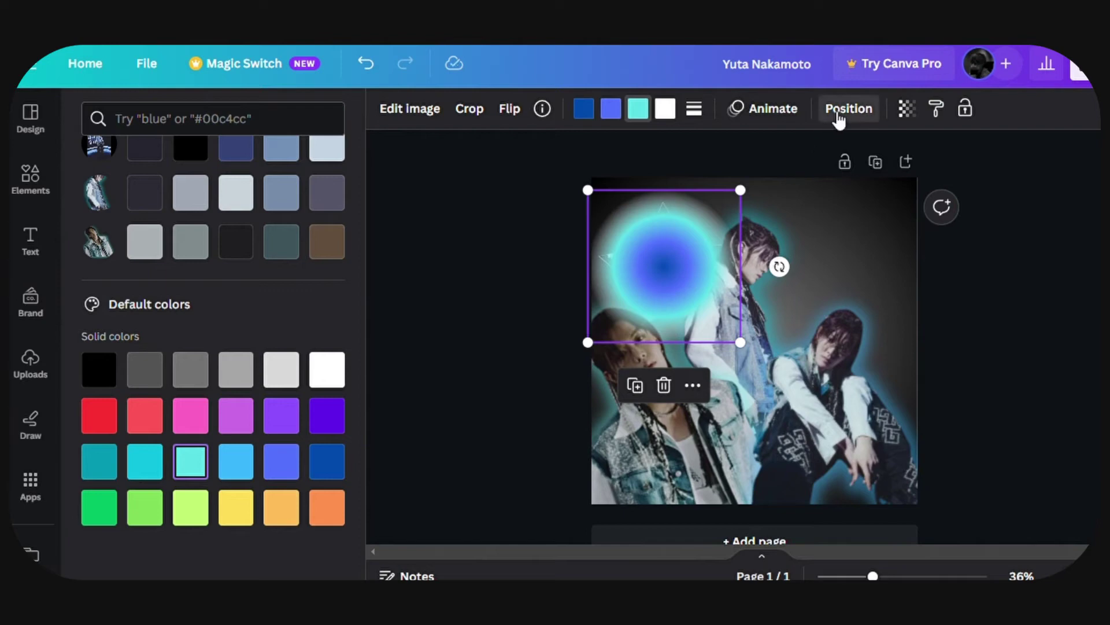
pyautogui.click(848, 109)
pyautogui.moveTo(224, 230); pyautogui.dragTo(223, 440)
# - Set the blue glow's transparency to 50
pyautogui.click(907, 109)
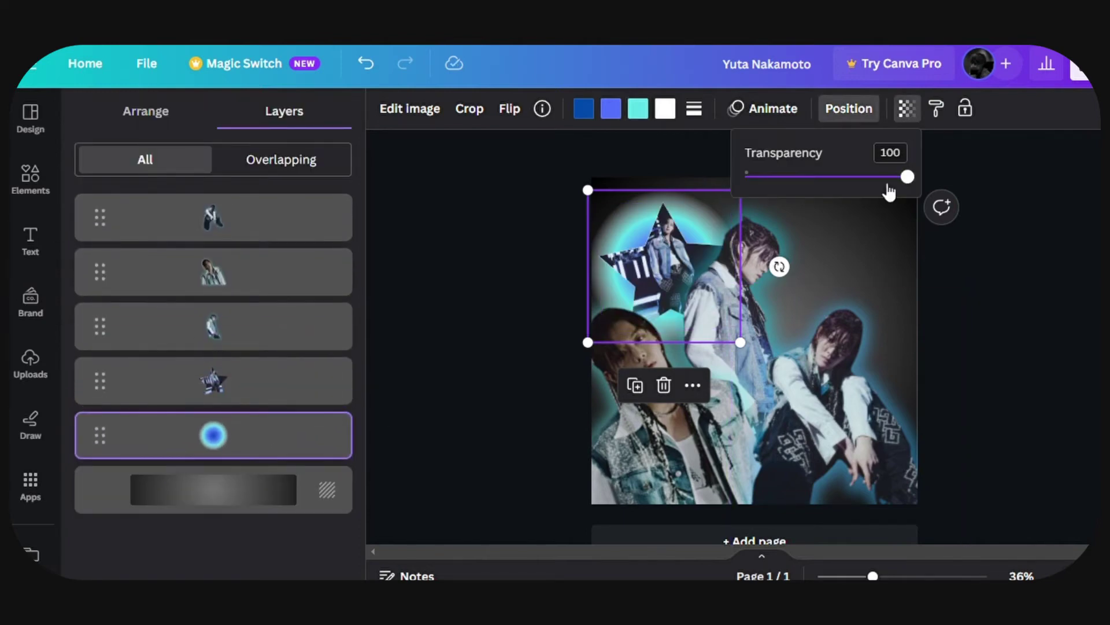
pyautogui.moveTo(907, 176); pyautogui.dragTo(827, 185)
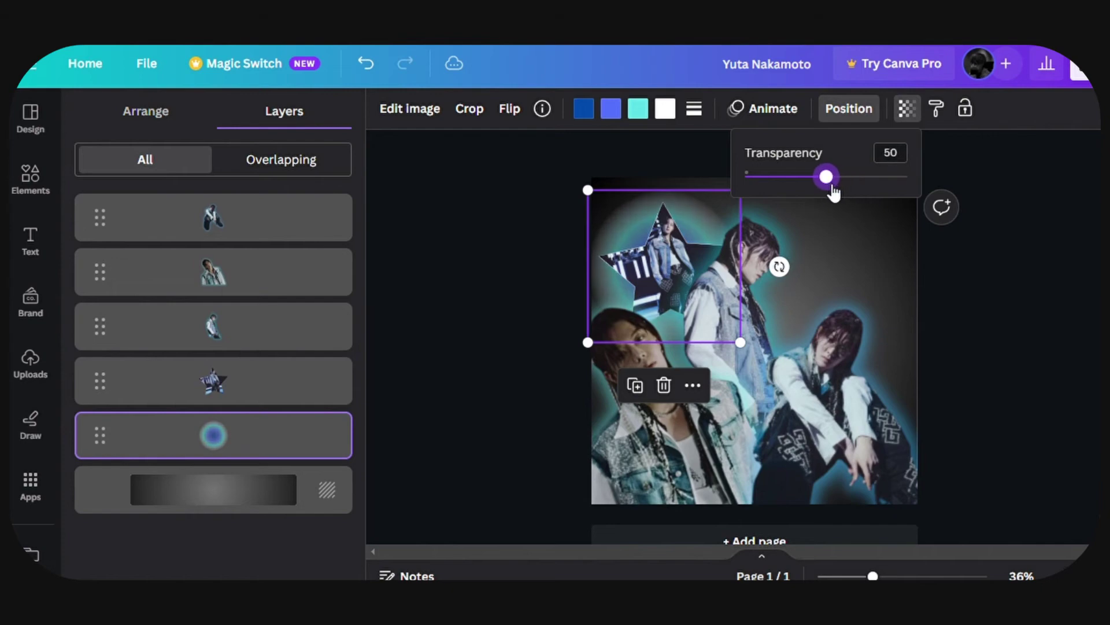
pyautogui.click(1037, 382)
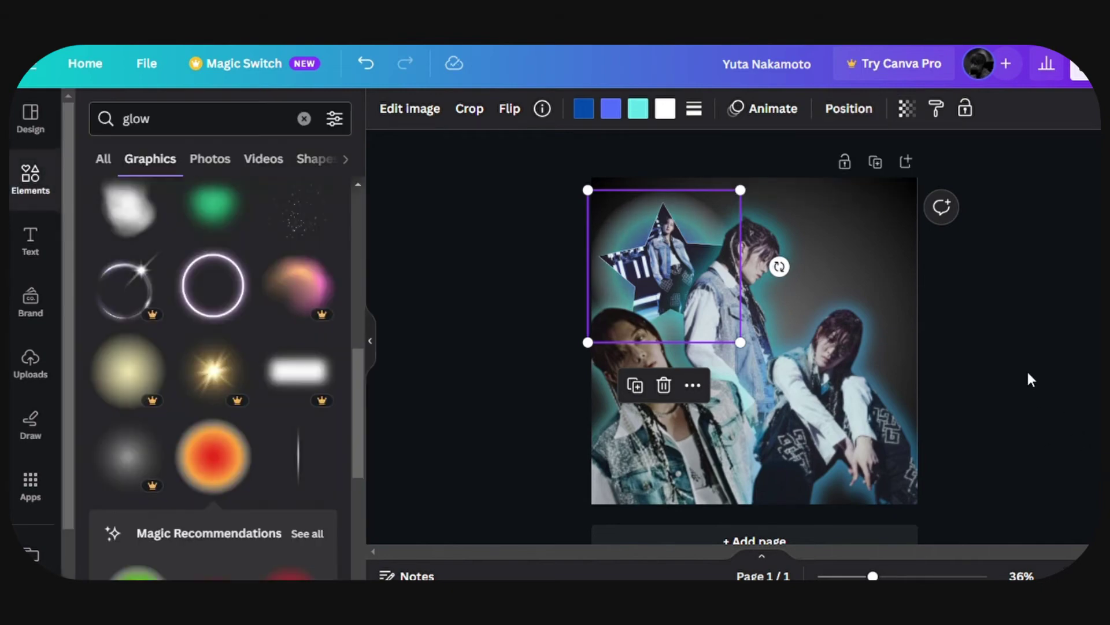
# - Shrink the blue glow behind the star photo slightly from its upper-left corner
pyautogui.moveTo(595, 201); pyautogui.dragTo(607, 213)
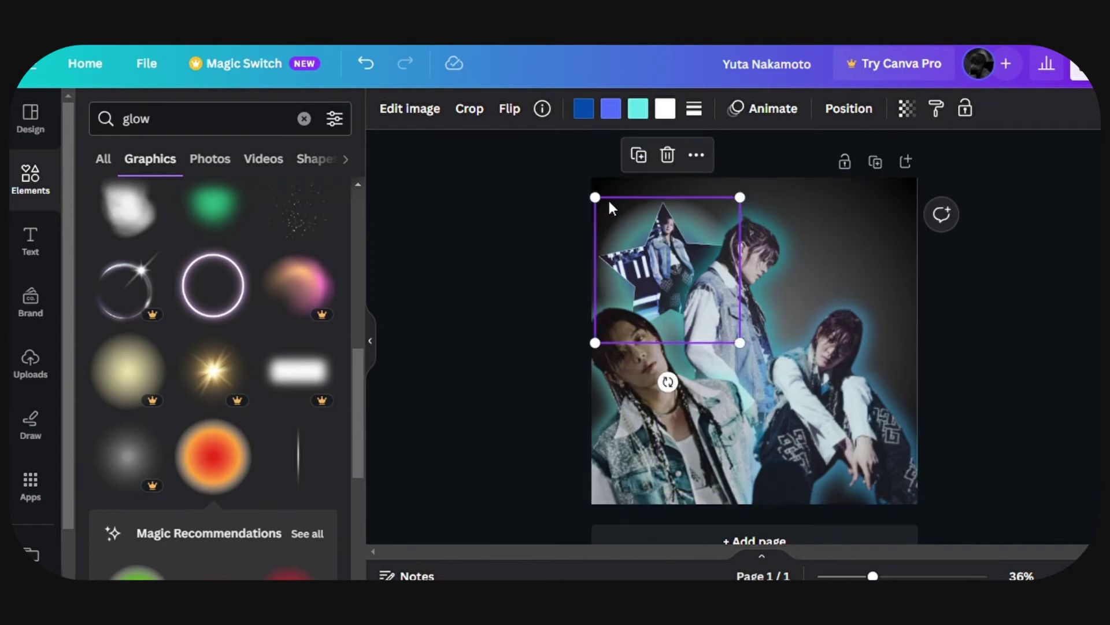
pyautogui.click(991, 370)
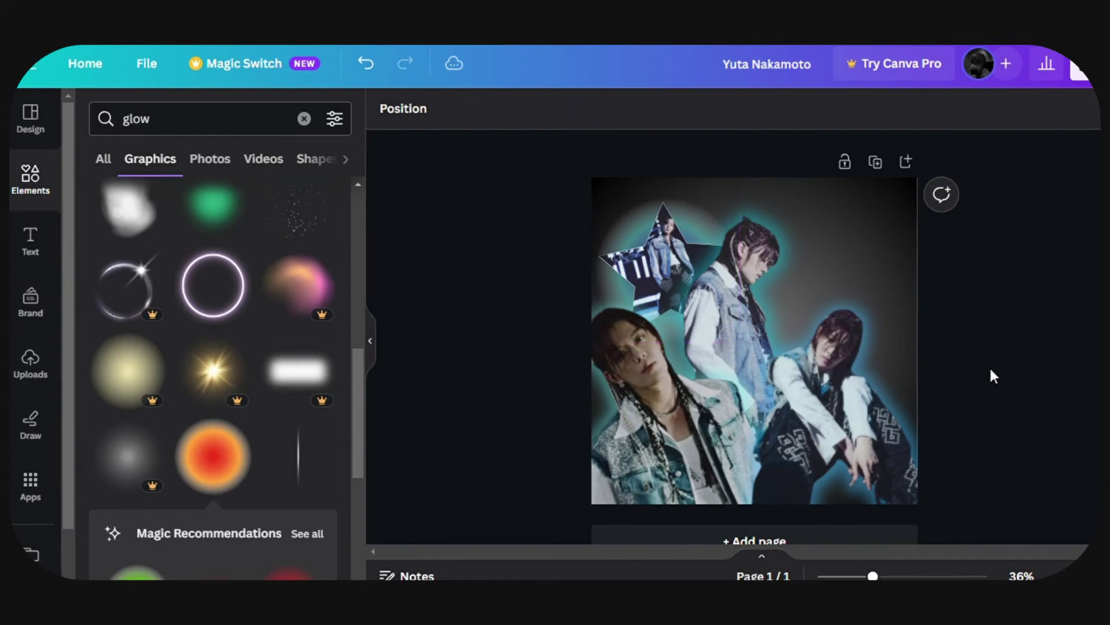
# - Search the elements for "y2k", limit the results to graphics, and add the curved wireframe mesh to the page
pyautogui.scroll(3, 255, 256)
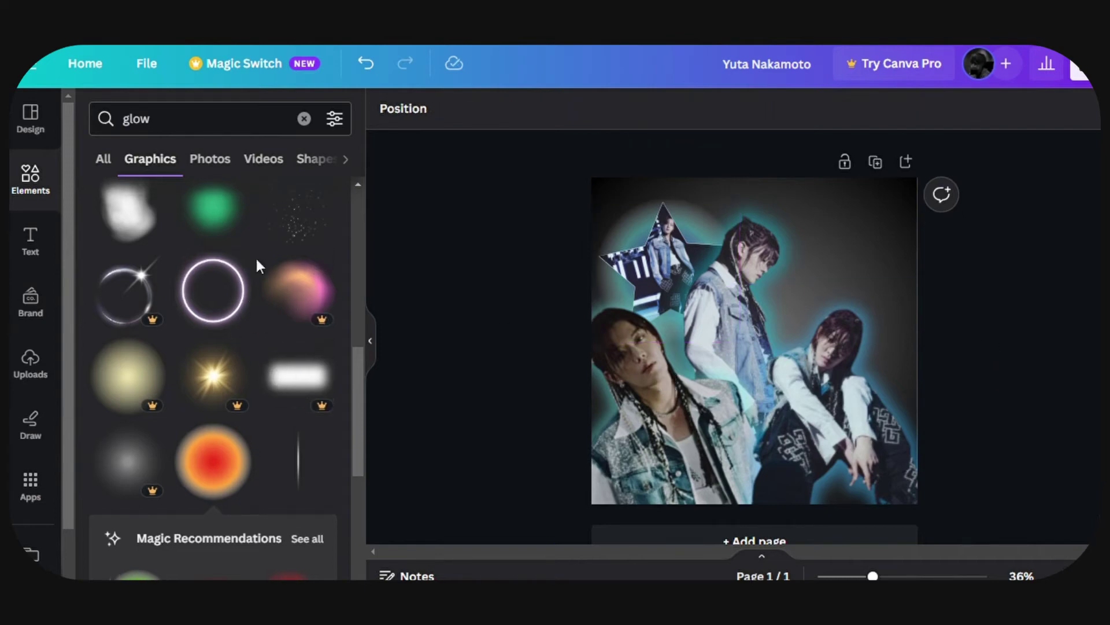
pyautogui.click(305, 119)
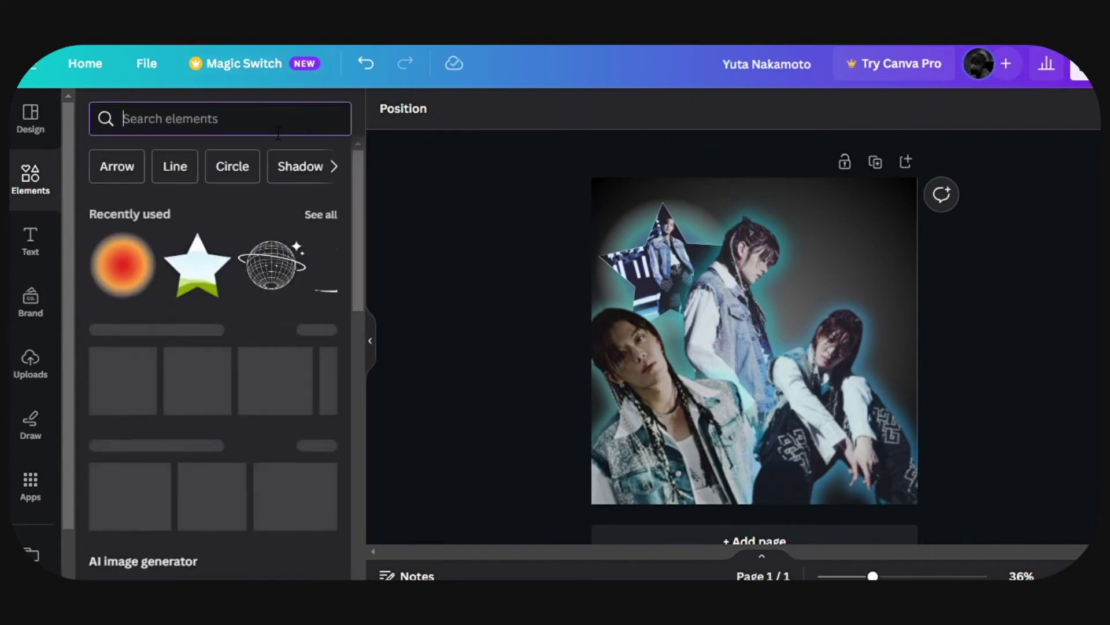
pyautogui.write('y2k')
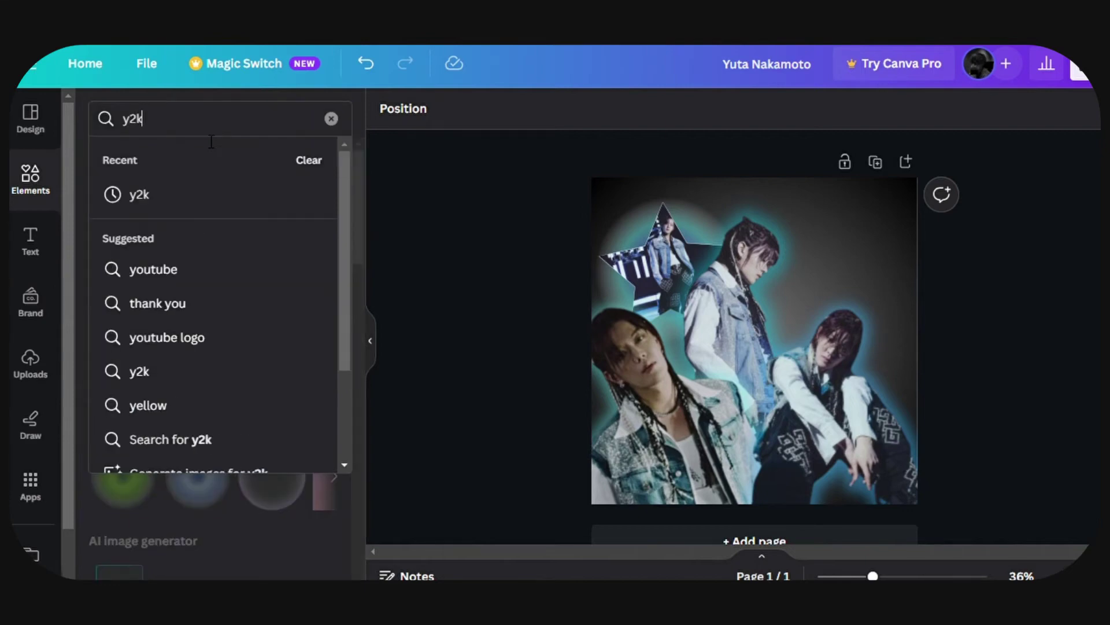
pyautogui.press('Return')
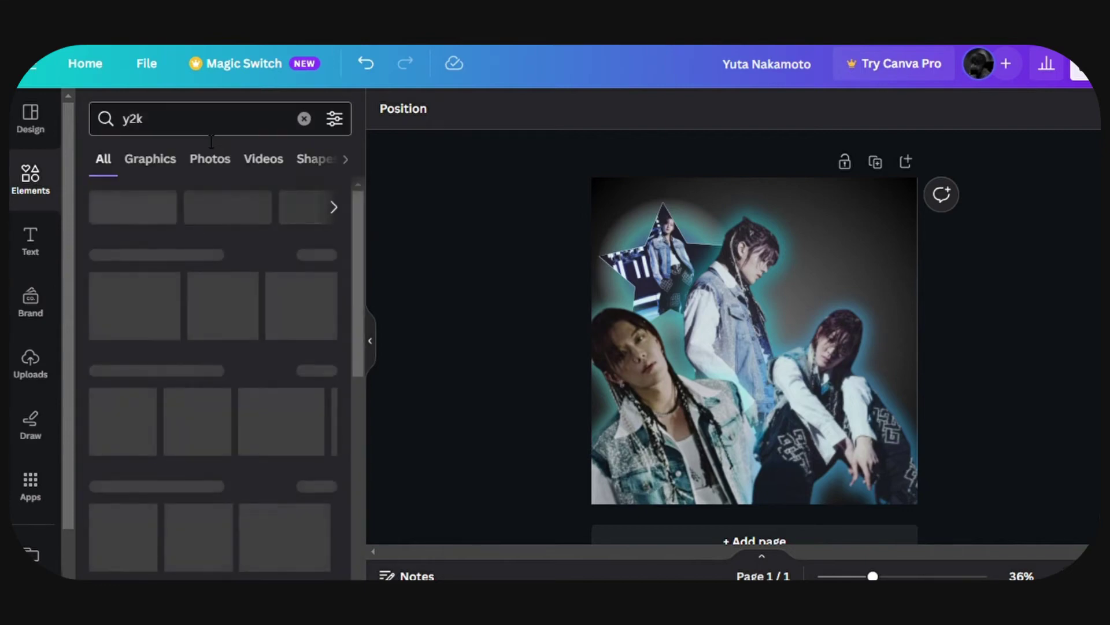
pyautogui.click(143, 167)
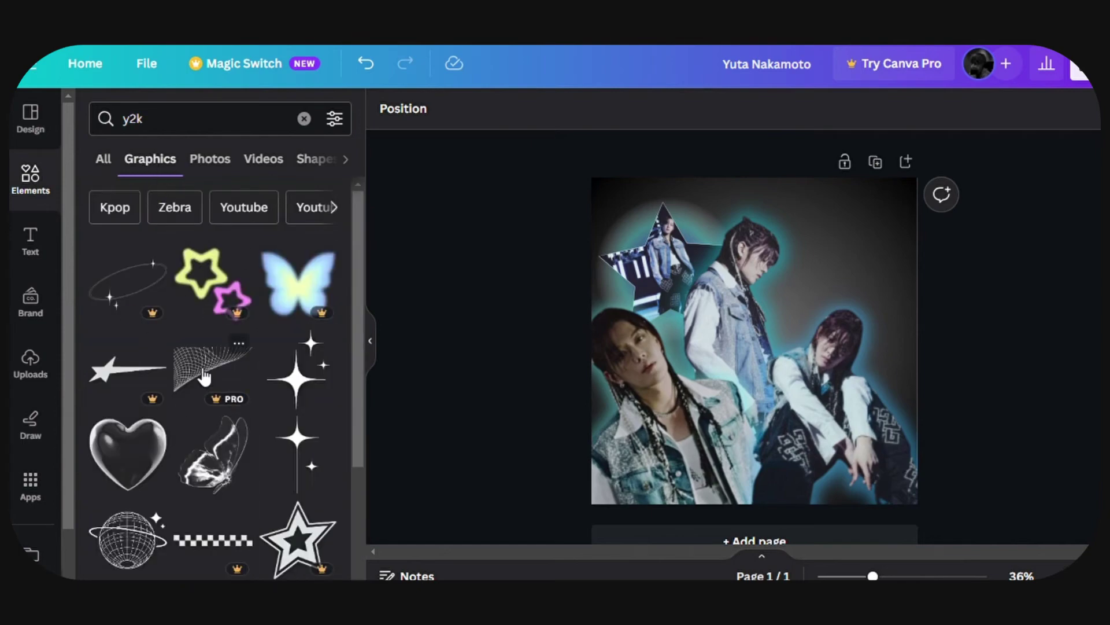
pyautogui.click(215, 392)
# - Enlarge the wireframe mesh, fit it into the page's upper-left corner, and recolour it white
pyautogui.moveTo(828, 389); pyautogui.dragTo(898, 422)
pyautogui.moveTo(794, 371); pyautogui.dragTo(695, 247)
pyautogui.click(586, 116)
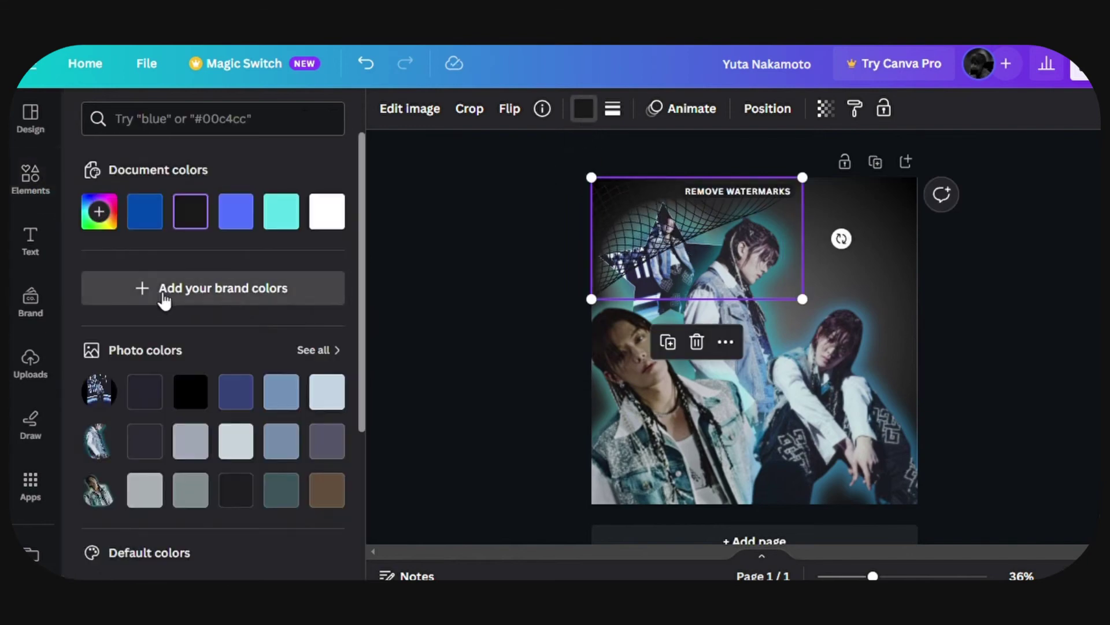
pyautogui.scroll(-3, 209, 454)
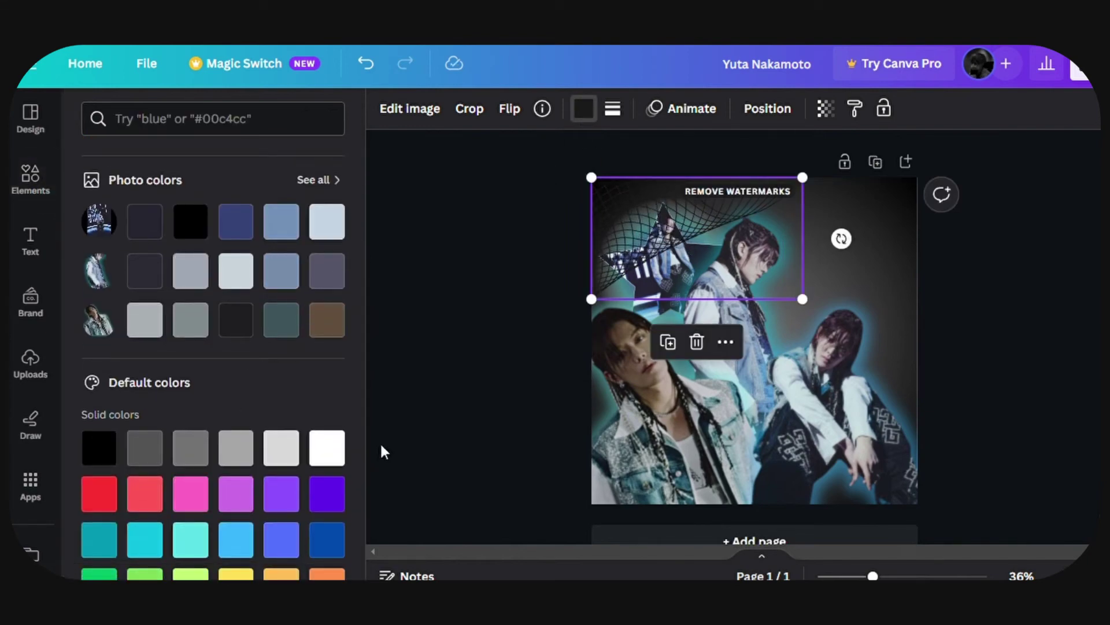
pyautogui.click(326, 447)
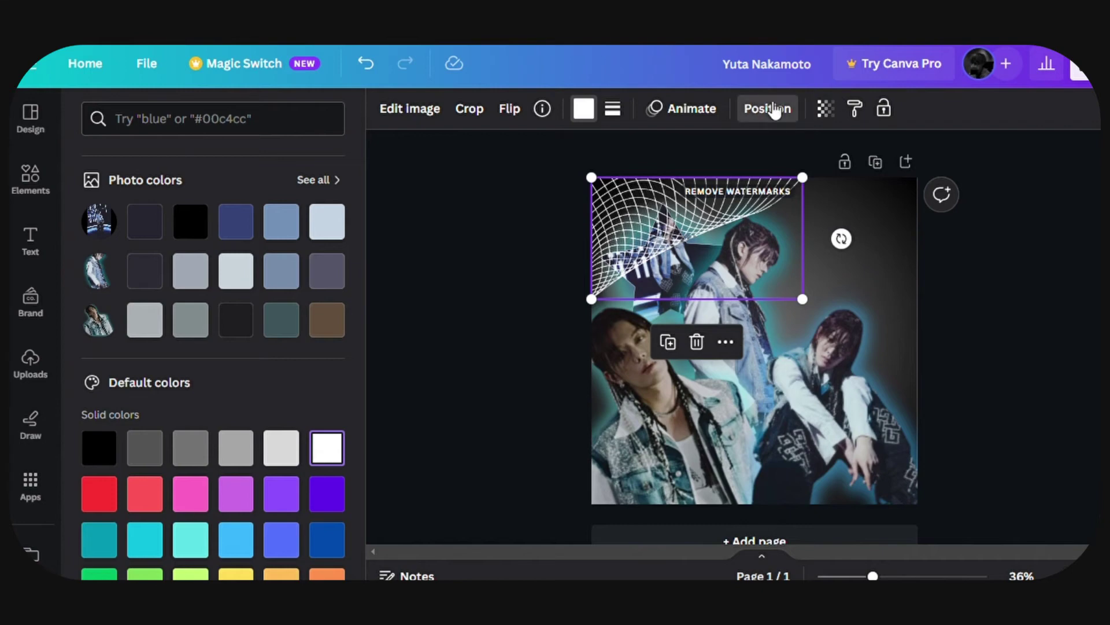
# - Place the mesh just above the background in the layer order and shrink it towards the page's upper-left corner
pyautogui.click(767, 109)
pyautogui.moveTo(234, 223); pyautogui.dragTo(263, 539)
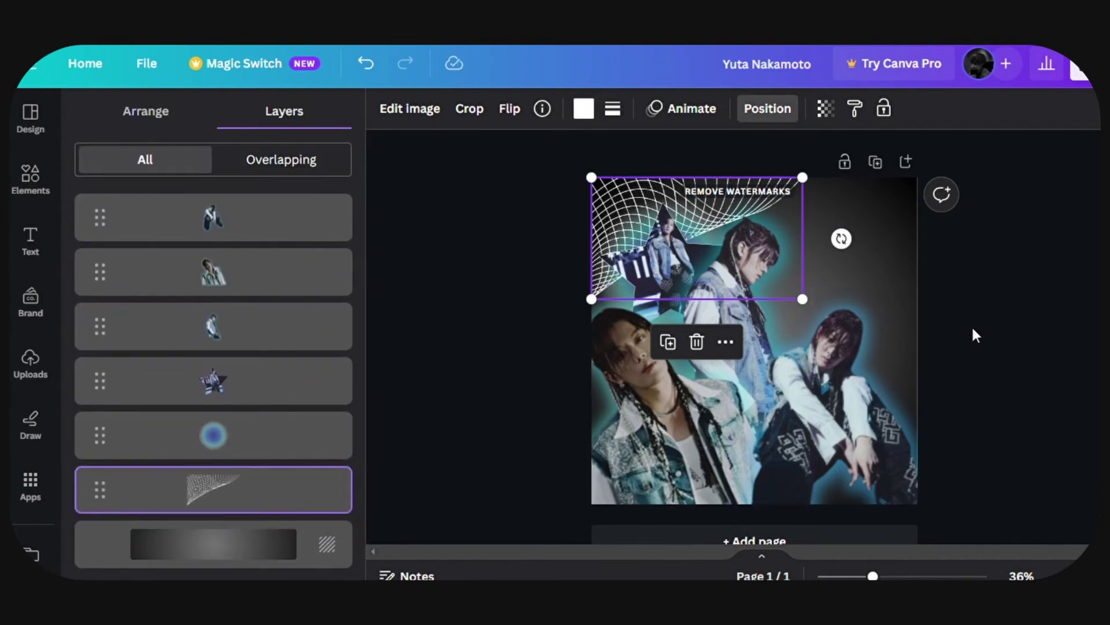
pyautogui.moveTo(803, 299); pyautogui.dragTo(756, 271)
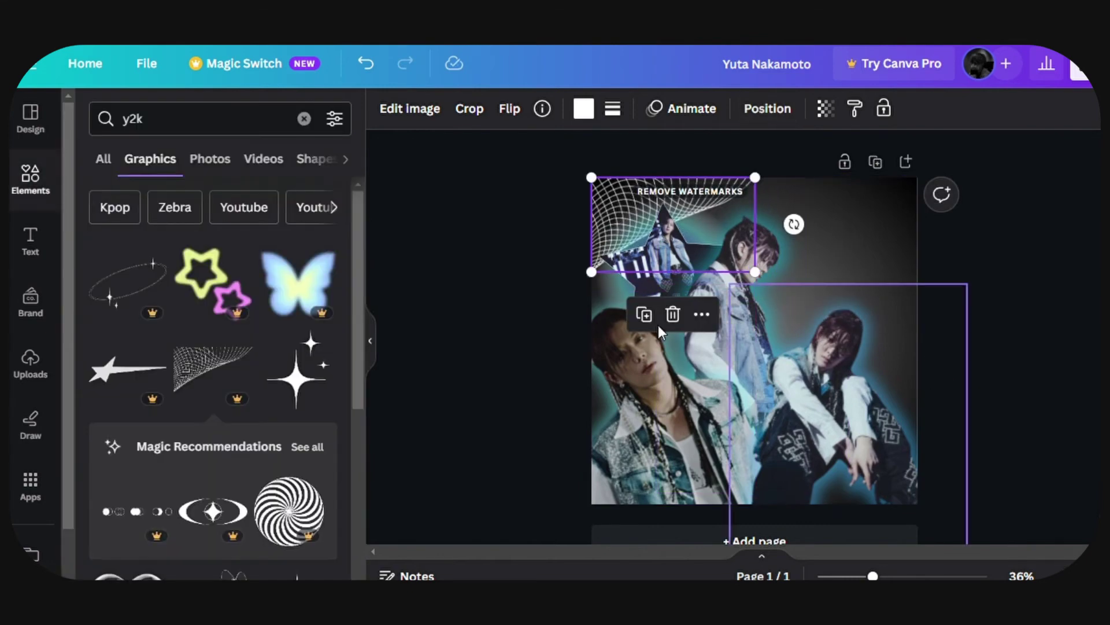
# - Add the ringed wireframe globe with sparkles, enlarged behind the seated cutout, and layer it between the blue glow and the mesh
pyautogui.scroll(-3, 214, 347)
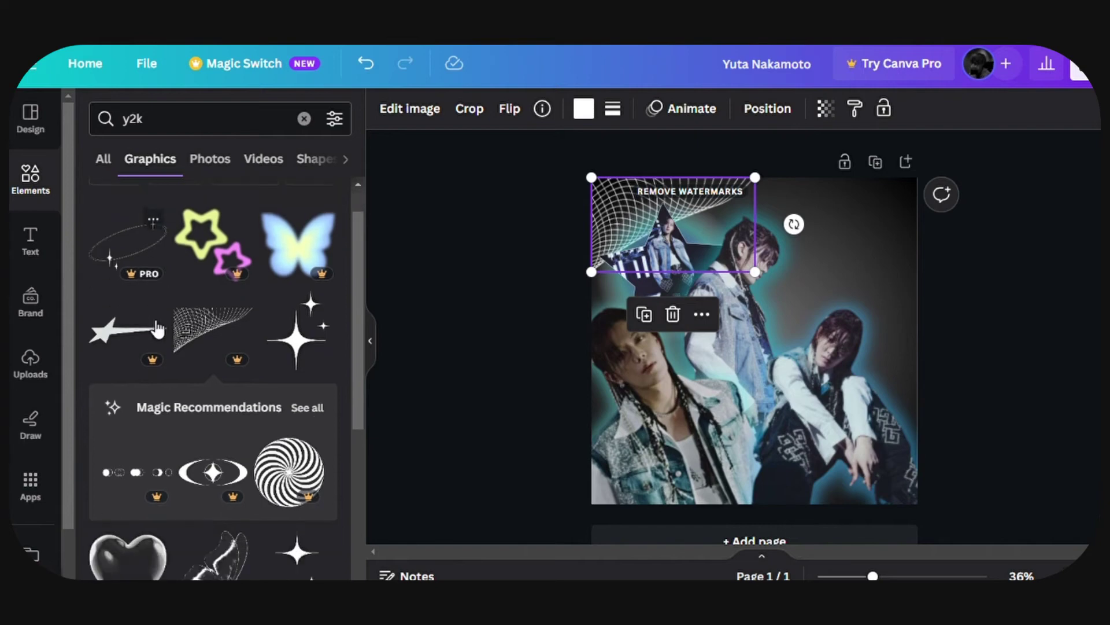
pyautogui.moveTo(127, 353); pyautogui.dragTo(780, 454)
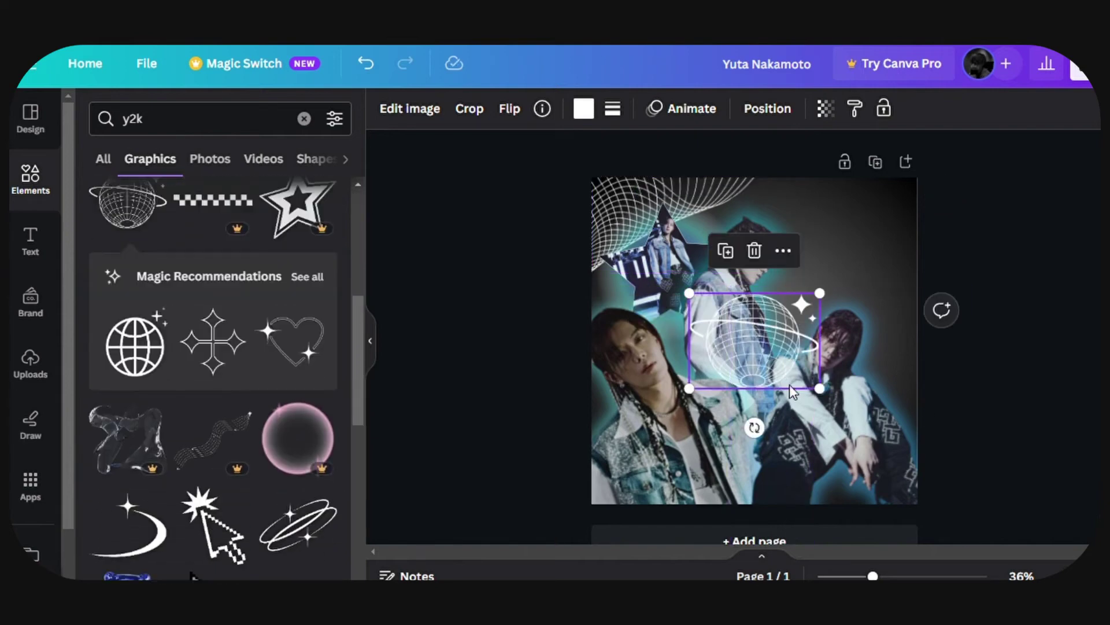
pyautogui.moveTo(828, 401)
pyautogui.mouseDown()
pyautogui.moveTo(925, 471)
pyautogui.moveTo(823, 383)
pyautogui.mouseUp()
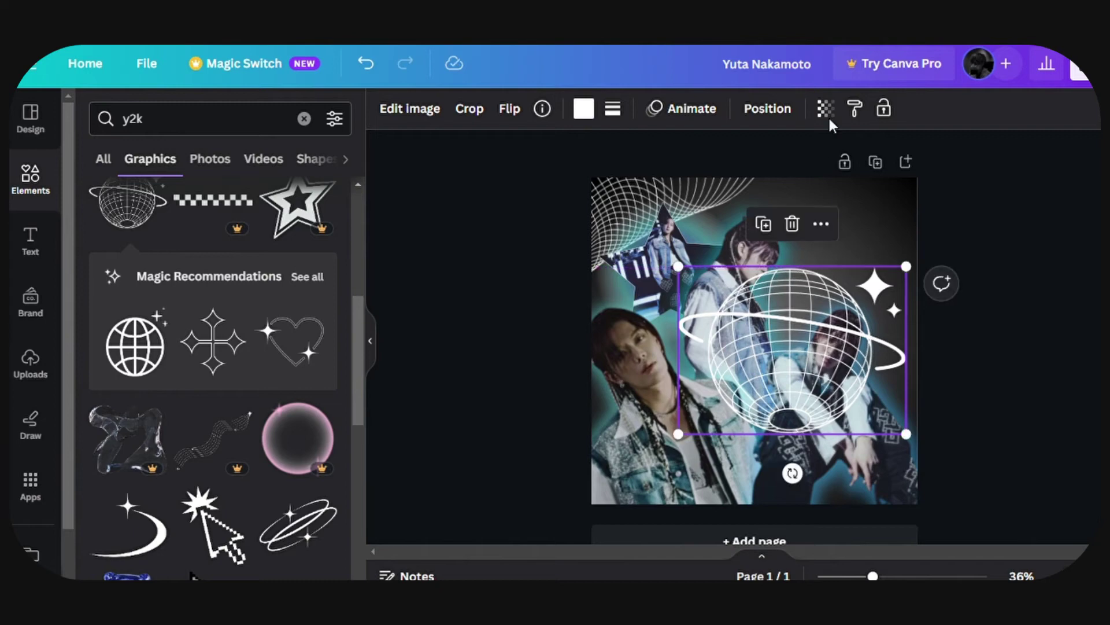
pyautogui.click(772, 109)
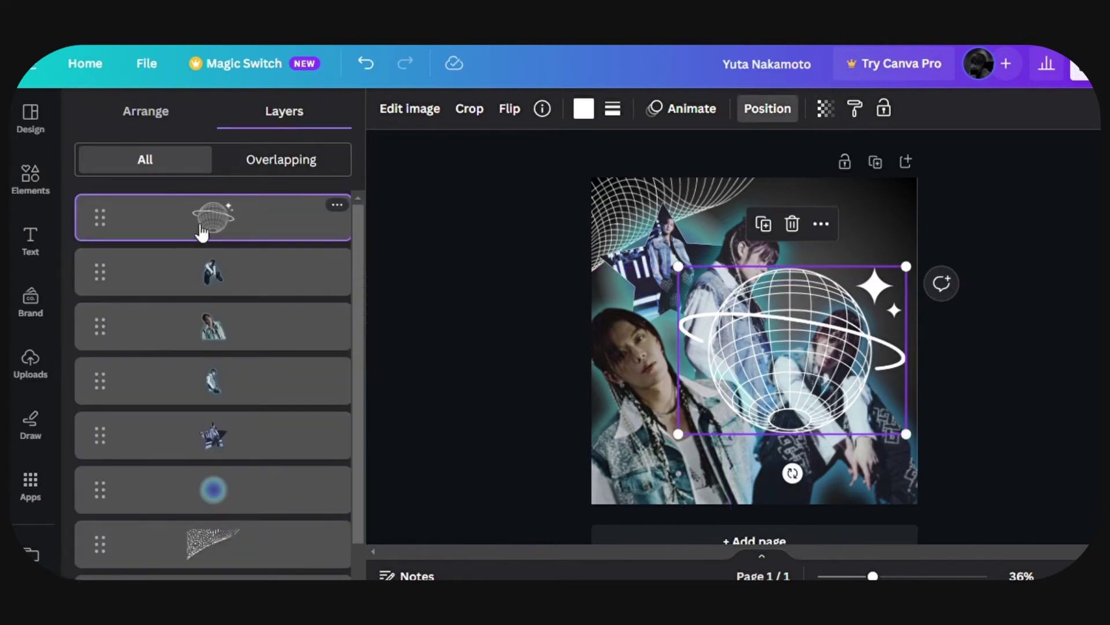
pyautogui.moveTo(206, 225); pyautogui.dragTo(216, 465)
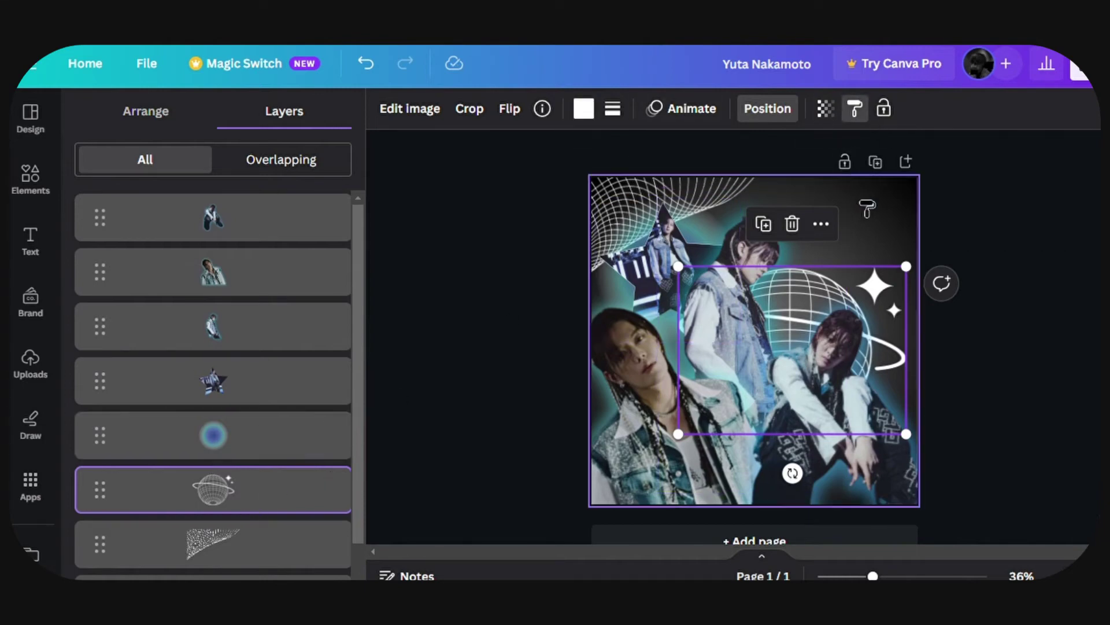
# - Set the wireframe globe's transparency to 50
pyautogui.click(884, 110)
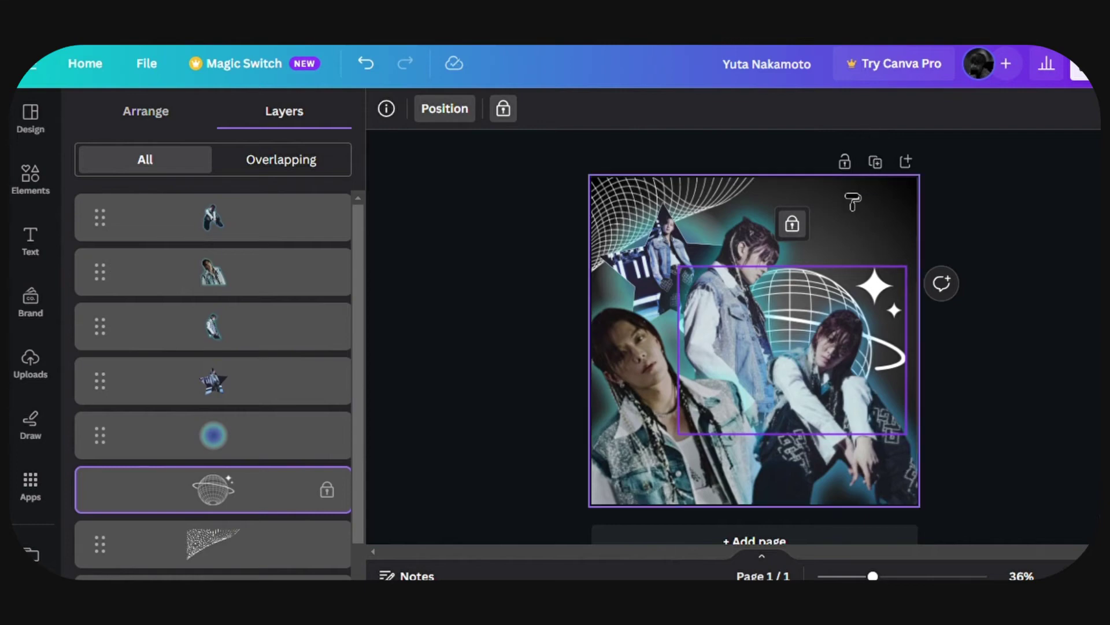
pyautogui.click(793, 224)
pyautogui.click(826, 109)
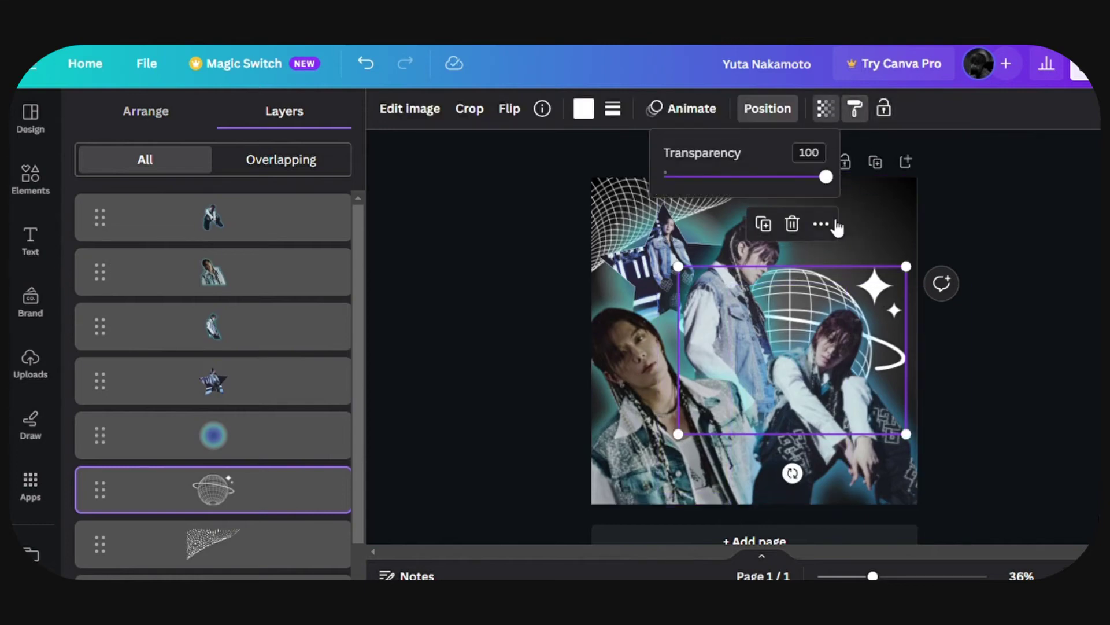
pyautogui.moveTo(827, 180); pyautogui.dragTo(755, 189)
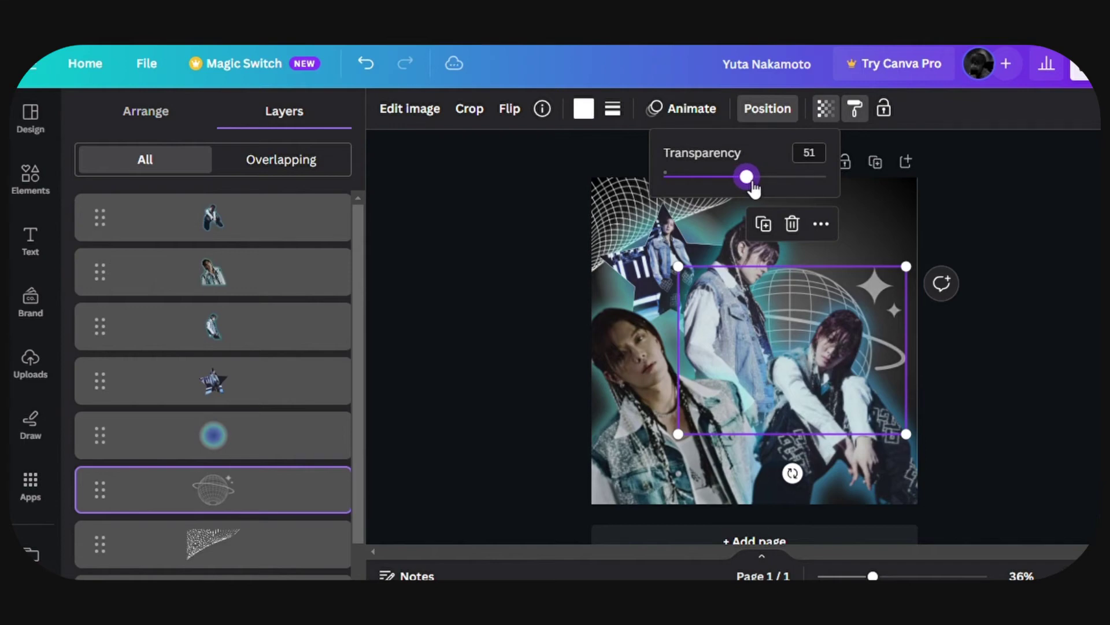
pyautogui.click(818, 158)
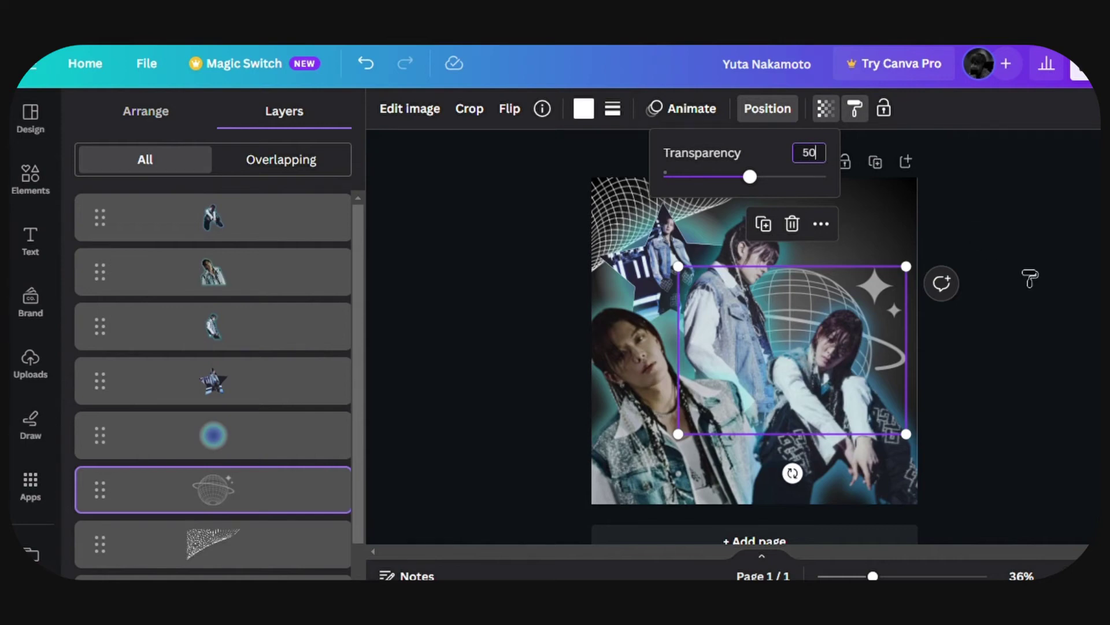
pyautogui.write('50')
pyautogui.press('Return')
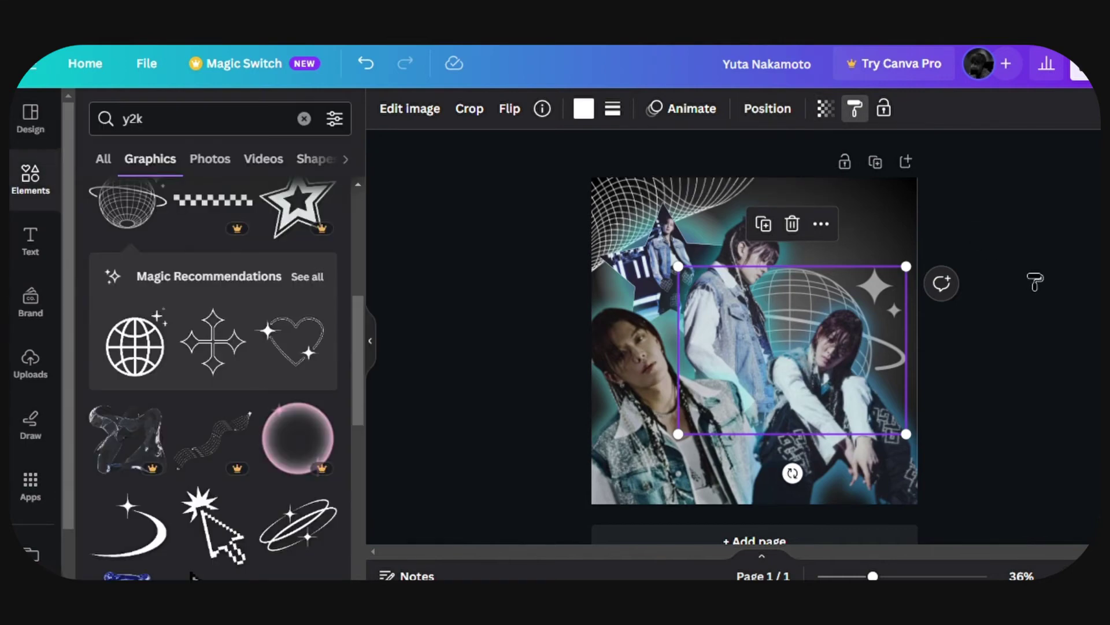
pyautogui.click(1035, 281)
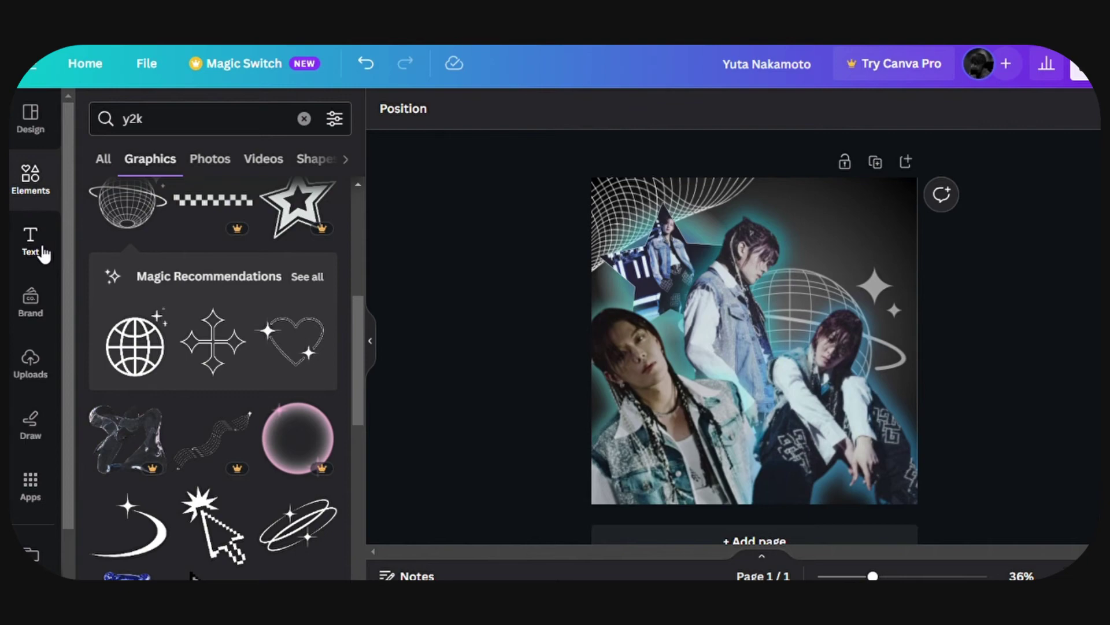
# - Add a heading to the page and clear its placeholder text
pyautogui.click(44, 253)
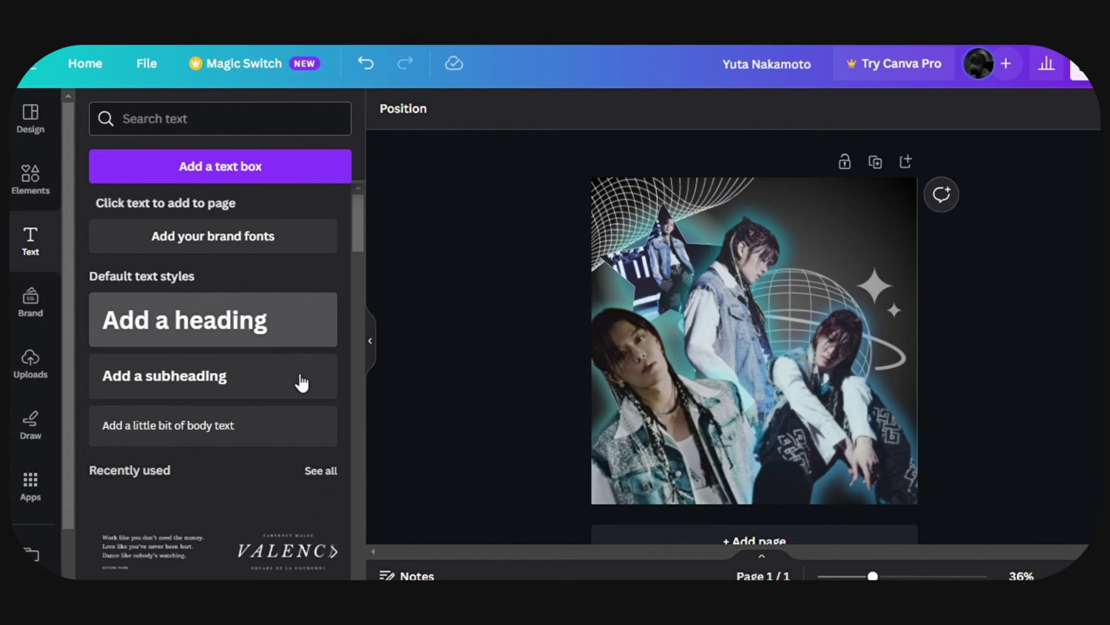
pyautogui.click(268, 319)
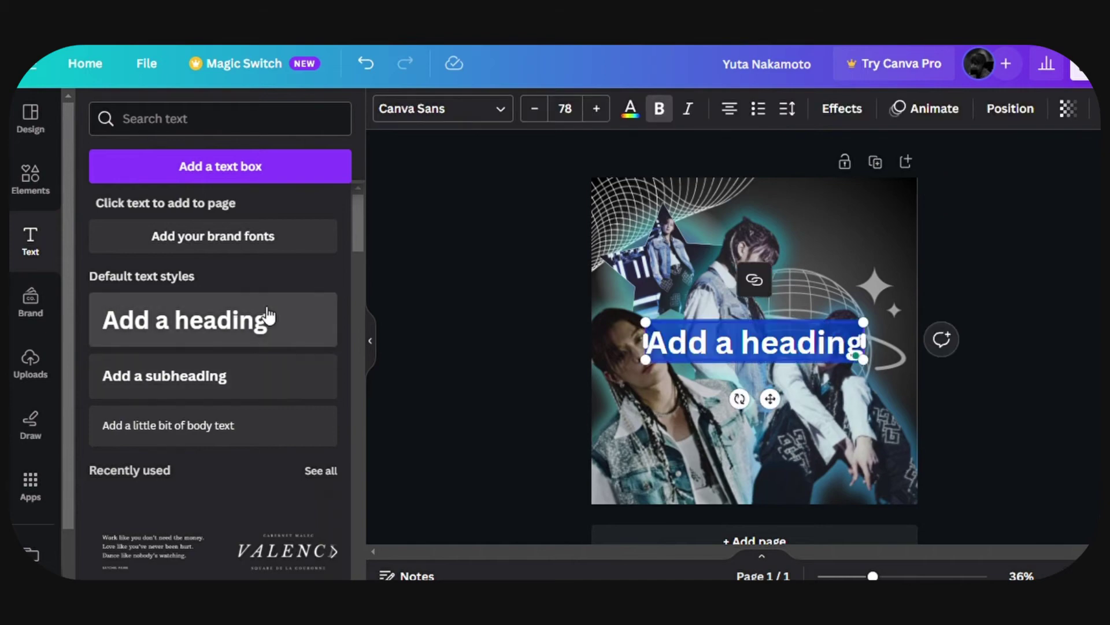
pyautogui.click(749, 354)
pyautogui.press('BackSpace')
pyautogui.press('BackSpace')
pyautogui.press('BackSpace')
pyautogui.press('BackSpace')
pyautogui.press('BackSpace')
pyautogui.press('BackSpace')
pyautogui.press('BackSpace')
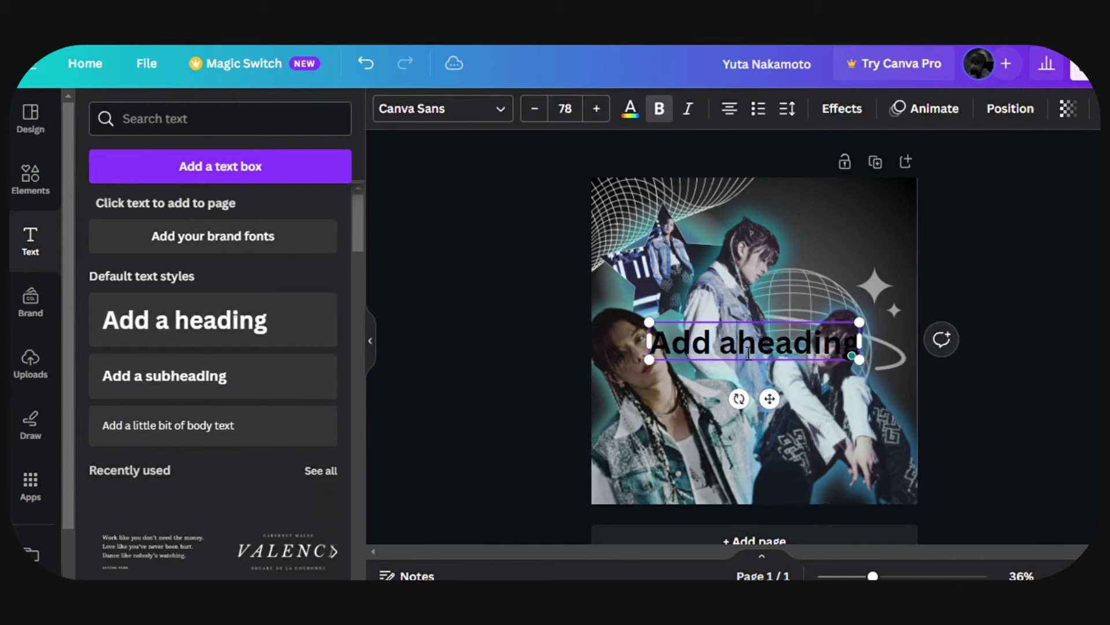
pyautogui.press('Delete')
pyautogui.press('Delete')
pyautogui.press('Delete')
pyautogui.press('Delete')
pyautogui.press('Delete')
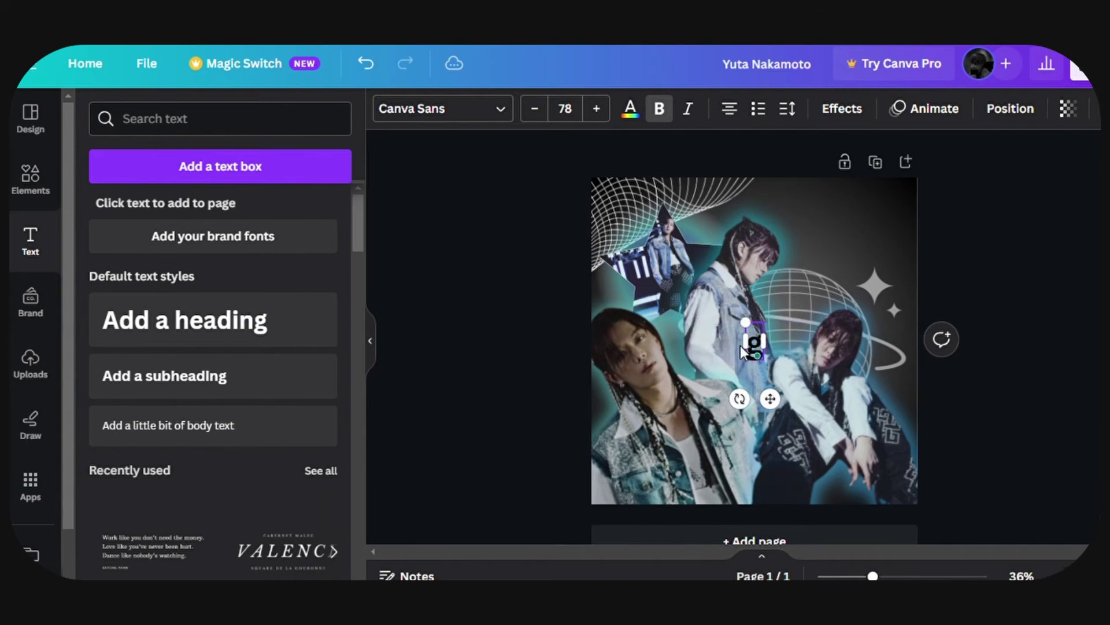
pyautogui.press('Delete')
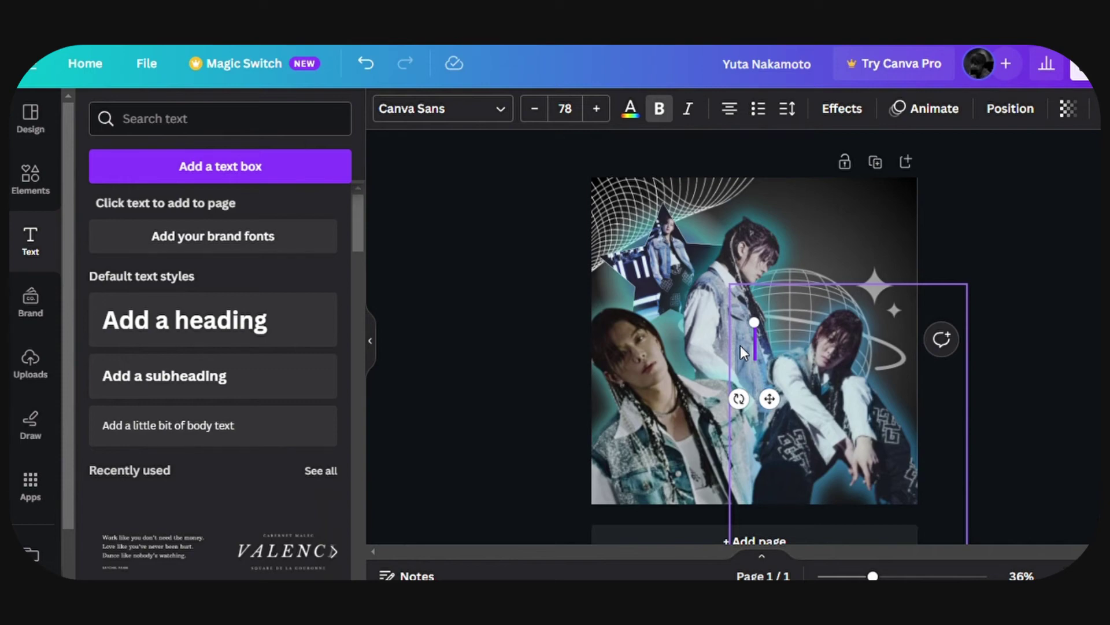
# - Enter "Yuta Nakamoto" as the heading text
pyautogui.write('N')
pyautogui.press('BackSpace')
pyautogui.write('Yu')
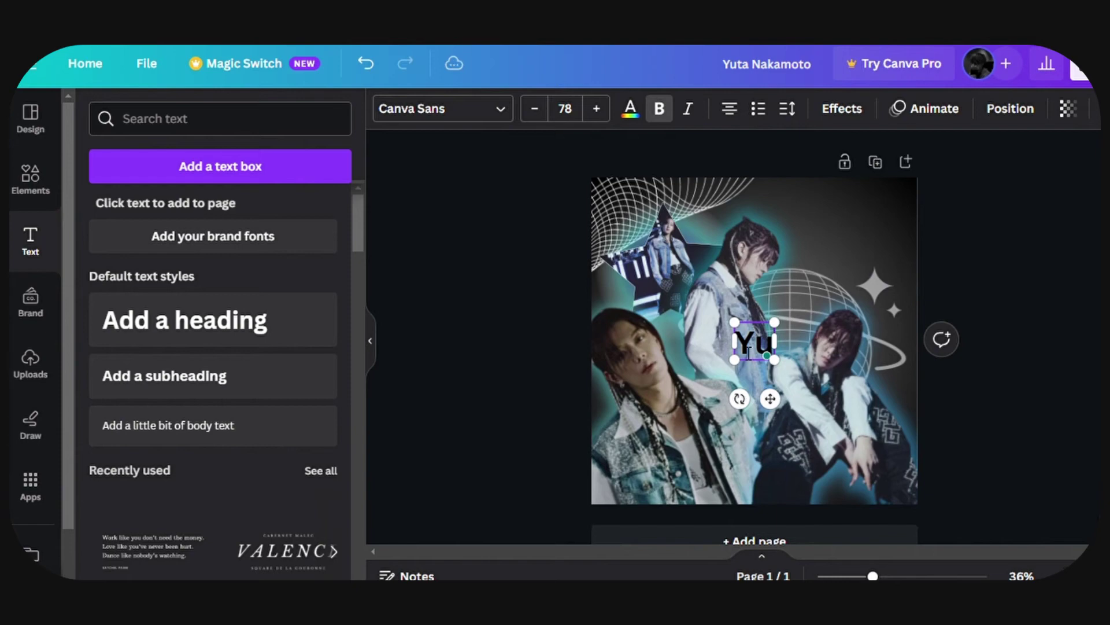
pyautogui.write('ta NA')
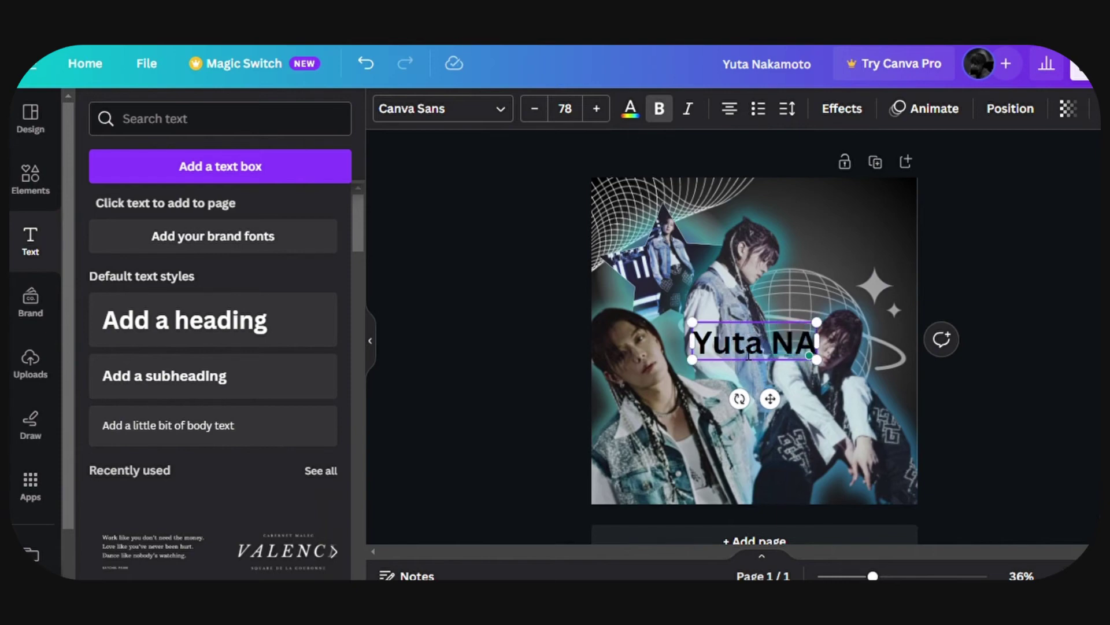
pyautogui.press('BackSpace')
pyautogui.write('k')
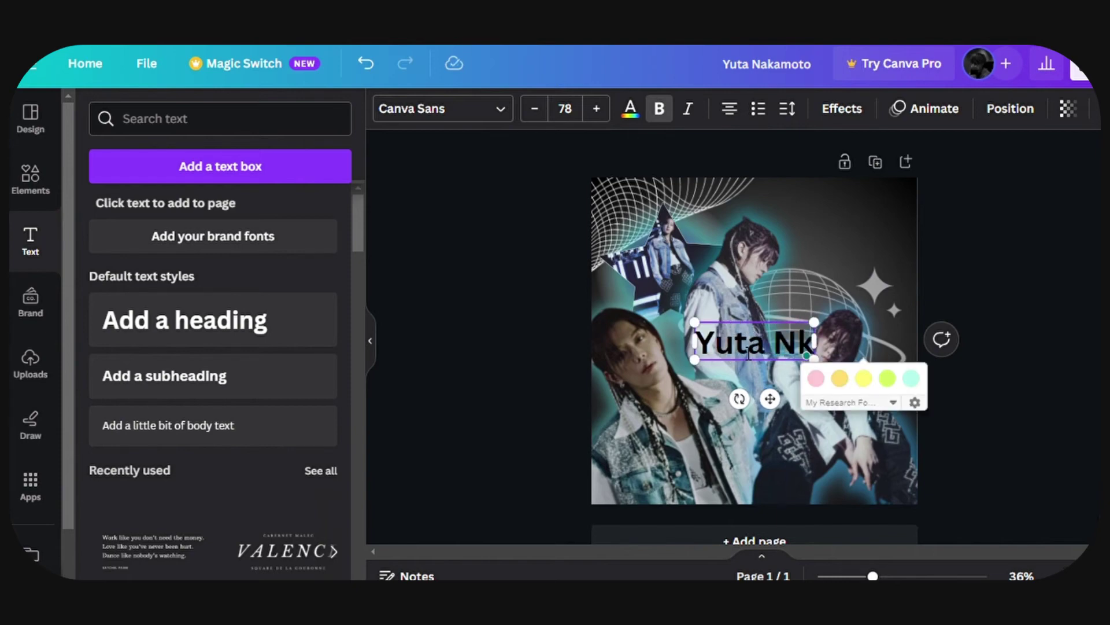
pyautogui.press('BackSpace')
pyautogui.write('aka')
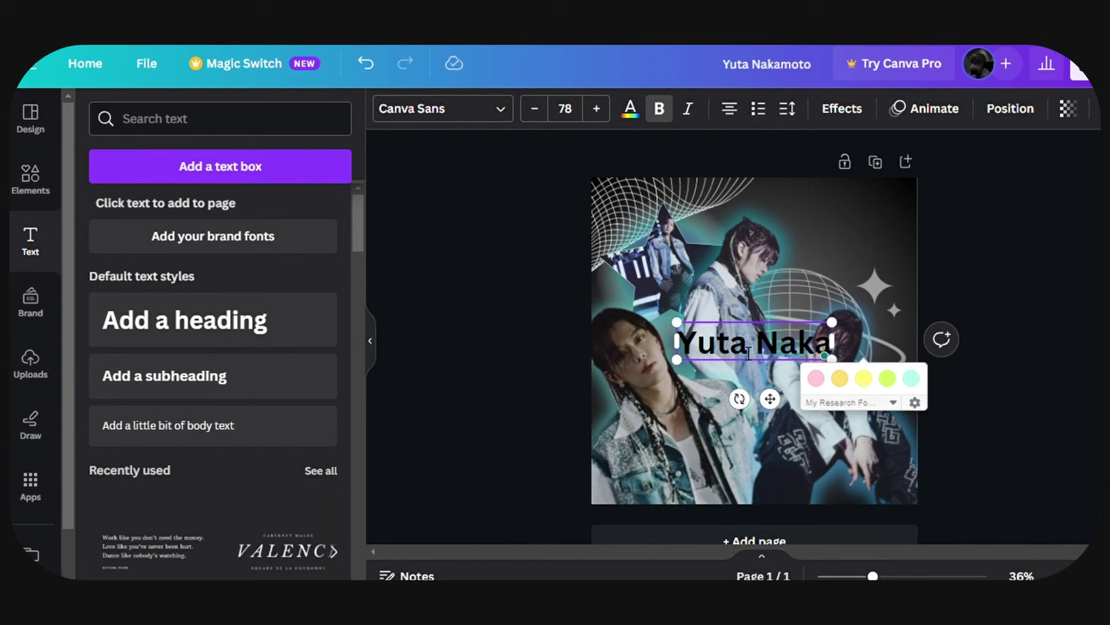
pyautogui.write('moto')
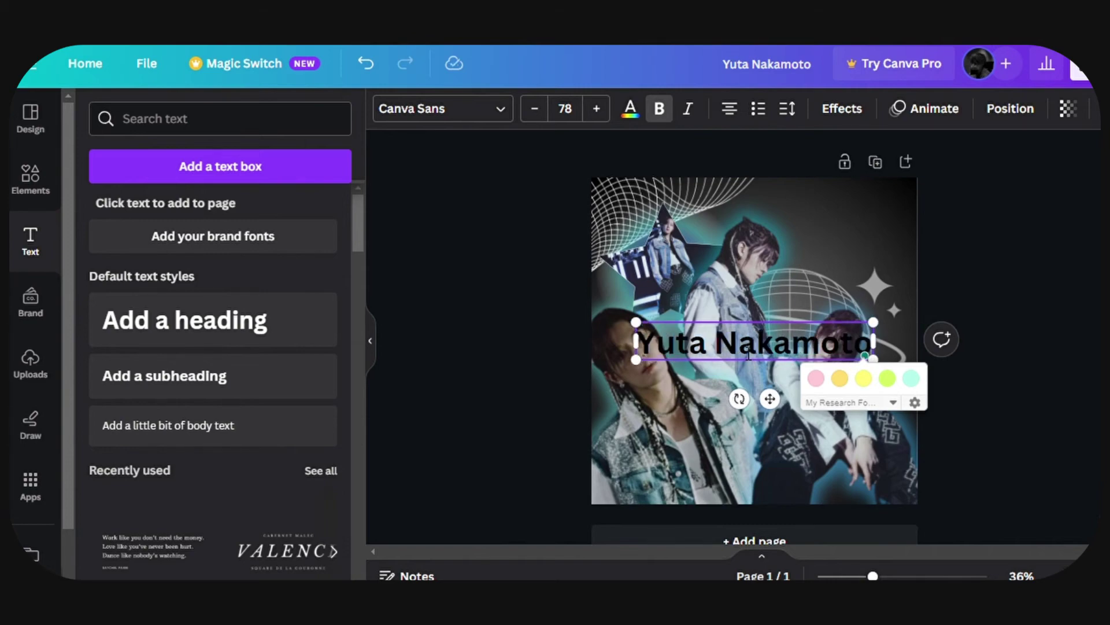
# - Search the fonts for "mo" and set the heading's font to Mokoto
pyautogui.click(460, 111)
pyautogui.write('mo')
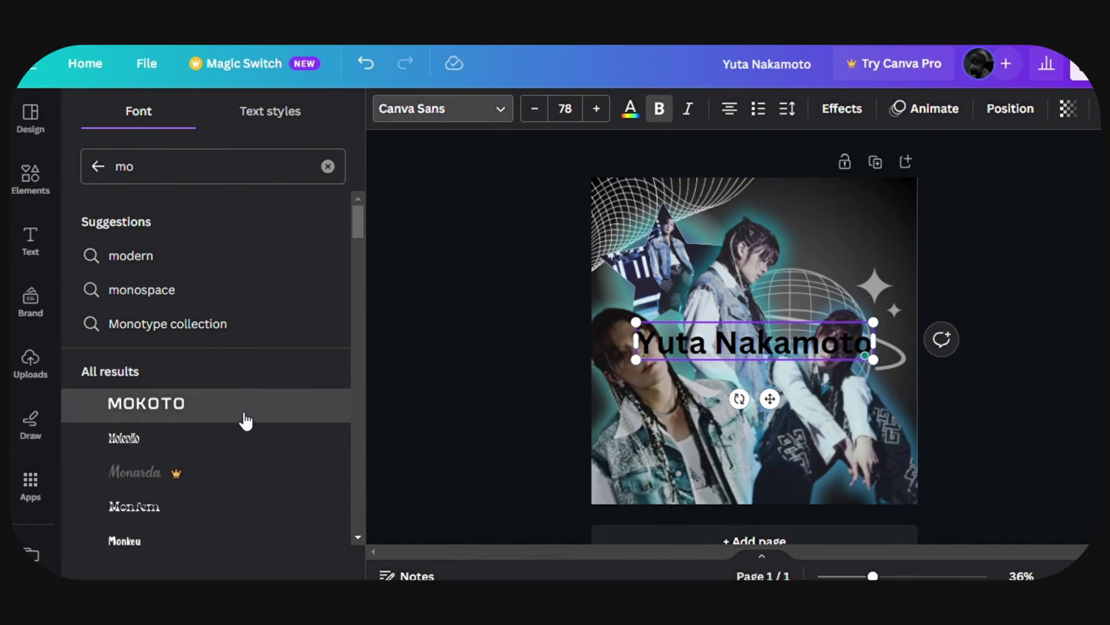
pyautogui.click(245, 417)
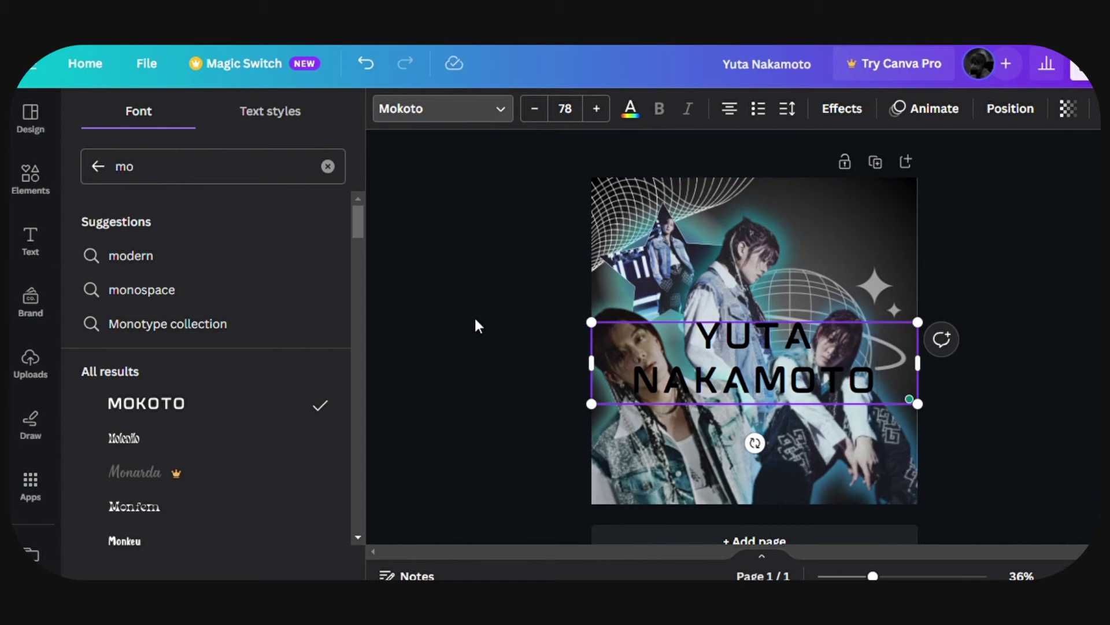
# - Reduce the name heading's font size to 68
pyautogui.press('Escape')
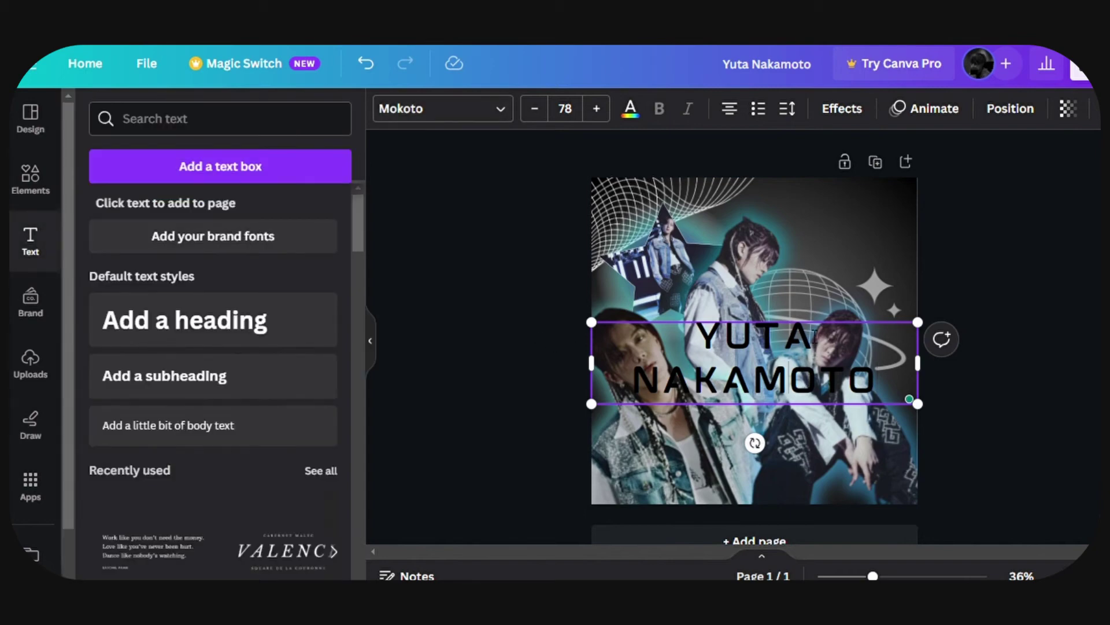
pyautogui.hotkey('shift', 'Home')
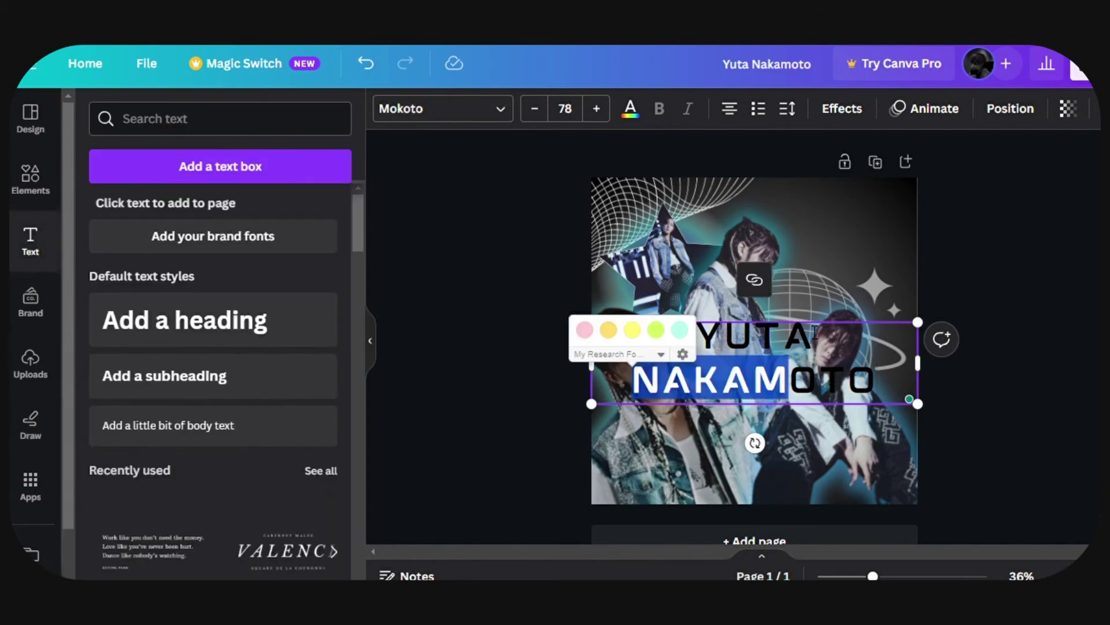
pyautogui.click(535, 109)
pyautogui.click(535, 109)
pyautogui.click(535, 109)
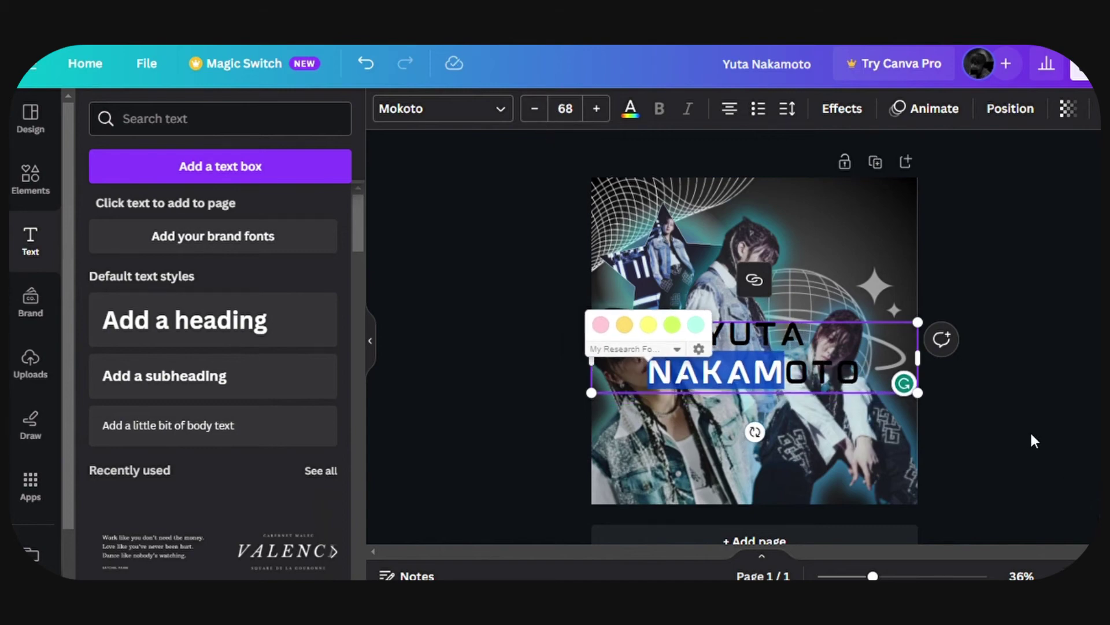
pyautogui.click(1030, 429)
# - Move the name heading to the top of the page and enlarge it slightly to font size 70.1
pyautogui.moveTo(809, 353); pyautogui.dragTo(831, 222)
pyautogui.moveTo(944, 269); pyautogui.dragTo(946, 272)
pyautogui.moveTo(873, 238); pyautogui.dragTo(857, 241)
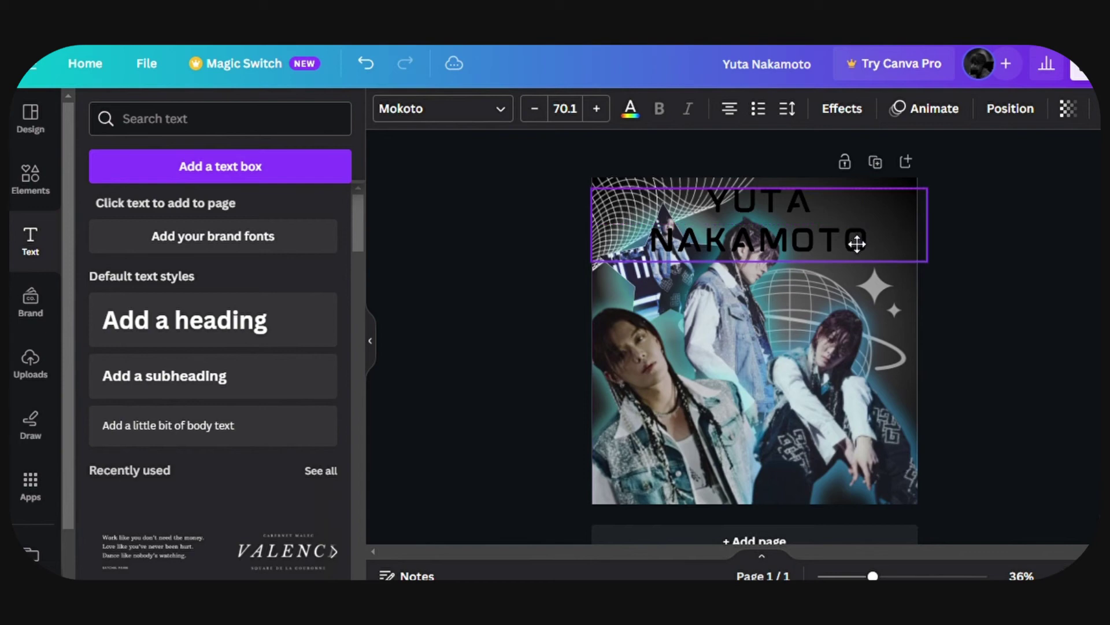
pyautogui.click(856, 244)
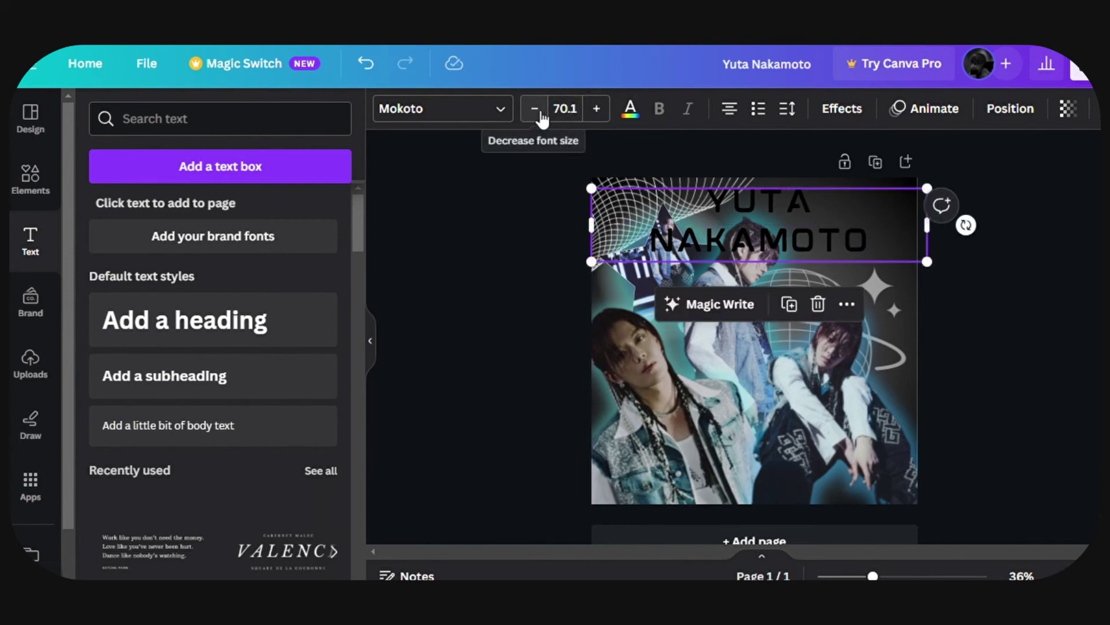
# - Color the heading dark blue from the photo colors, then duplicate it and align the copy exactly over the original
pyautogui.click(632, 110)
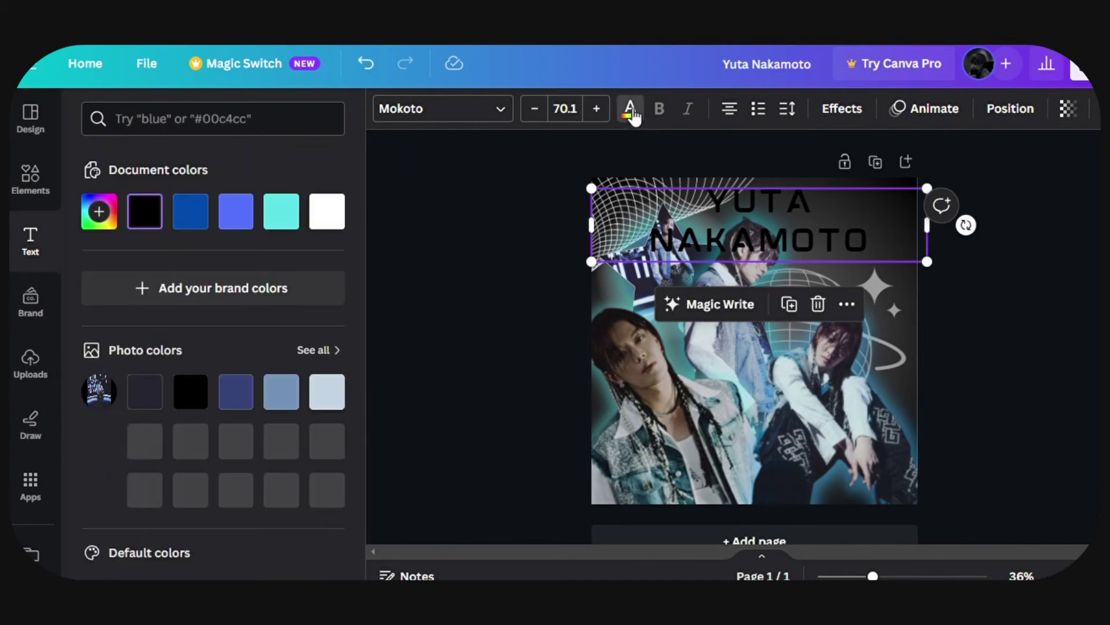
pyautogui.click(242, 405)
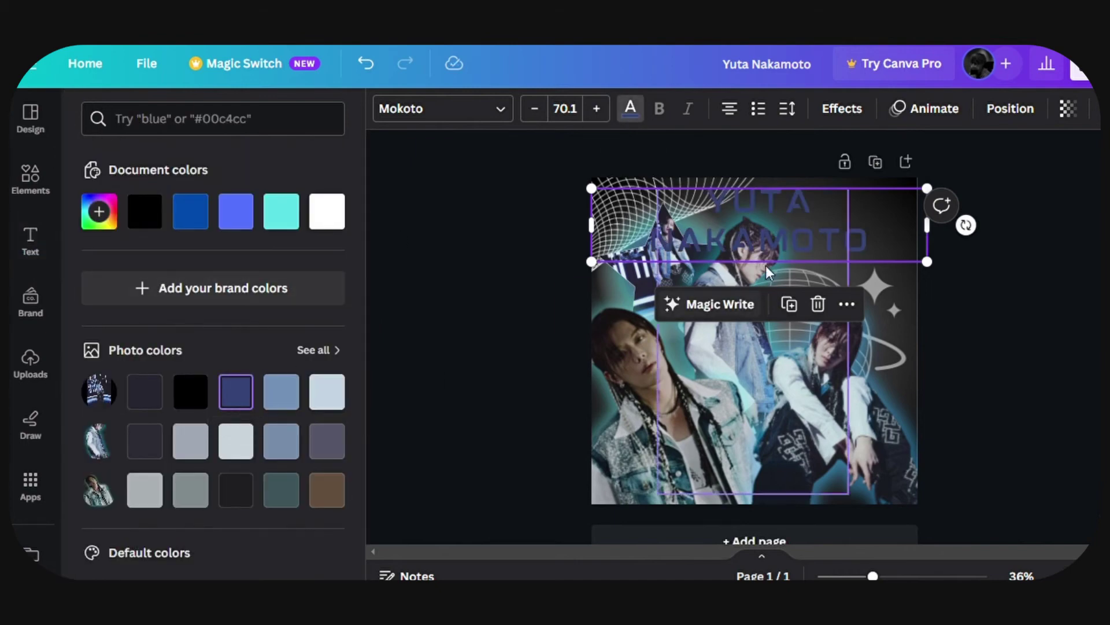
pyautogui.rightClick(840, 201)
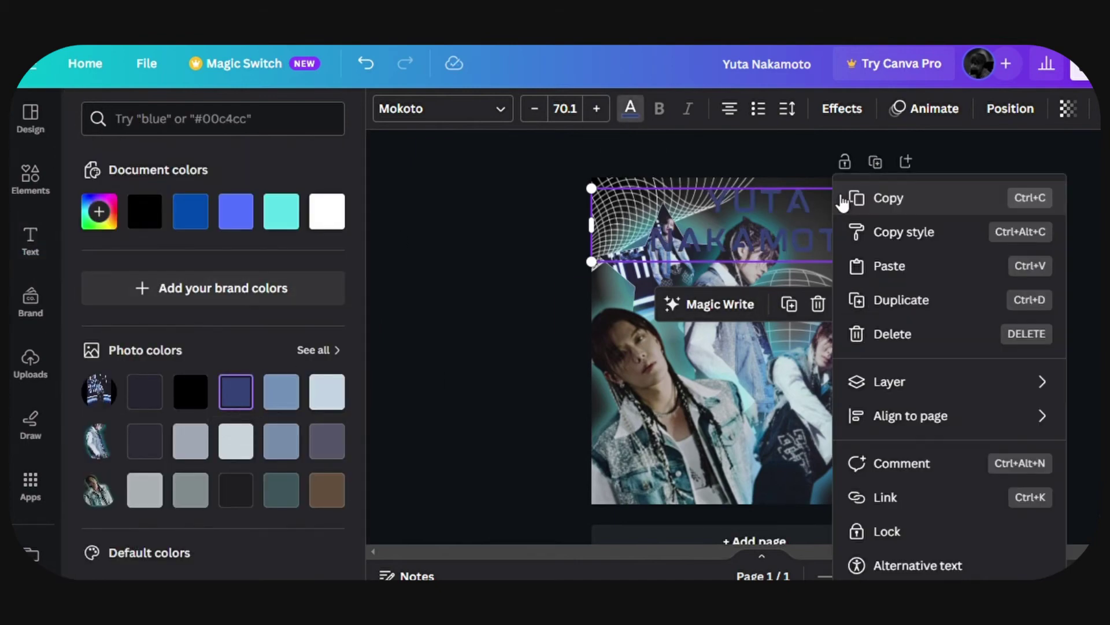
pyautogui.click(885, 298)
pyautogui.moveTo(850, 227); pyautogui.dragTo(846, 222)
# - Apply the Hollow effect with thickness 50 to the duplicate heading and color it white
pyautogui.click(858, 111)
pyautogui.click(133, 321)
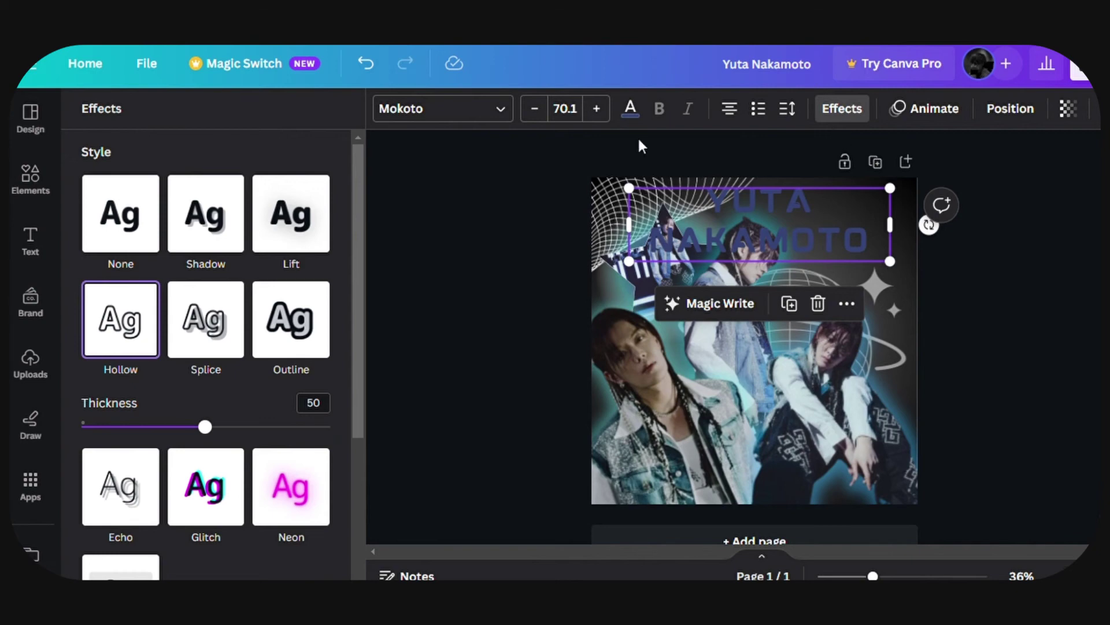
pyautogui.click(639, 120)
pyautogui.click(341, 212)
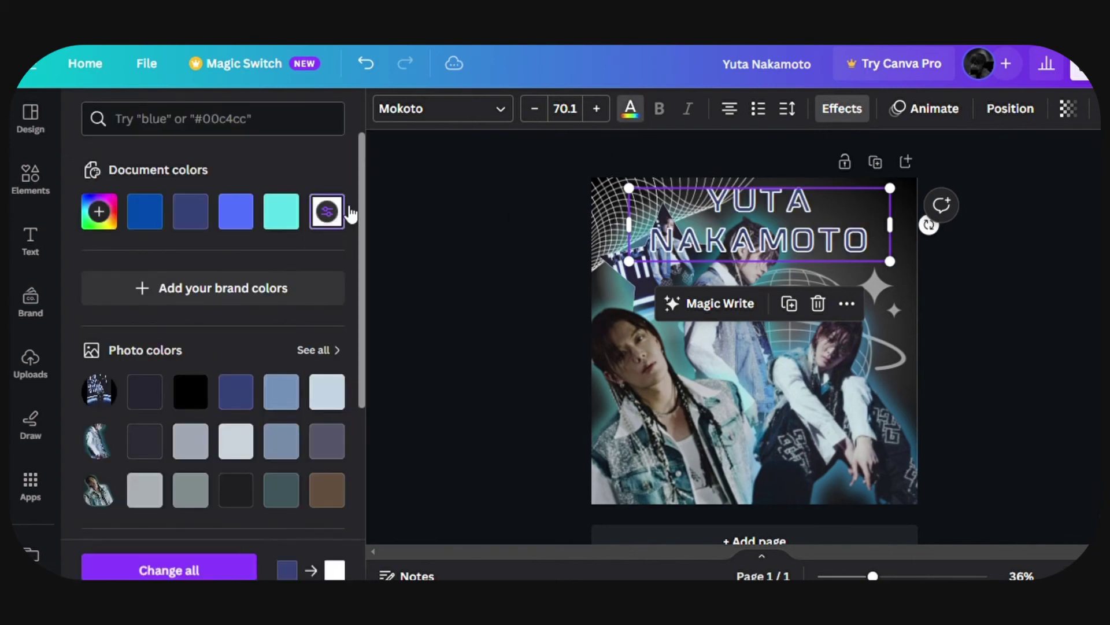
# - Reorder the layers so the solid heading sits just above the star photo and the hollow heading behind the two front cutouts
pyautogui.click(913, 109)
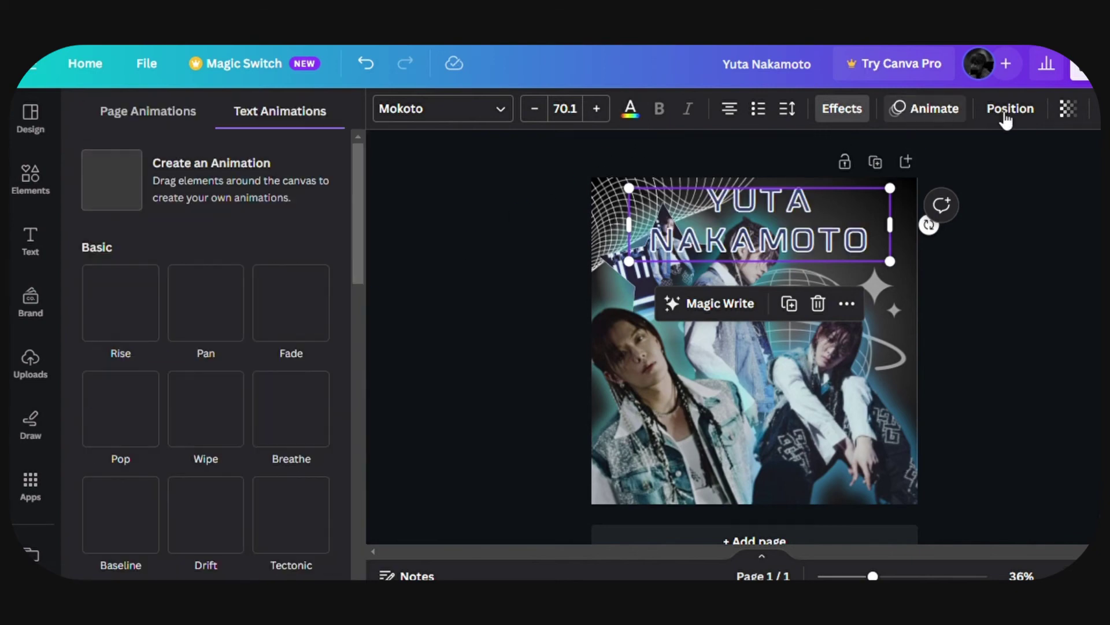
pyautogui.click(1006, 116)
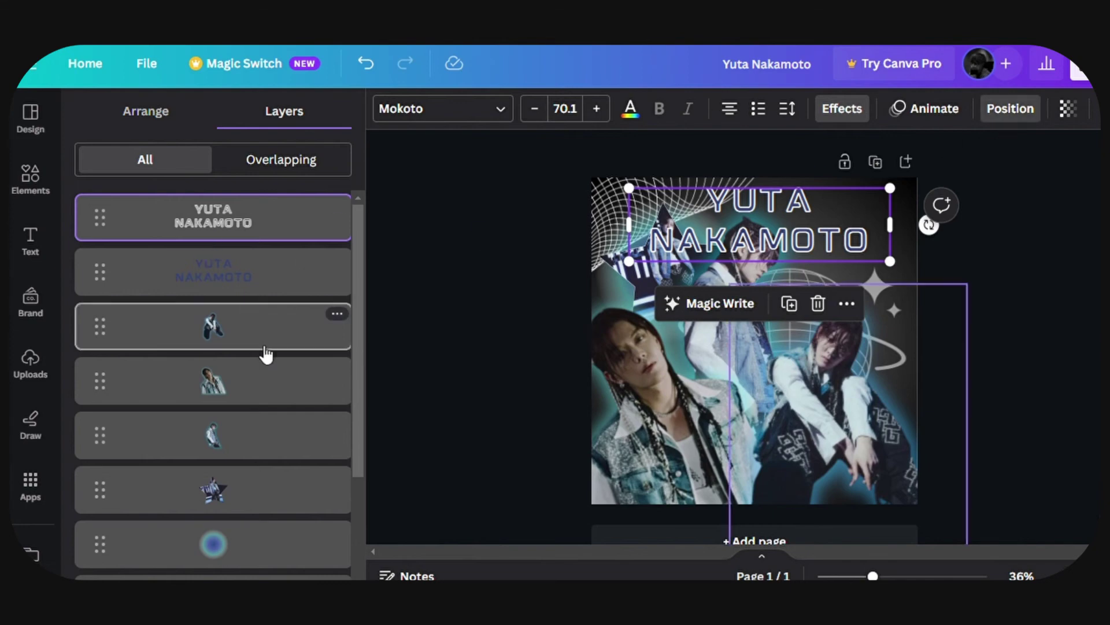
pyautogui.moveTo(258, 293); pyautogui.dragTo(255, 446)
pyautogui.moveTo(287, 200); pyautogui.dragTo(281, 376)
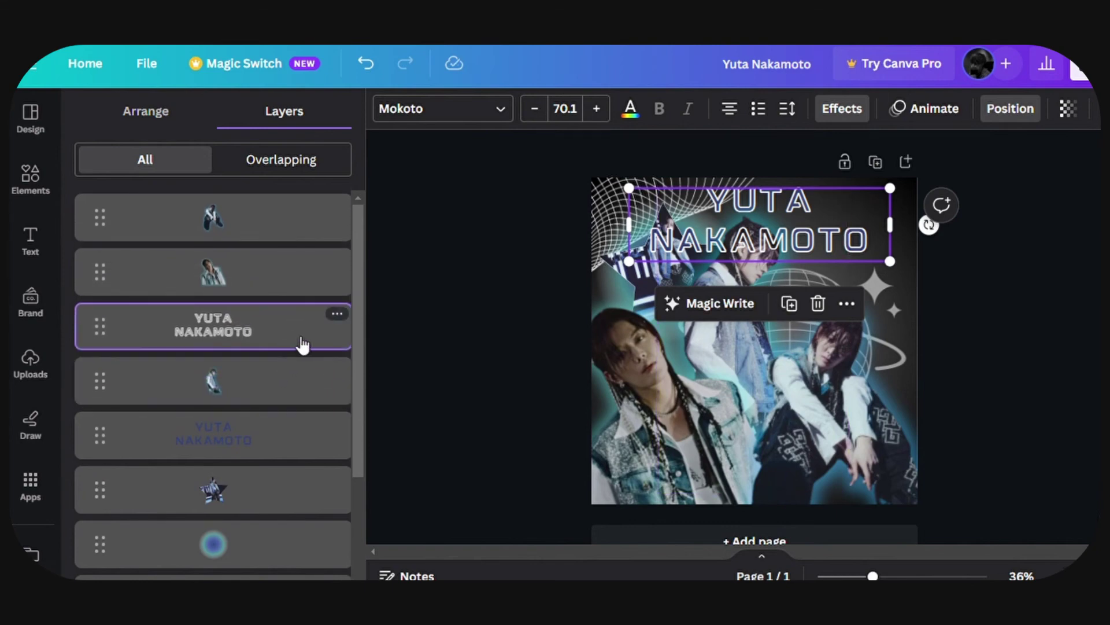
pyautogui.scroll(-2, 277, 382)
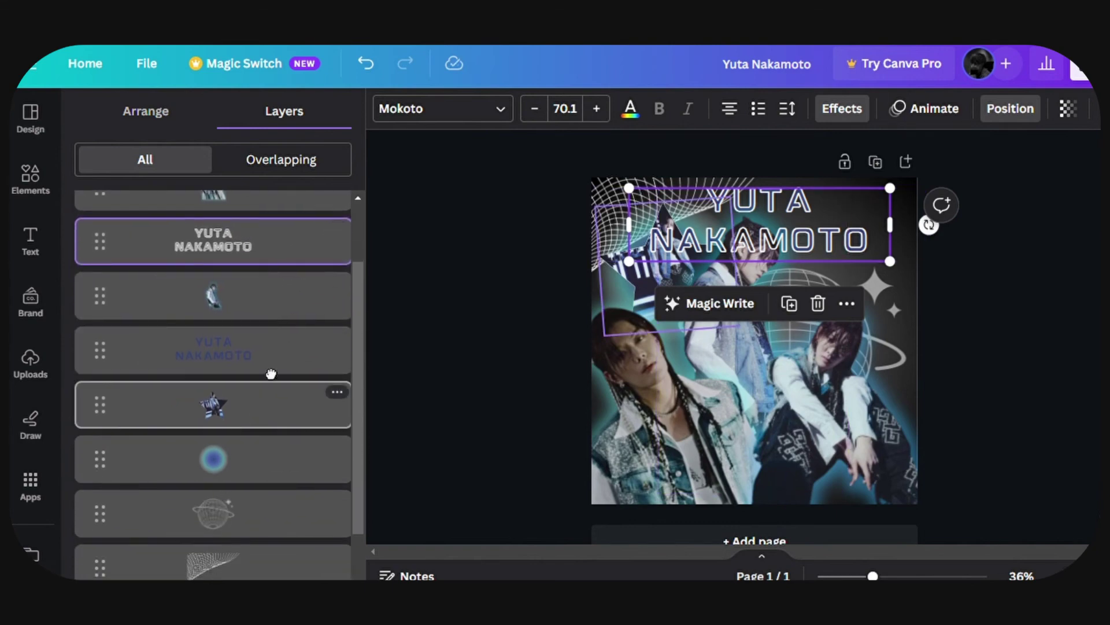
pyautogui.moveTo(272, 375); pyautogui.dragTo(262, 431)
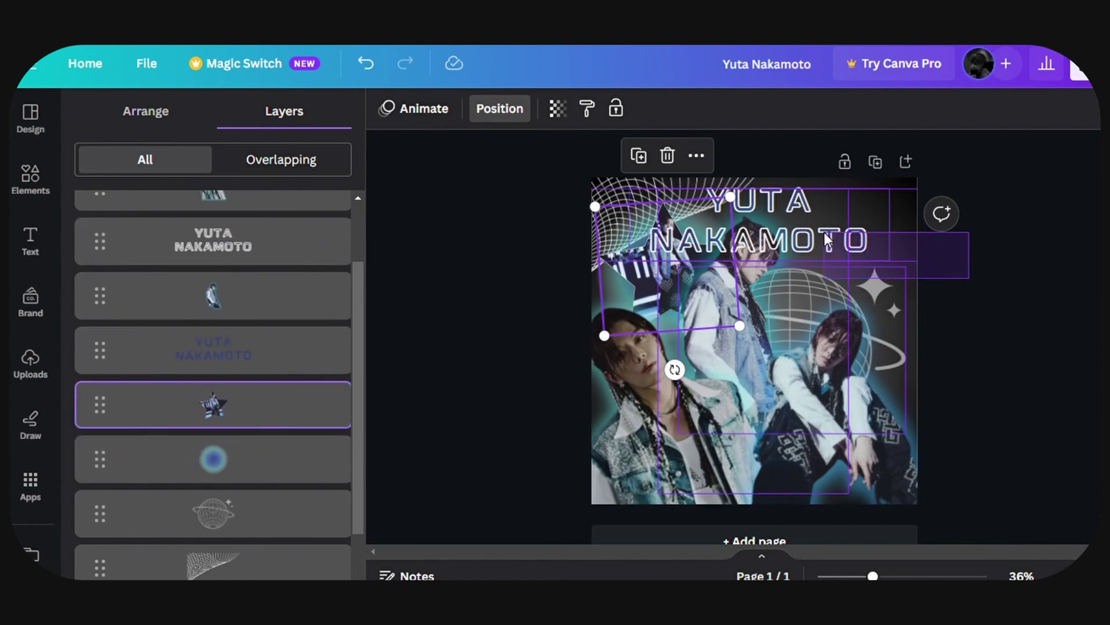
# - Select the solid and hollow headings together and nudge them slightly to the right on the page
pyautogui.press('t')
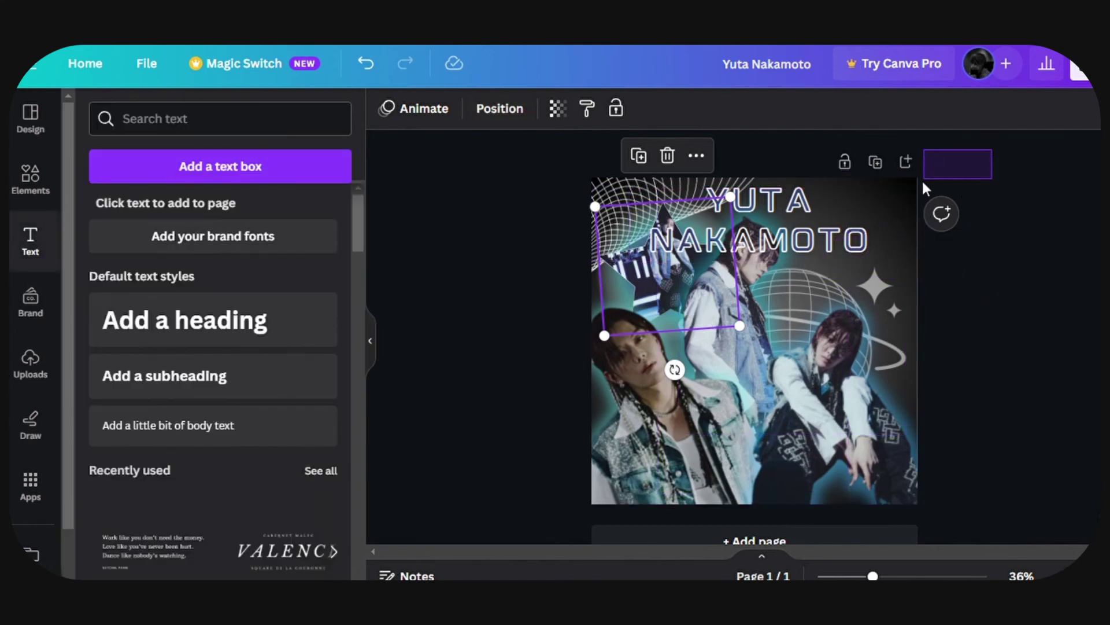
pyautogui.moveTo(924, 183)
pyautogui.mouseDown()
pyautogui.moveTo(881, 206)
pyautogui.moveTo(939, 197)
pyautogui.moveTo(942, 186)
pyautogui.mouseUp()
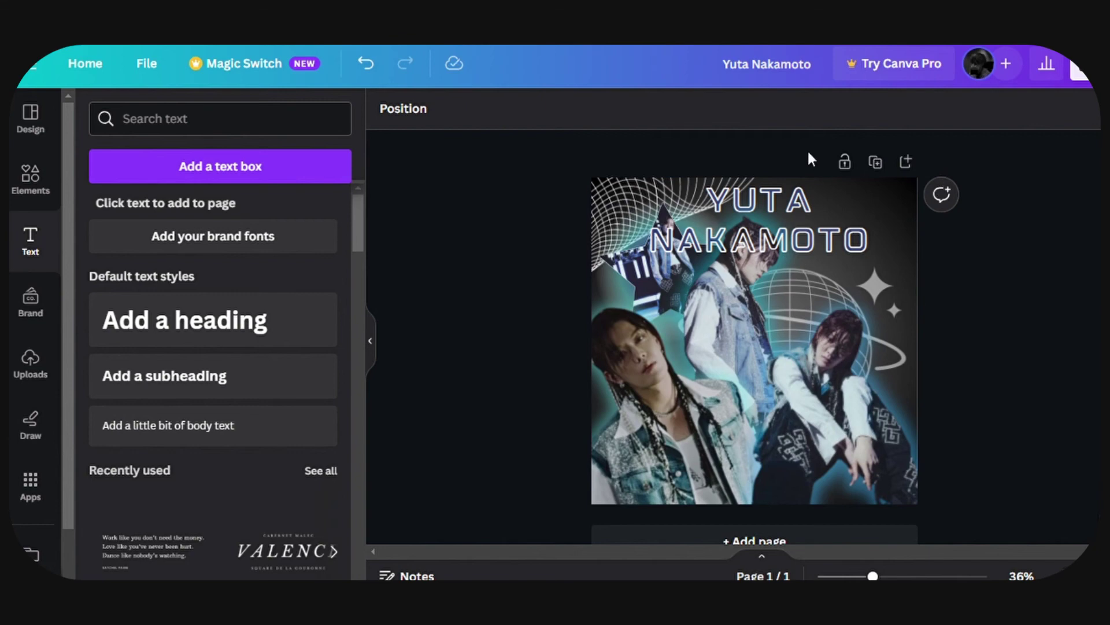
pyautogui.moveTo(808, 149); pyautogui.dragTo(883, 207)
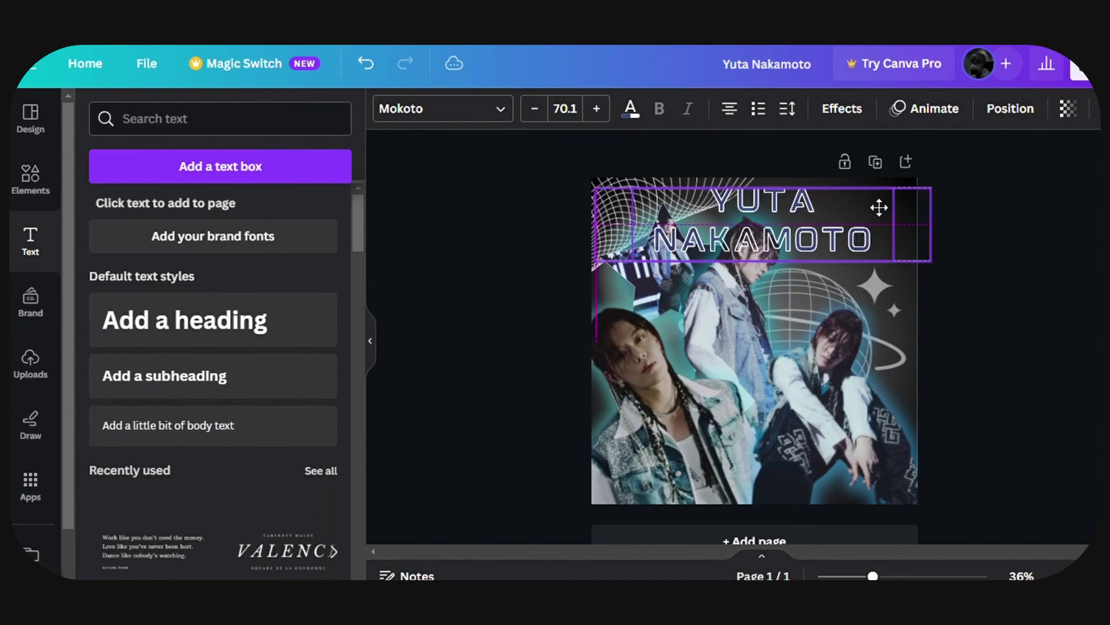
pyautogui.click(966, 337)
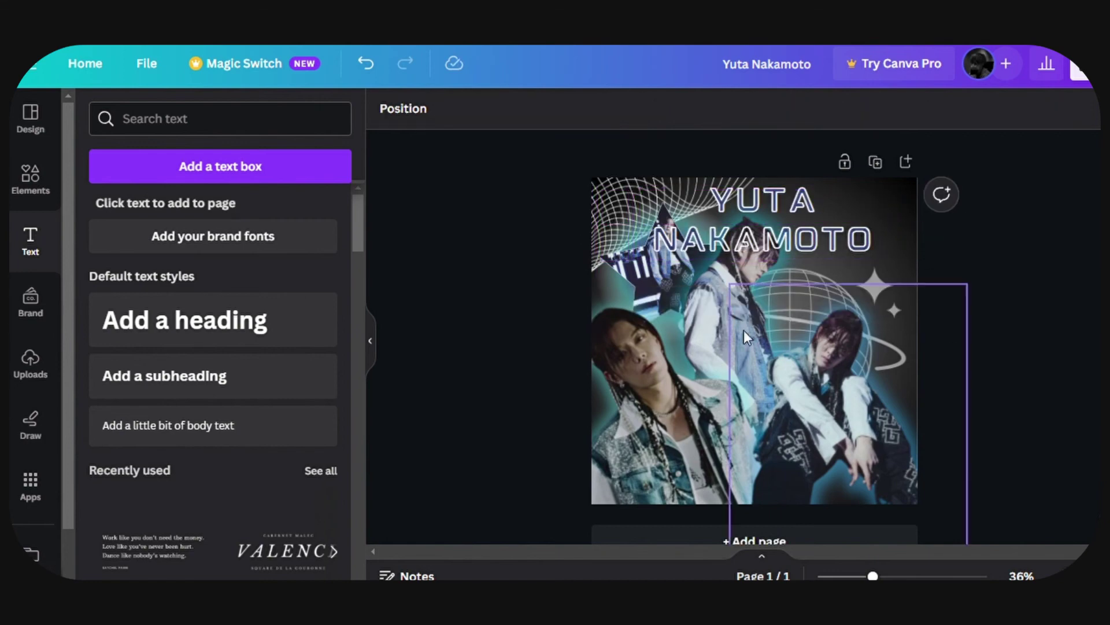
# - Shrink the star-framed photo, tilt it further counterclockwise and reposition it near the page's upper-left corner
pyautogui.click(651, 273)
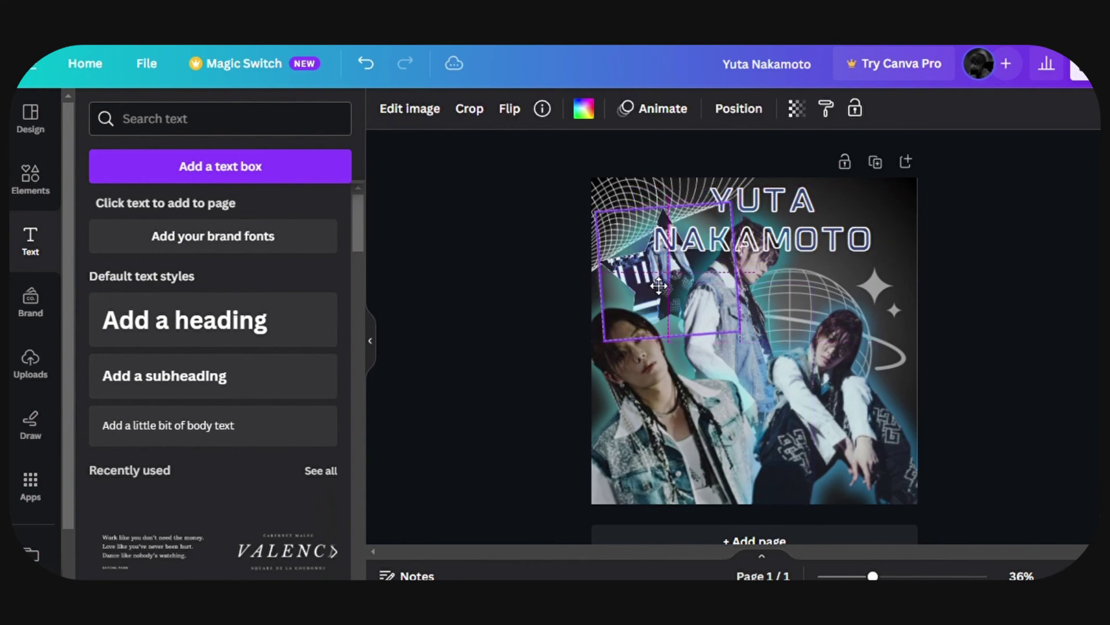
pyautogui.moveTo(650, 273)
pyautogui.mouseDown()
pyautogui.moveTo(656, 285)
pyautogui.moveTo(647, 280)
pyautogui.mouseUp()
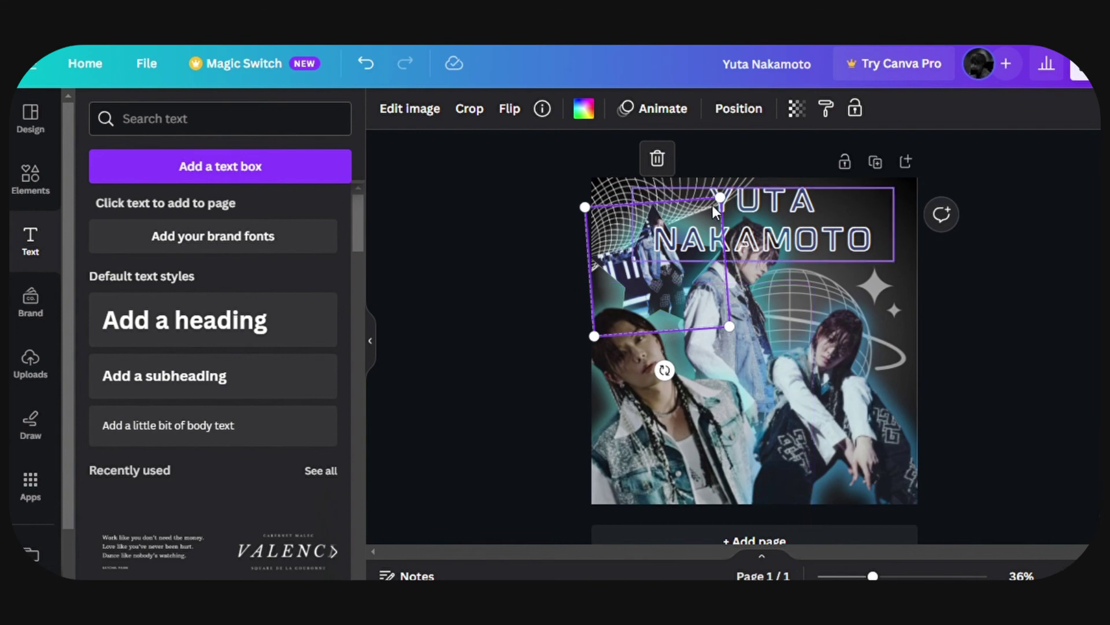
pyautogui.moveTo(726, 202); pyautogui.dragTo(709, 210)
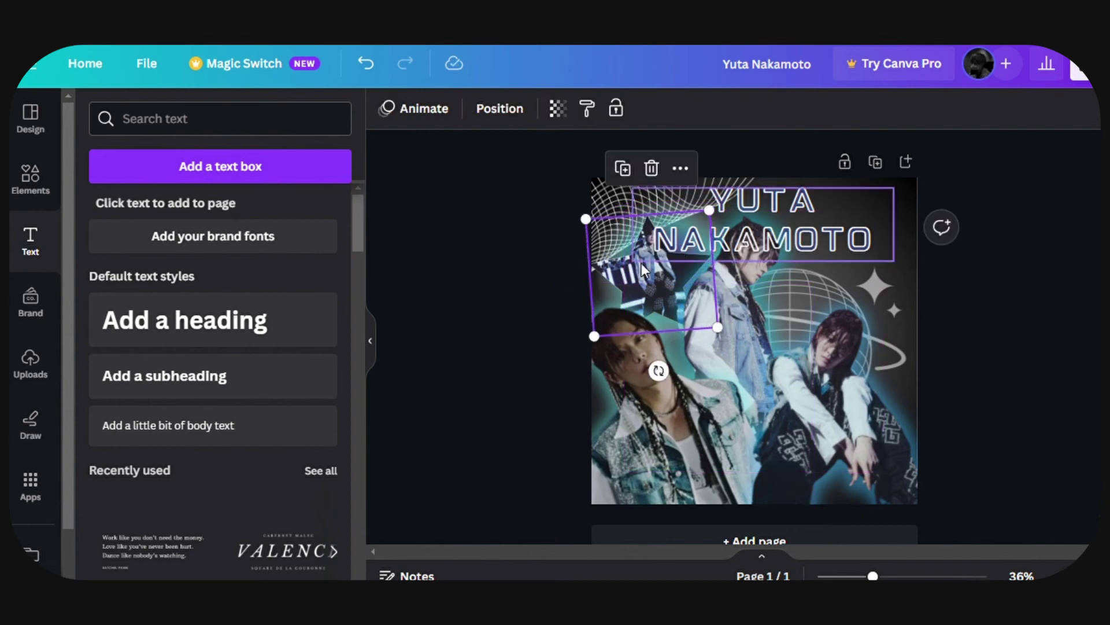
pyautogui.moveTo(639, 266); pyautogui.dragTo(645, 277)
pyautogui.moveTo(662, 370); pyautogui.dragTo(700, 367)
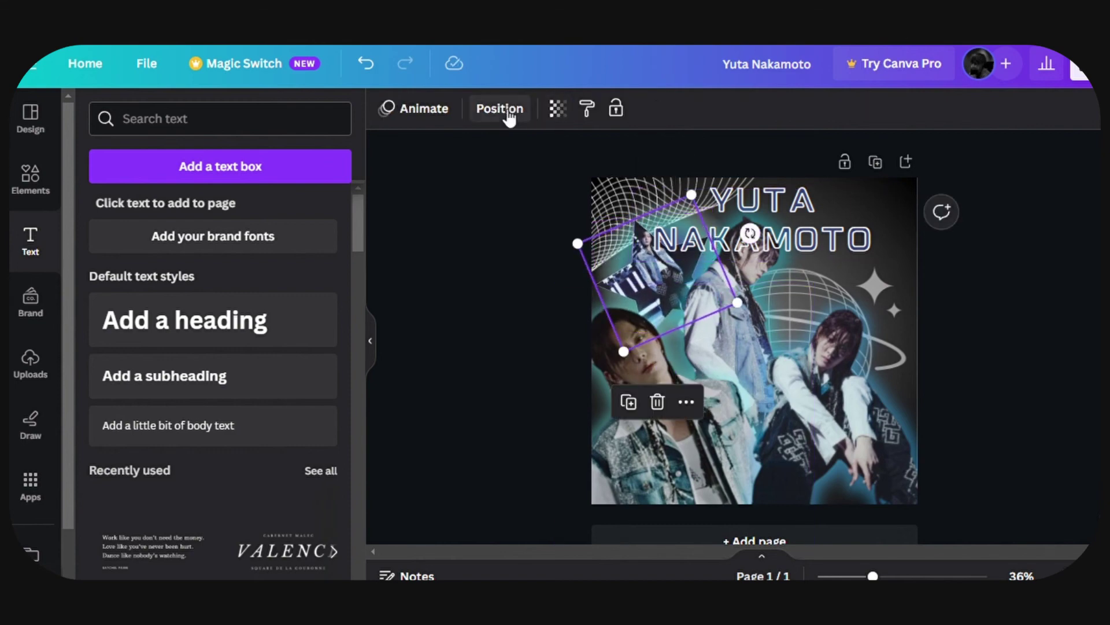
# - Lock the star-framed photo in place
pyautogui.click(509, 114)
pyautogui.click(208, 556)
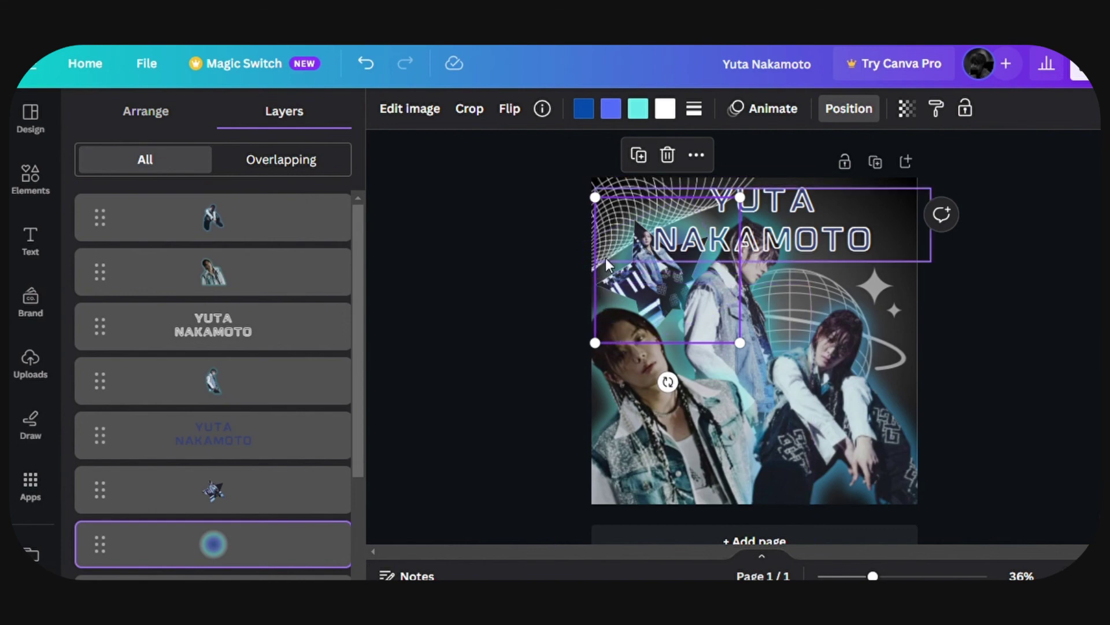
pyautogui.click(641, 277)
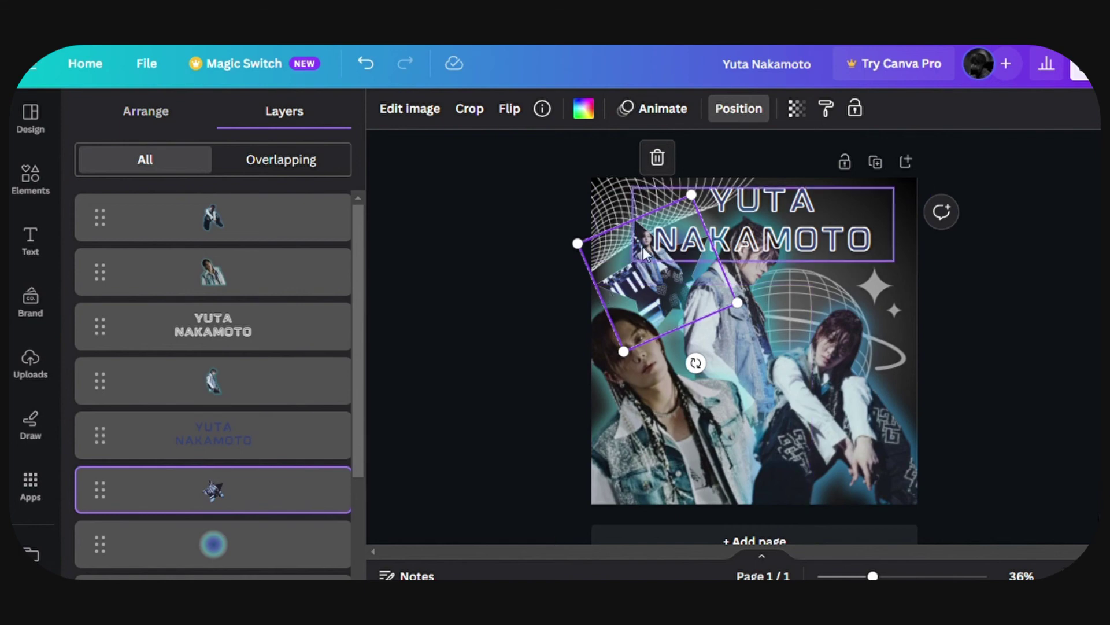
pyautogui.click(855, 111)
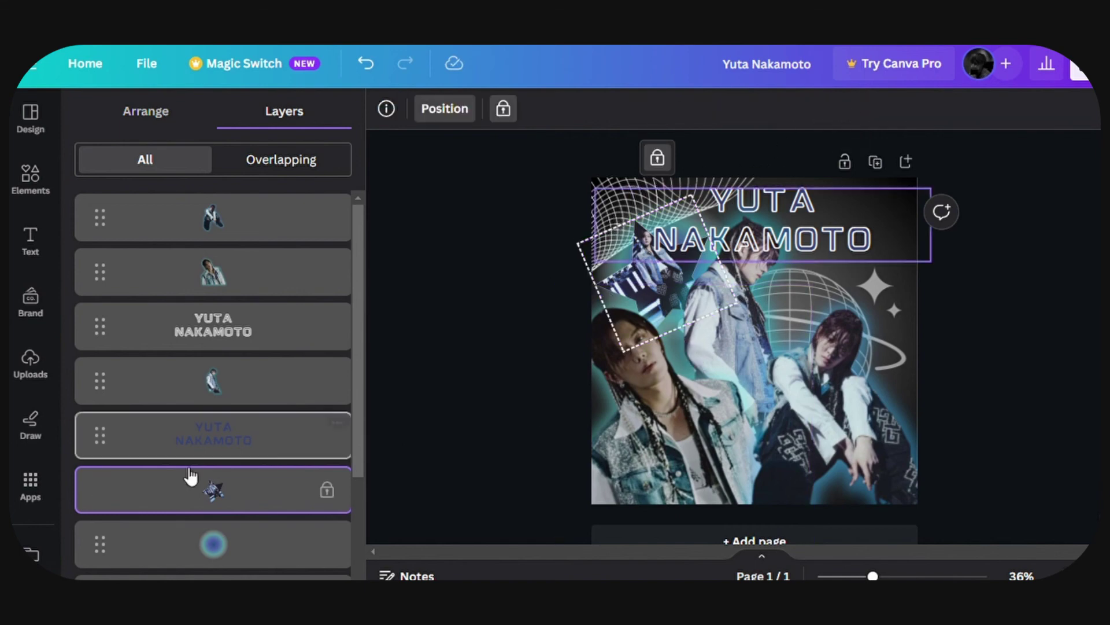
# - Shift the blue gradient glow slightly down and left to sit behind the star-framed photo
pyautogui.click(216, 549)
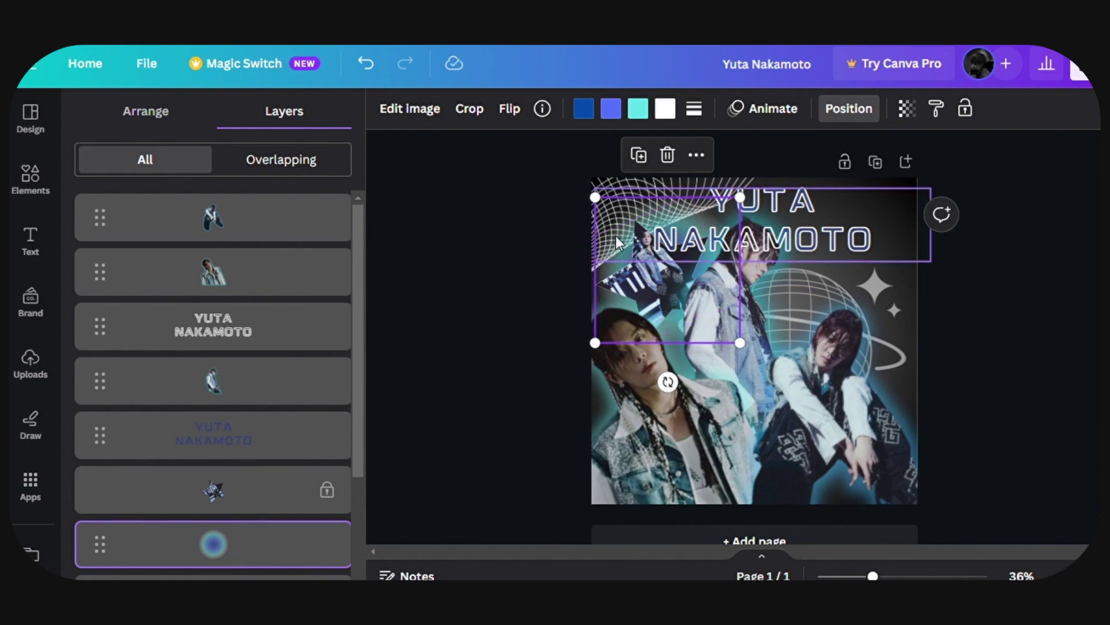
pyautogui.moveTo(605, 220); pyautogui.dragTo(606, 236)
pyautogui.press('t')
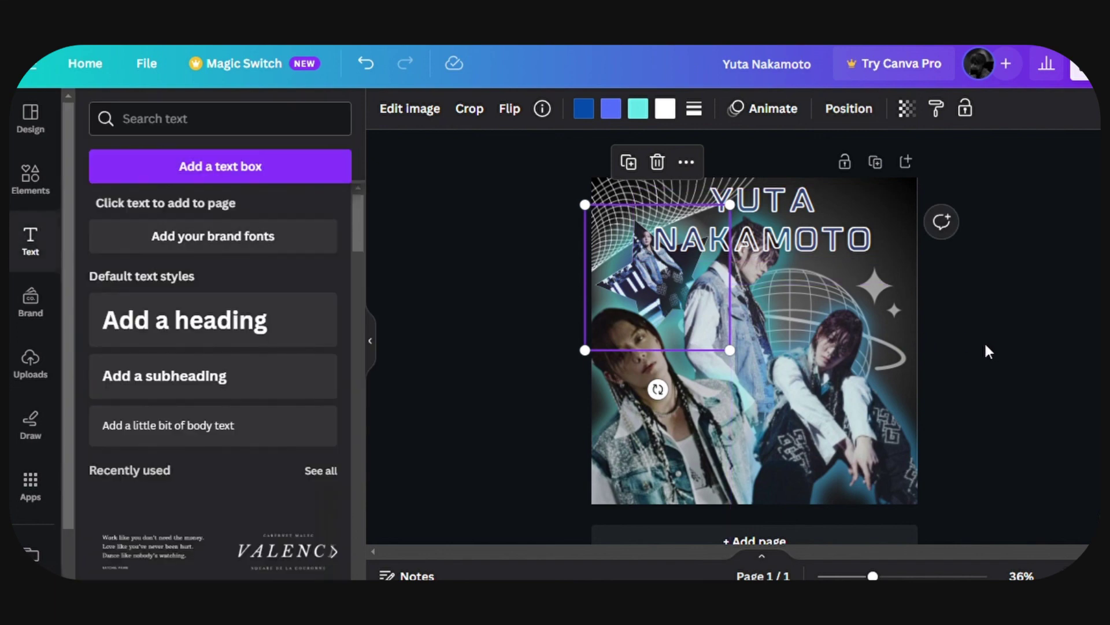
# - Add the white crescent-with-sparkle graphic from the y2k results, shrink it slightly and place it in the page's upper-right corner beside the heading
pyautogui.click(30, 178)
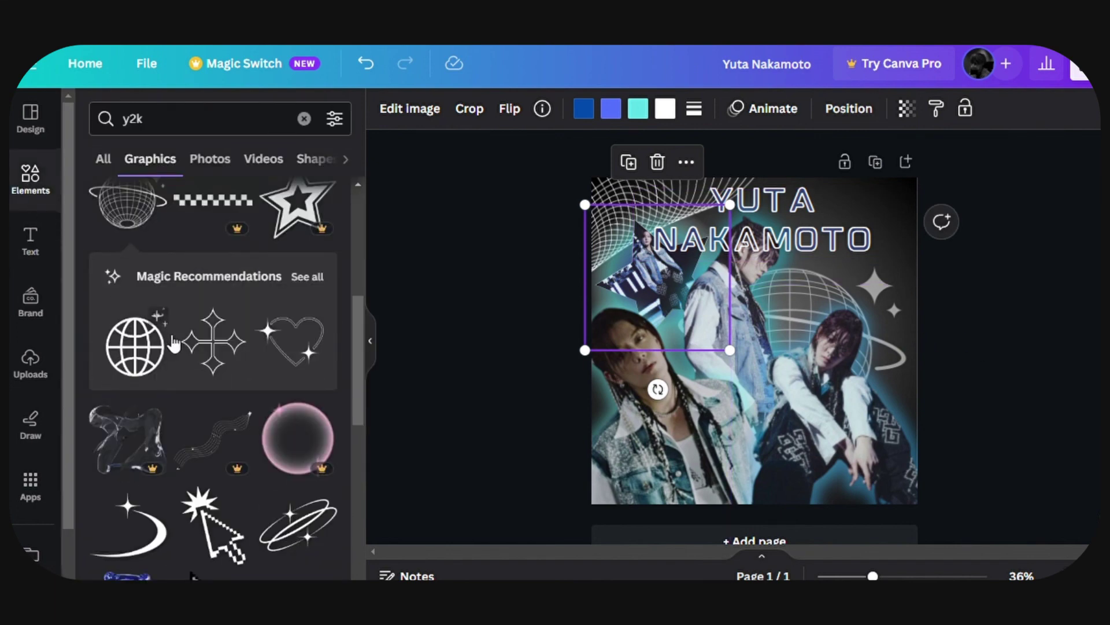
pyautogui.click(148, 545)
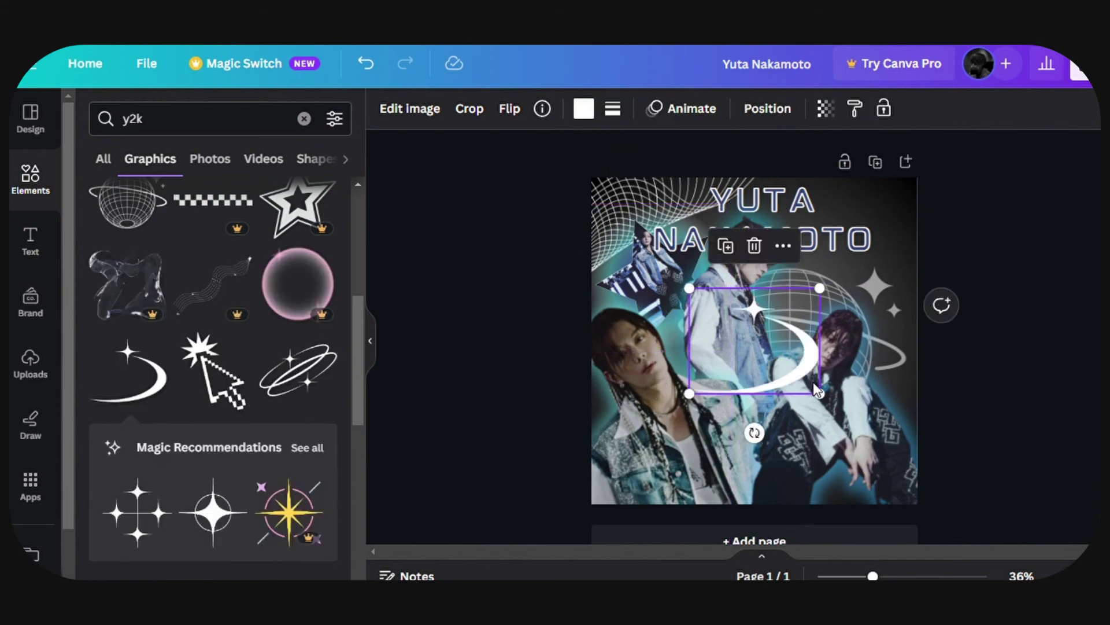
pyautogui.moveTo(829, 399); pyautogui.dragTo(826, 386)
pyautogui.moveTo(761, 348); pyautogui.dragTo(866, 242)
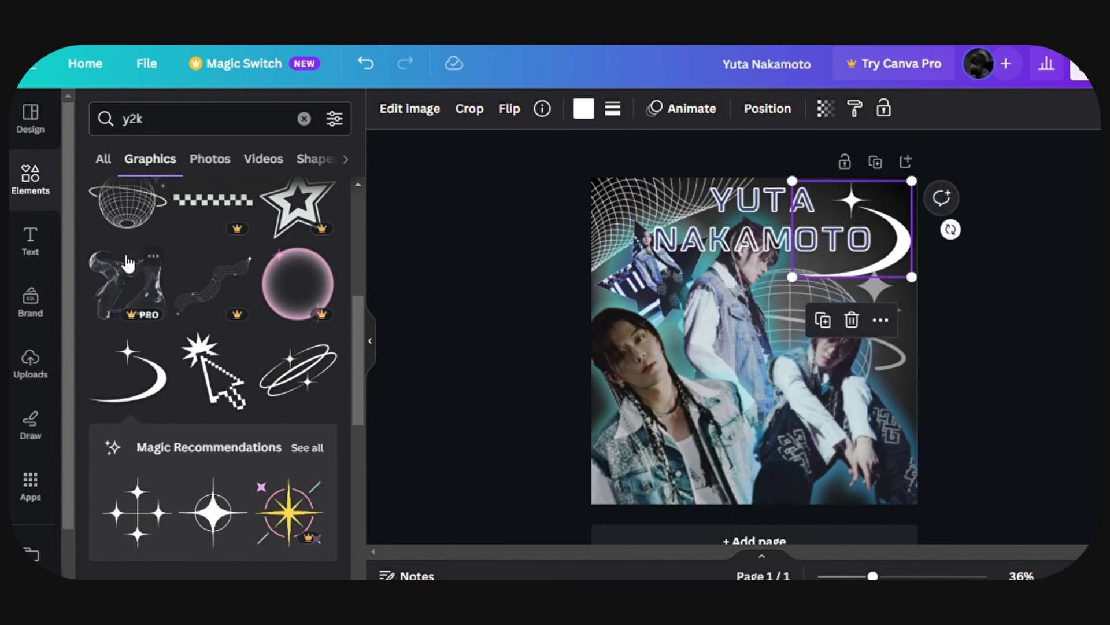
# - Add the long-tailed double sparkle graphic, reduce its size and place it in the page's lower-right corner
pyautogui.scroll(4, 287, 336)
pyautogui.click(307, 392)
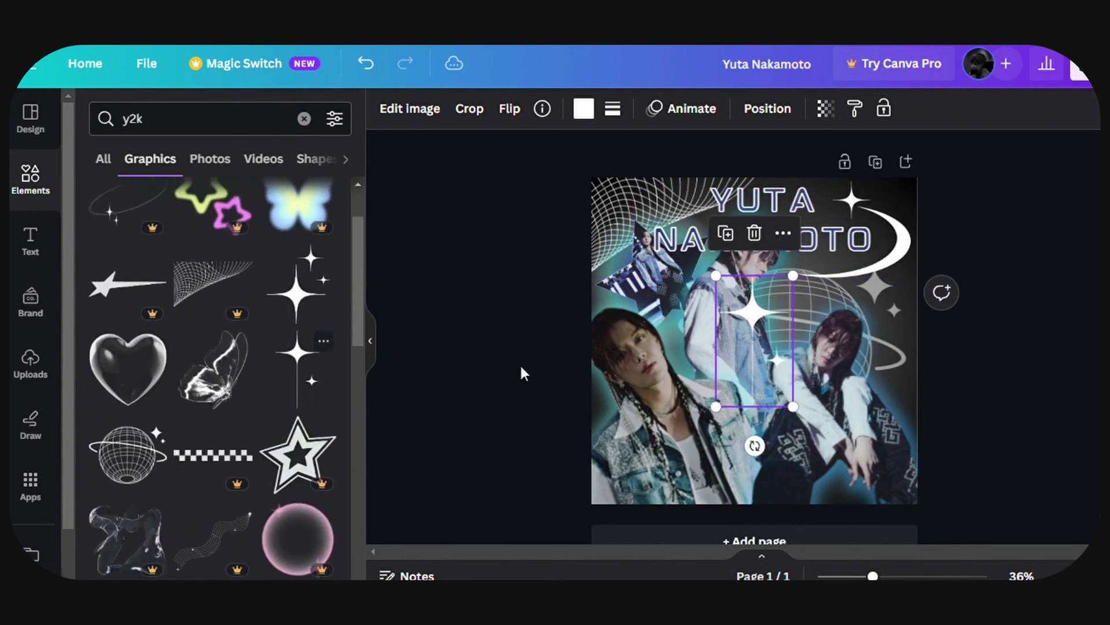
pyautogui.moveTo(694, 254); pyautogui.dragTo(739, 306)
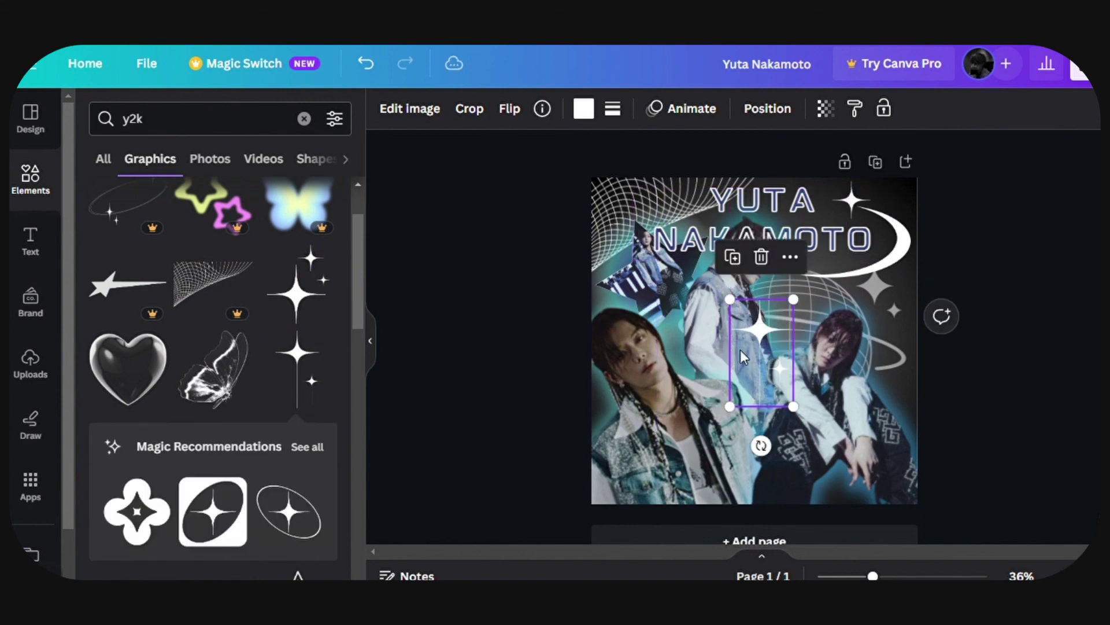
pyautogui.moveTo(746, 356); pyautogui.dragTo(873, 463)
# - Add the three-sparkle graphic, shrink it to a small accent and place it at the page's left edge over the denim-jacket cutout
pyautogui.click(318, 260)
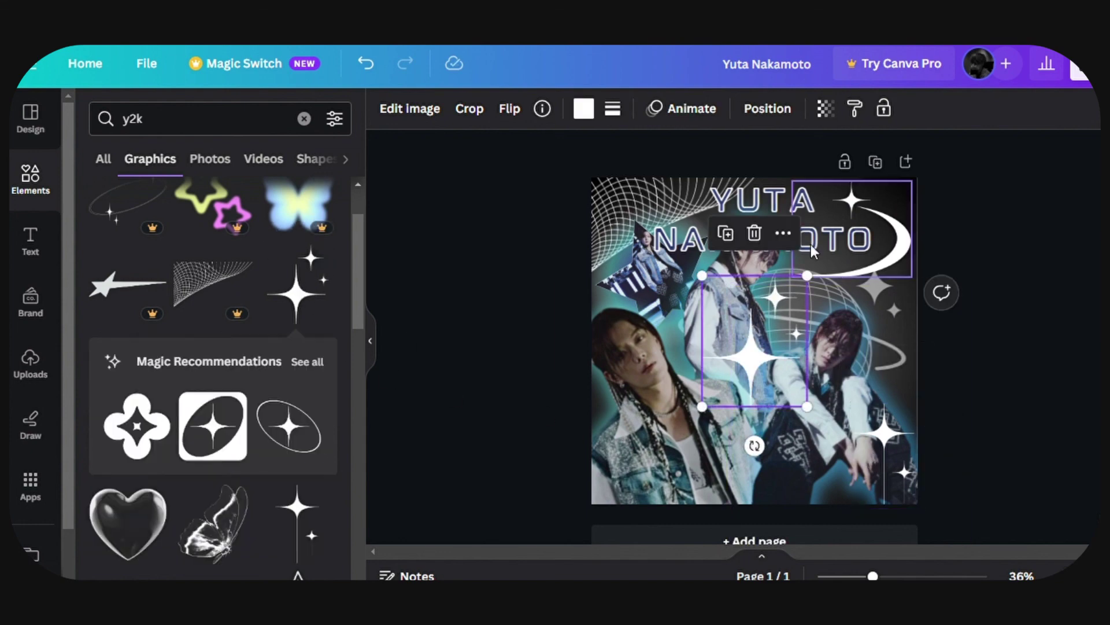
pyautogui.moveTo(807, 275); pyautogui.dragTo(613, 415)
pyautogui.click(515, 421)
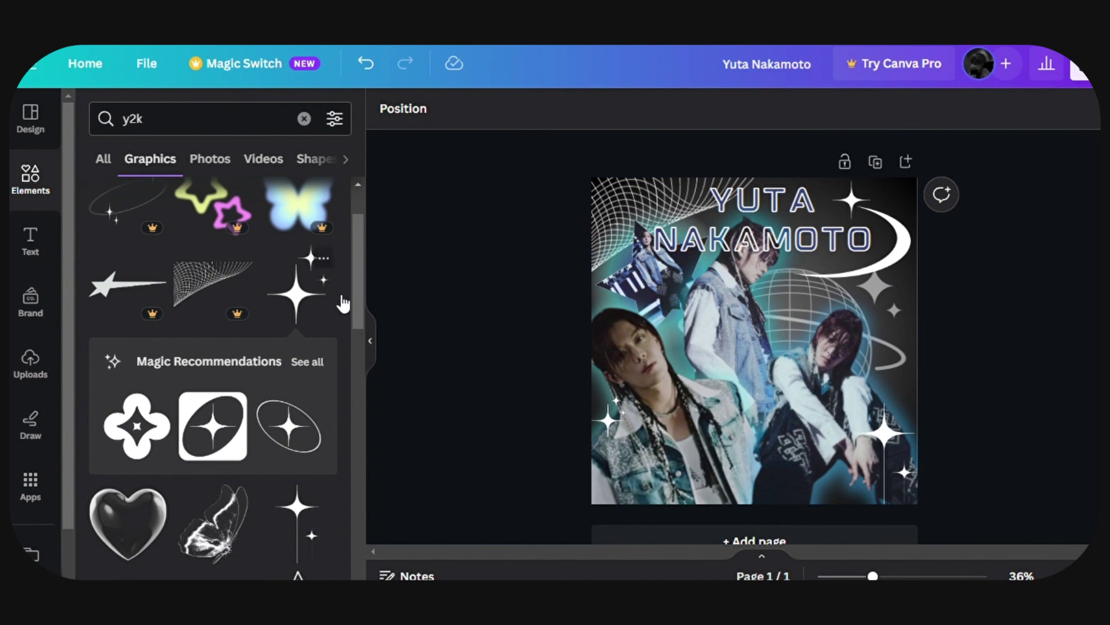
# - Shrink the white crescent-with-sparkle graphic slightly and nudge it right, toward the page's right edge beside the heading
pyautogui.click(904, 253)
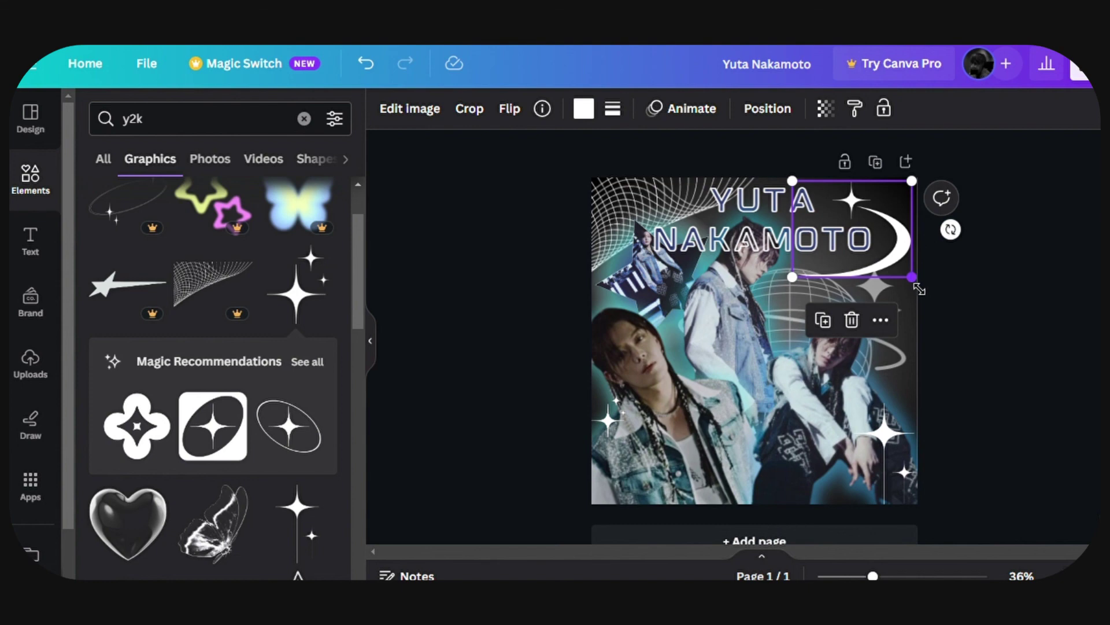
pyautogui.moveTo(920, 288); pyautogui.dragTo(897, 267)
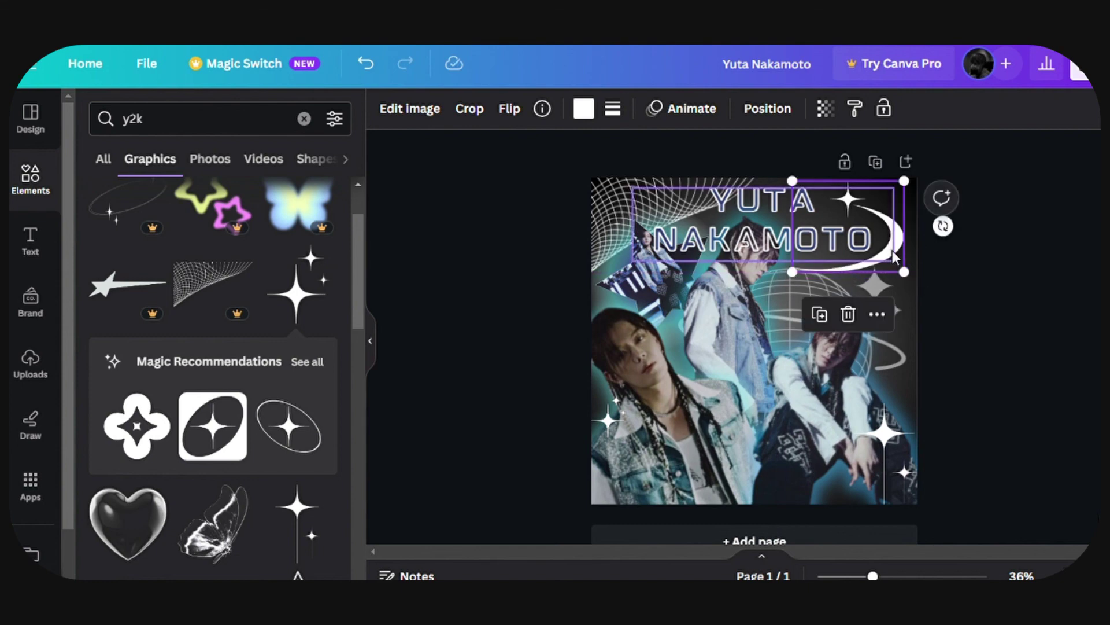
pyautogui.click(992, 325)
pyautogui.moveTo(894, 237); pyautogui.dragTo(913, 239)
pyautogui.click(1031, 377)
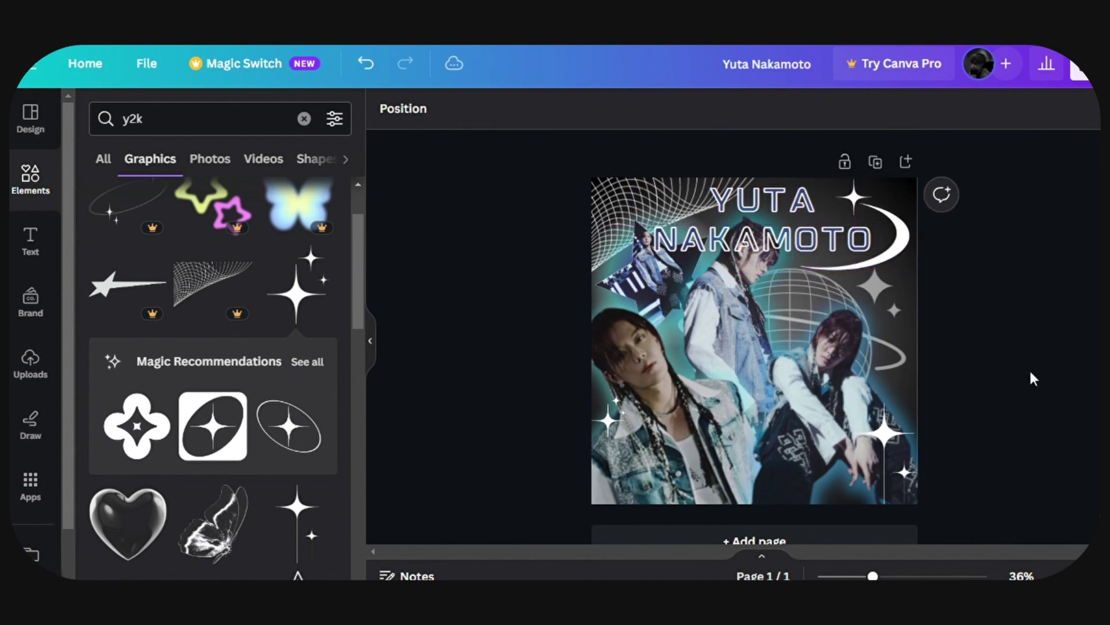
# - Inspect the finished collage up close from the heading to the lower sparkles, with the elements list hidden, and return to the whole-page view
pyautogui.click(371, 341)
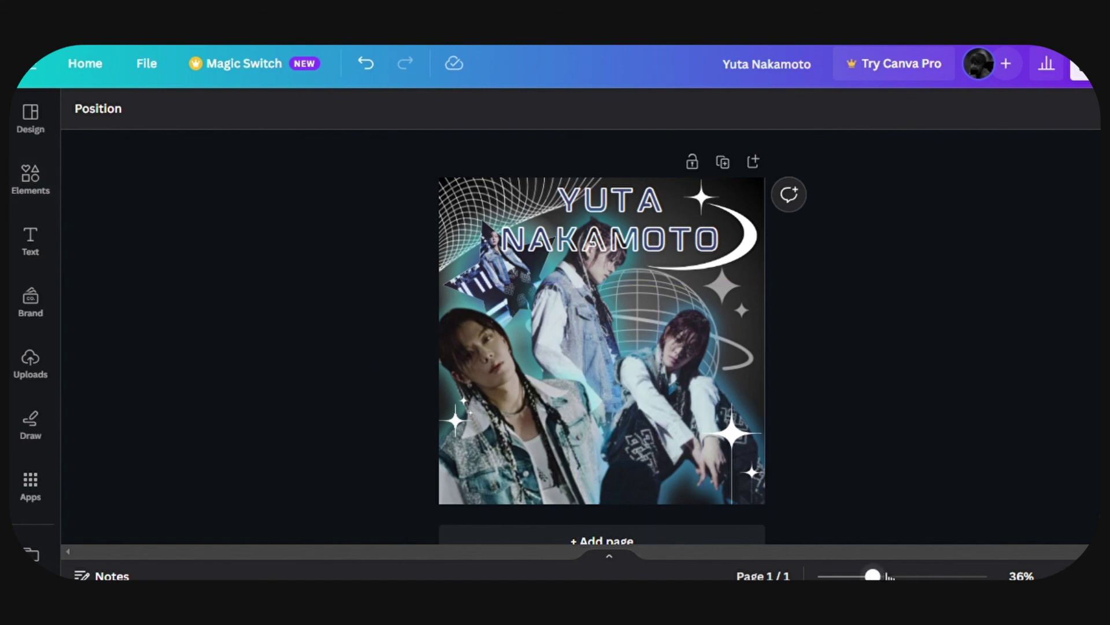
pyautogui.moveTo(873, 576); pyautogui.dragTo(900, 575)
pyautogui.scroll(2, 770, 387)
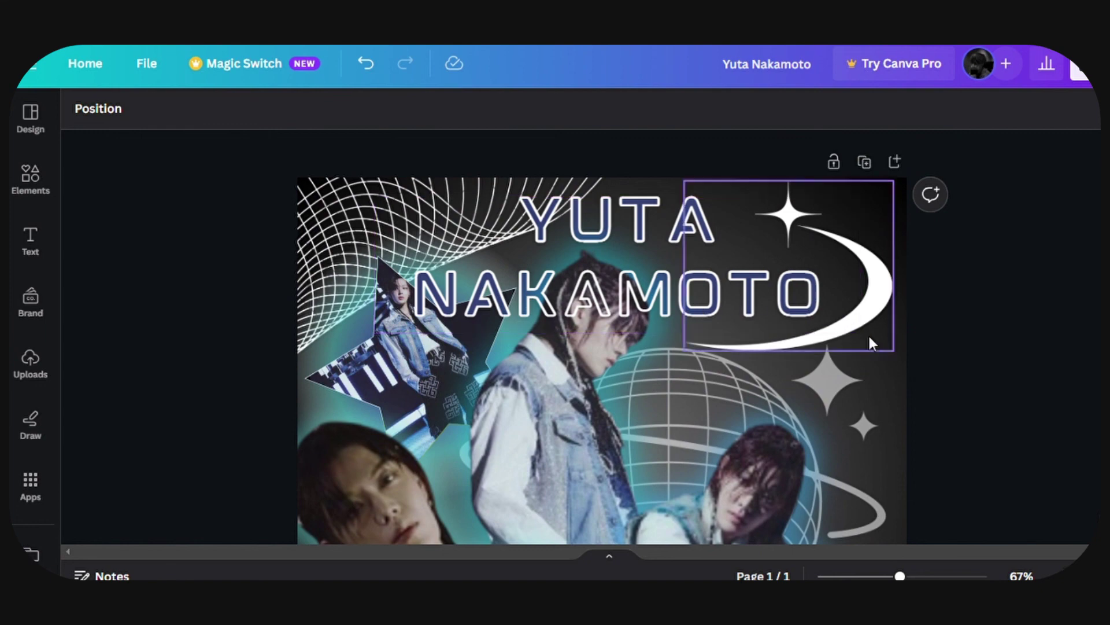
pyautogui.scroll(-2, 945, 361)
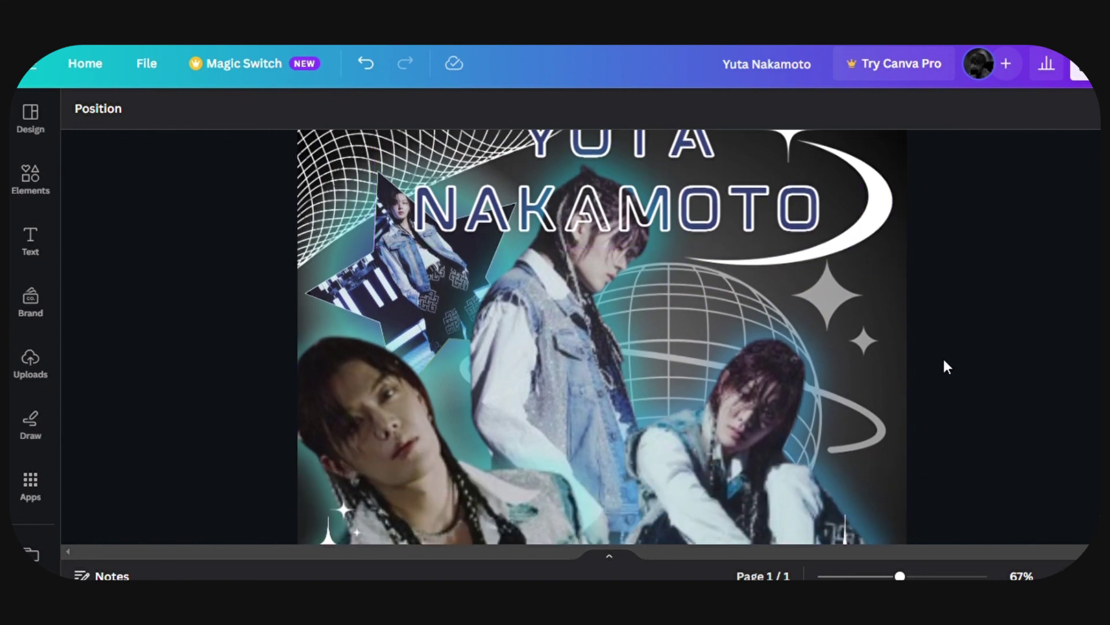
pyautogui.scroll(-2, 944, 361)
pyautogui.scroll(-2, 943, 361)
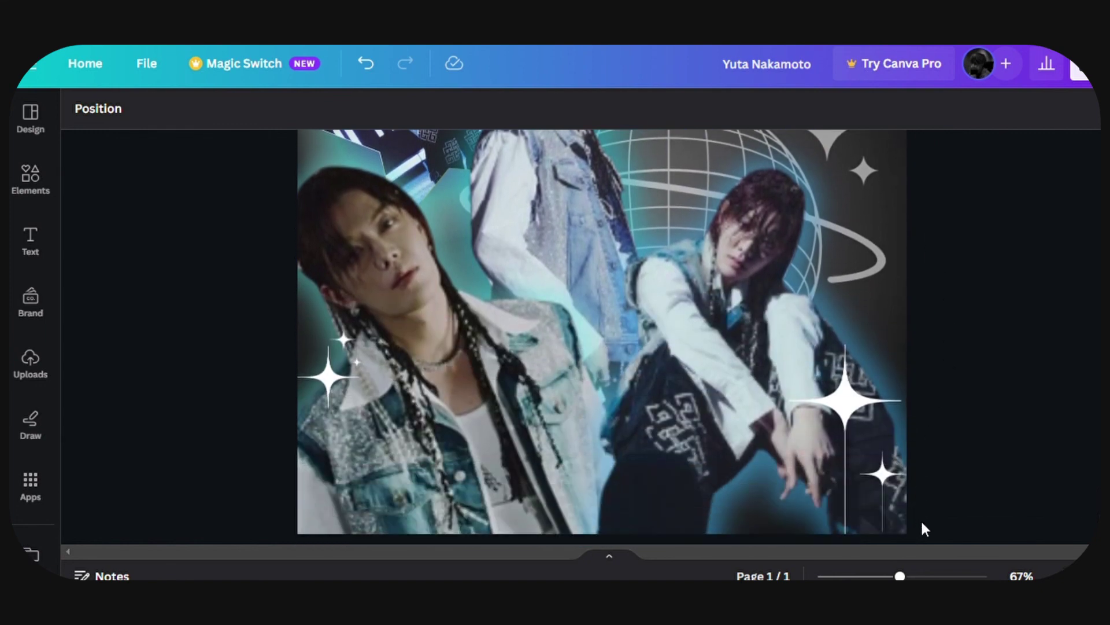
pyautogui.moveTo(899, 576); pyautogui.dragTo(874, 576)
pyautogui.scroll(2, 859, 435)
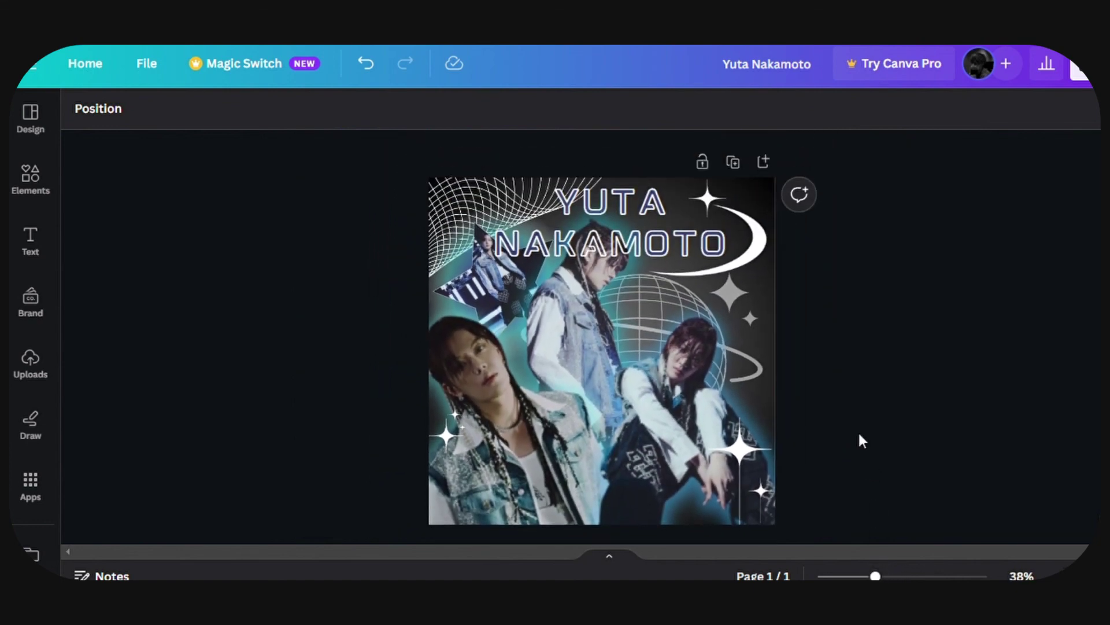